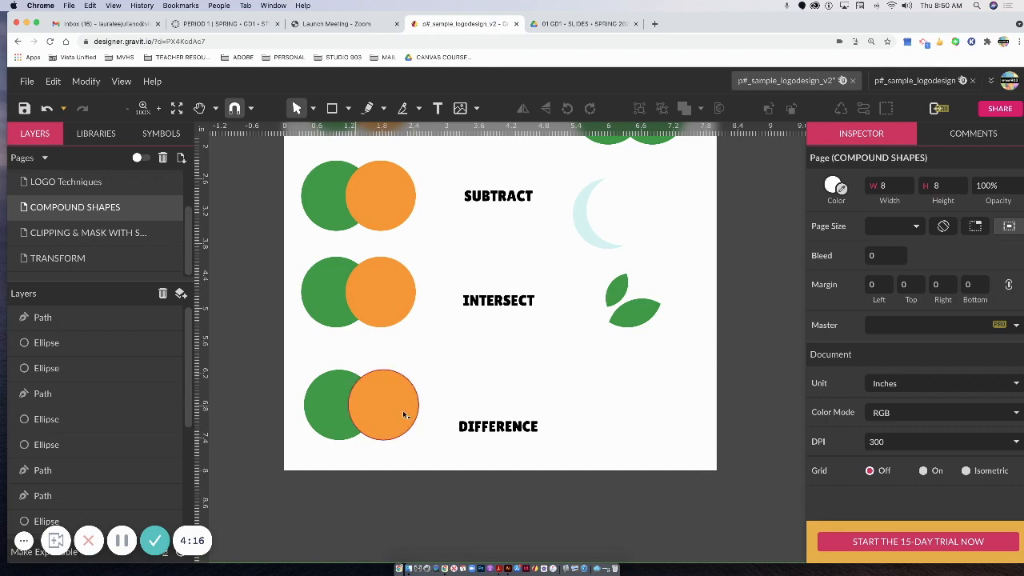
Copy the overlapping green and orange circles of the DIFFERENCE row to the blank area right of the label.
left_click(388, 409)
left_click(319, 403, "shift")
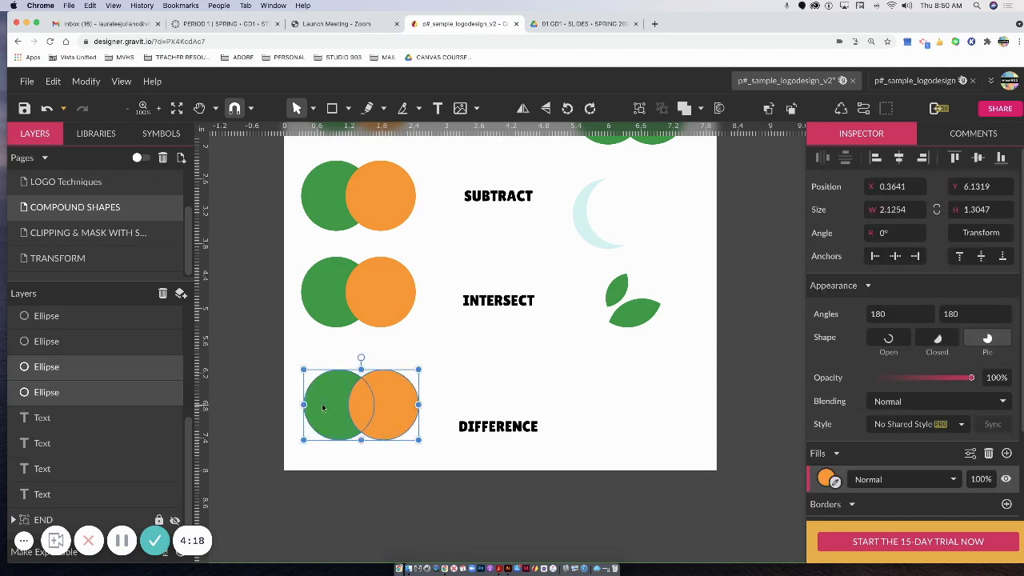
left_click_drag(388, 399, 697, 404)
left_click_drag(677, 443, 636, 443)
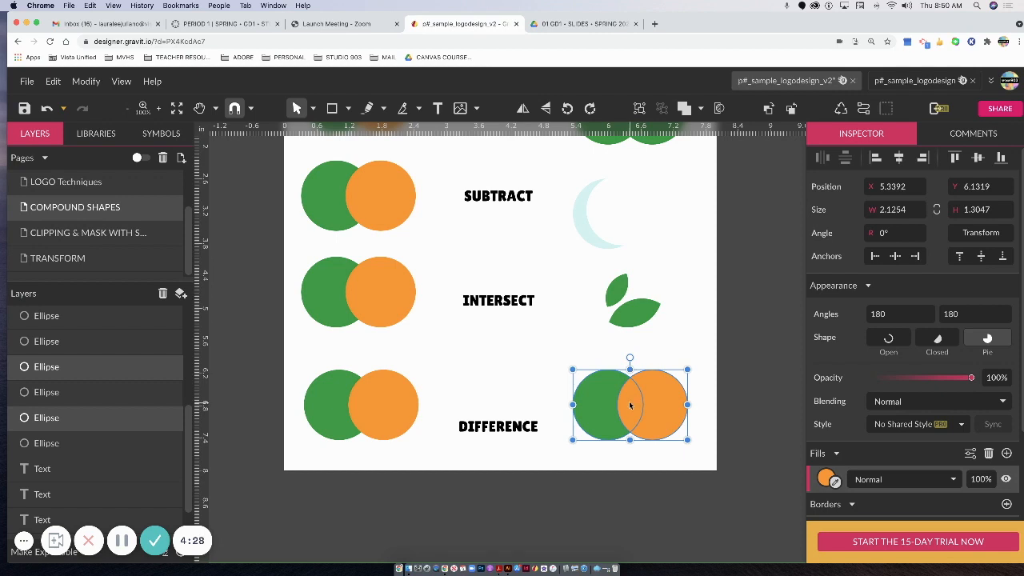
Combine the two copied circles into a compound shape with the Difference operation and check its nested ellipses.
left_click(702, 109)
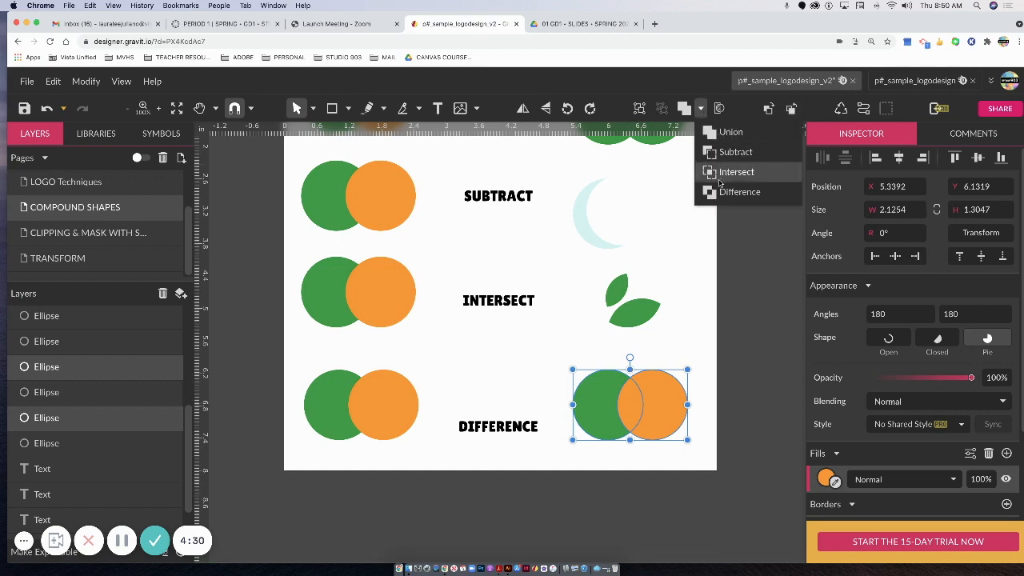
left_click(720, 196)
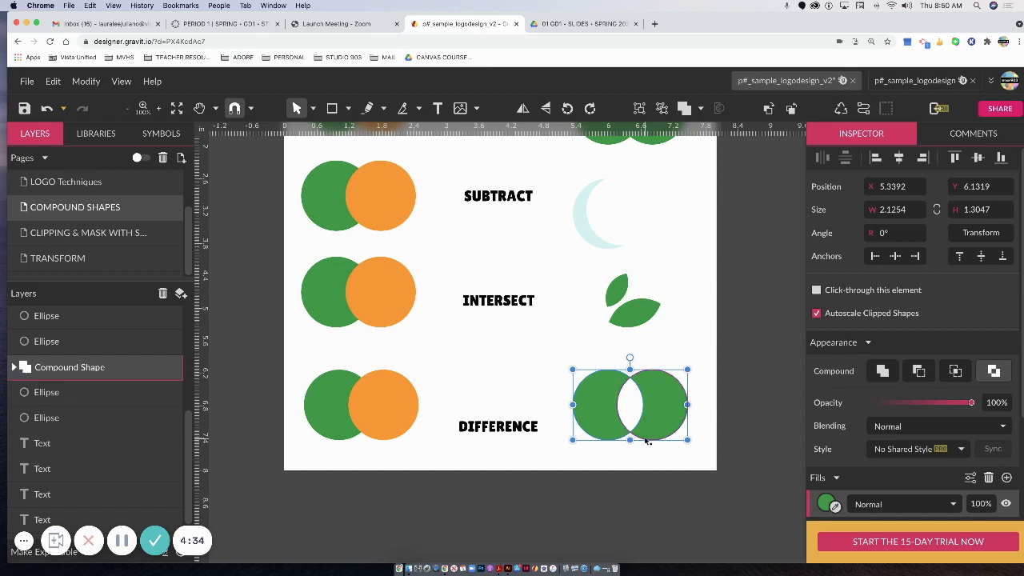
left_click(13, 368)
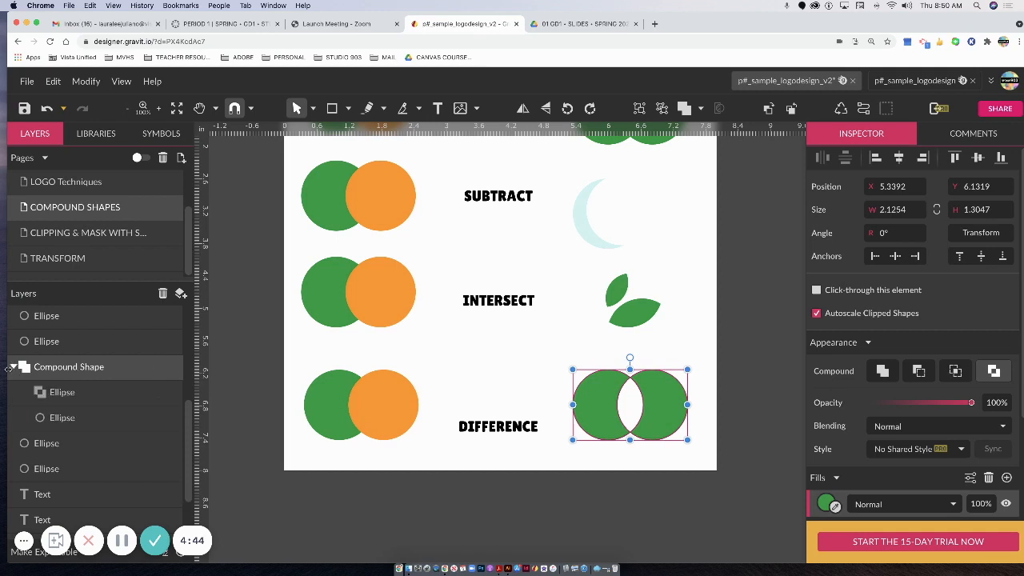
left_click(13, 367)
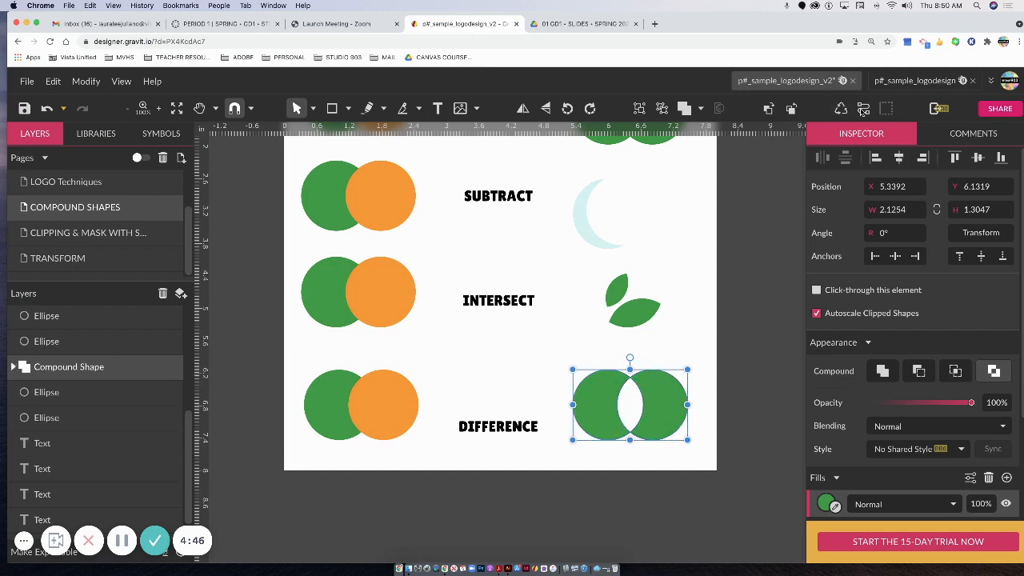
Convert the Difference compound shape to a path and deselect it.
left_click(864, 109)
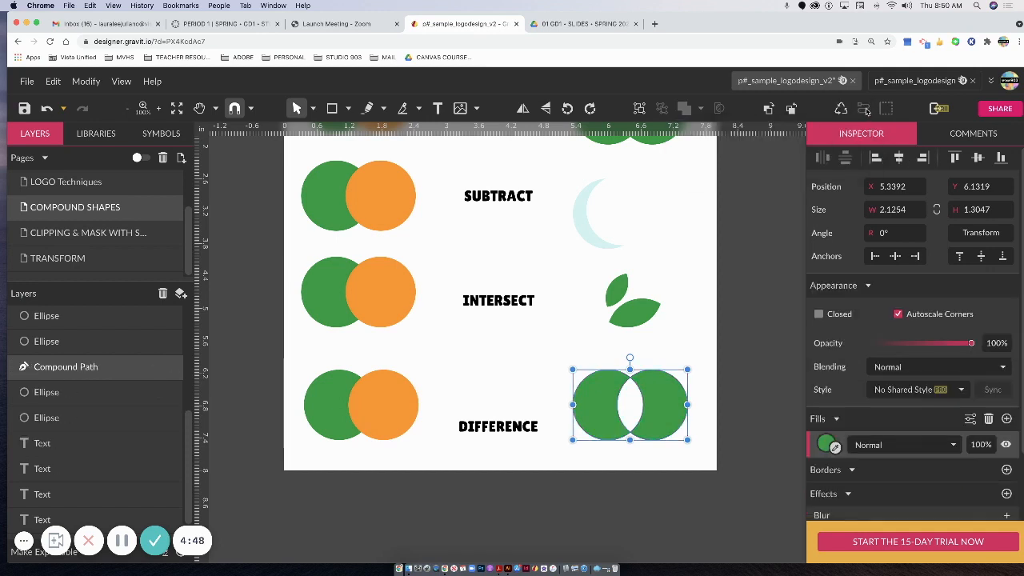
left_click(749, 381)
mouse_move(668, 404)
left_mouse_down()
mouse_move(688, 344)
mouse_move(658, 395)
mouse_move(664, 407)
left_mouse_up()
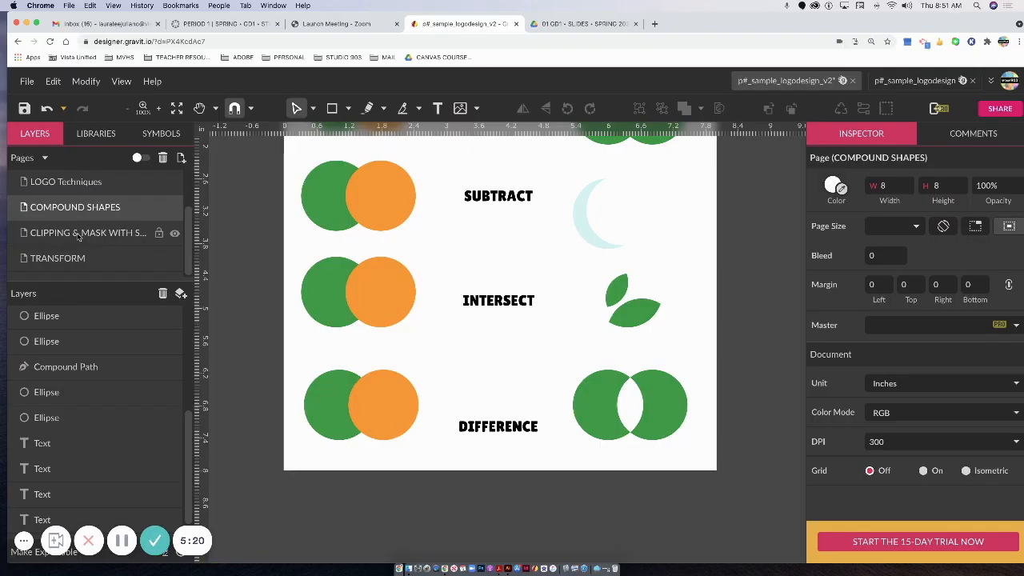
Open the CLIPPING & MASK WITH SHAPE page at its CREATE A CLIP example.
double_click(139, 232)
left_click_drag(487, 239, 488, 336)
scroll(459, 290, "up", 3)
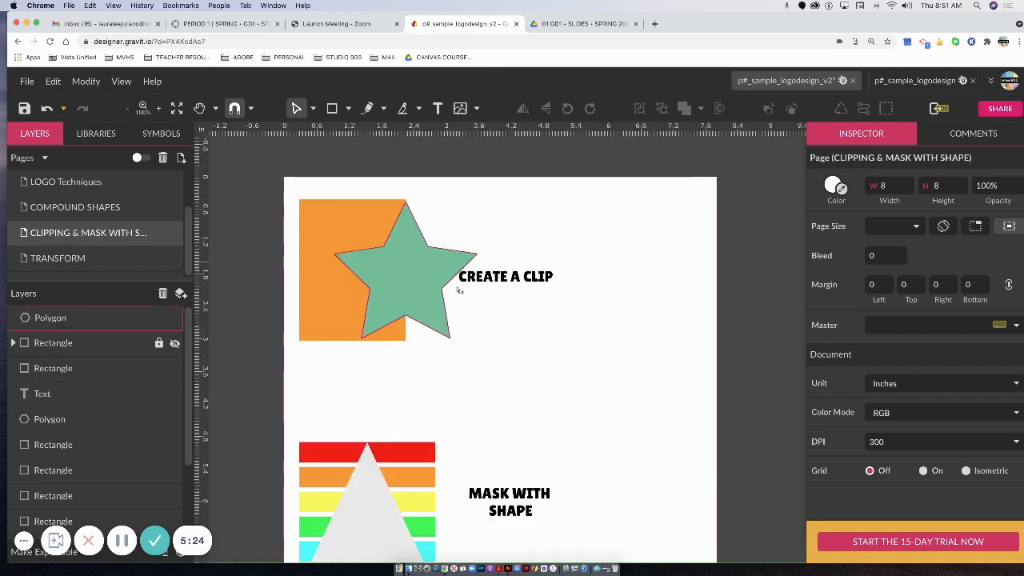
Copy the orange rectangle and green star together to the blank area right of the CREATE A CLIP label.
left_click(348, 212)
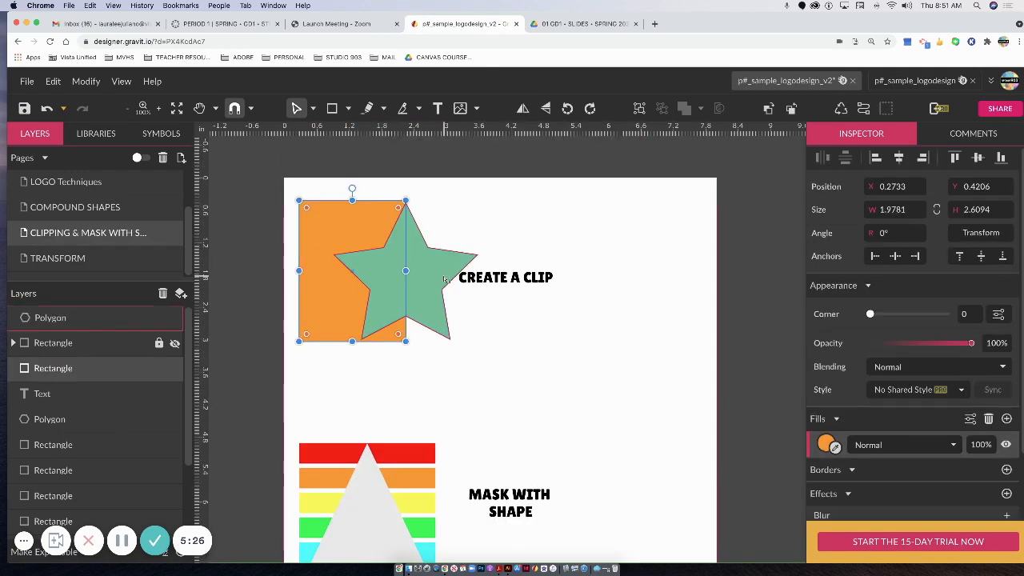
left_click(445, 279)
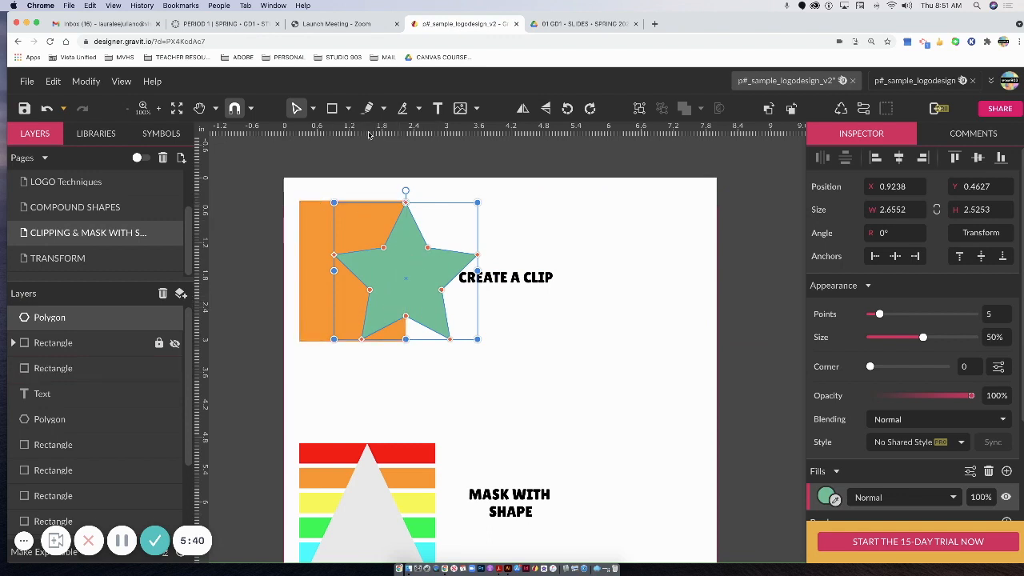
left_click(314, 108)
left_click(324, 136)
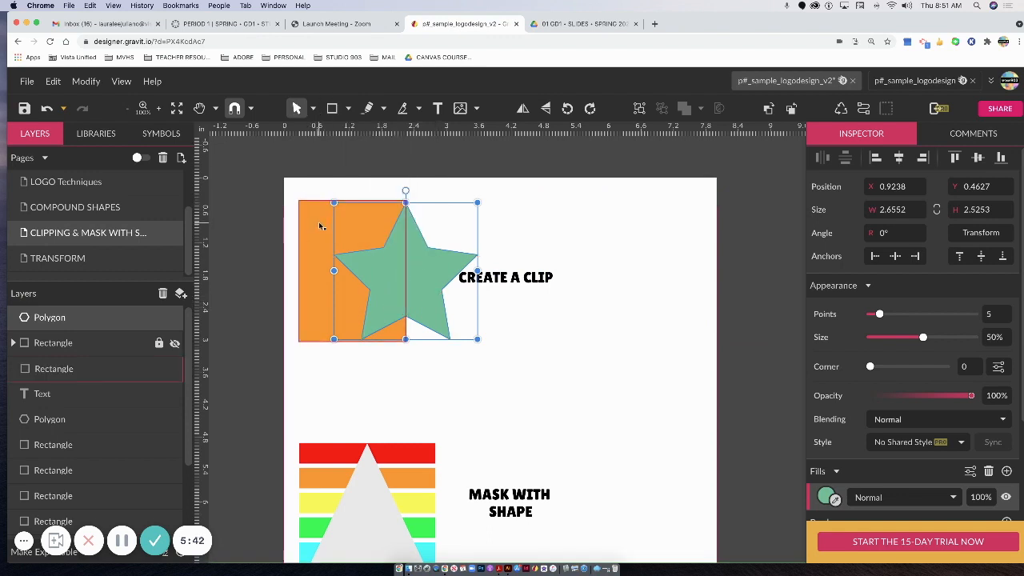
left_click(323, 227)
left_click(414, 262, "shift")
left_click_drag(414, 262, 686, 328)
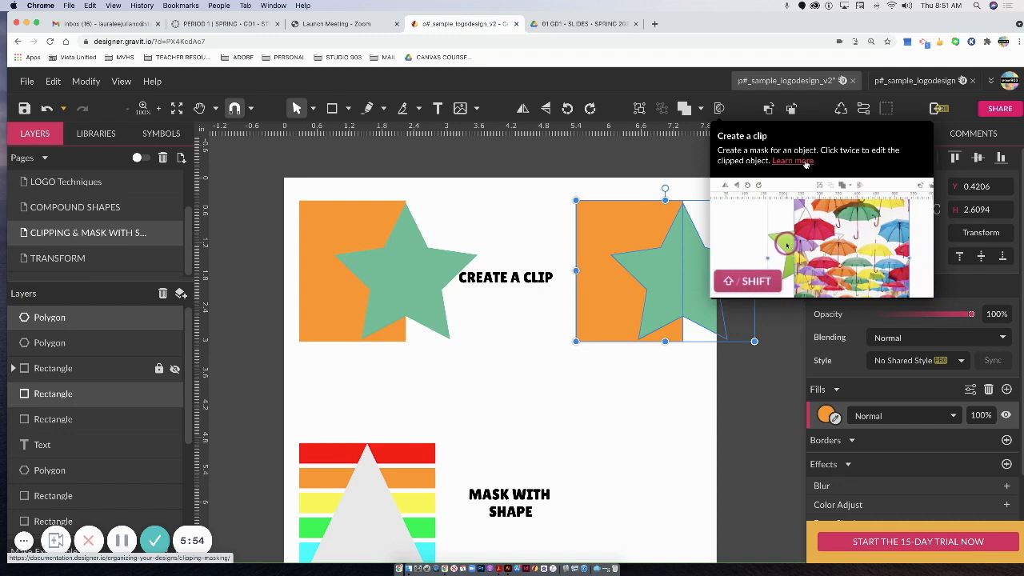
Clip the copied star inside its orange rectangle and recolour the clipped star dark red (#980000).
left_click(718, 108)
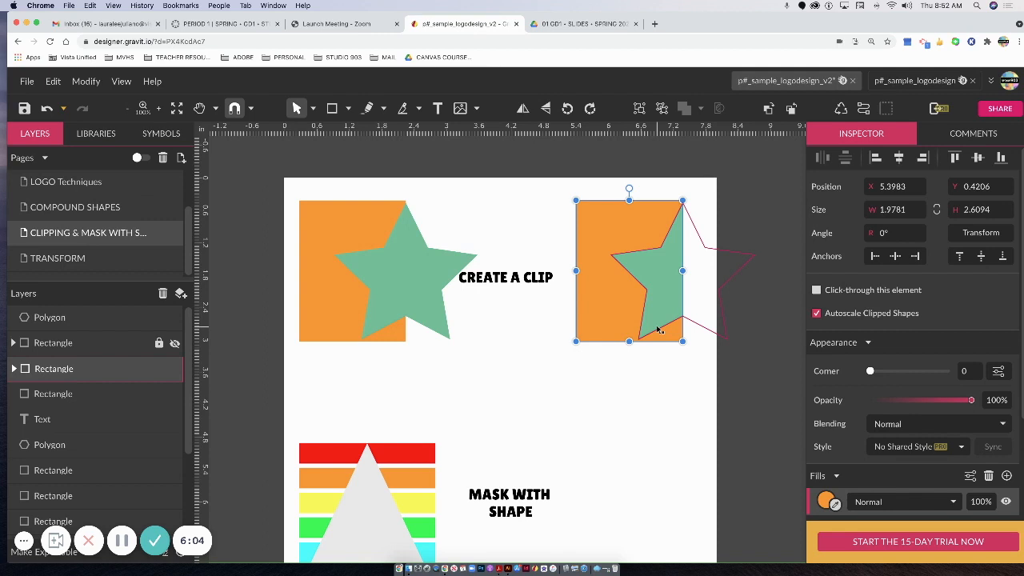
double_click(661, 280)
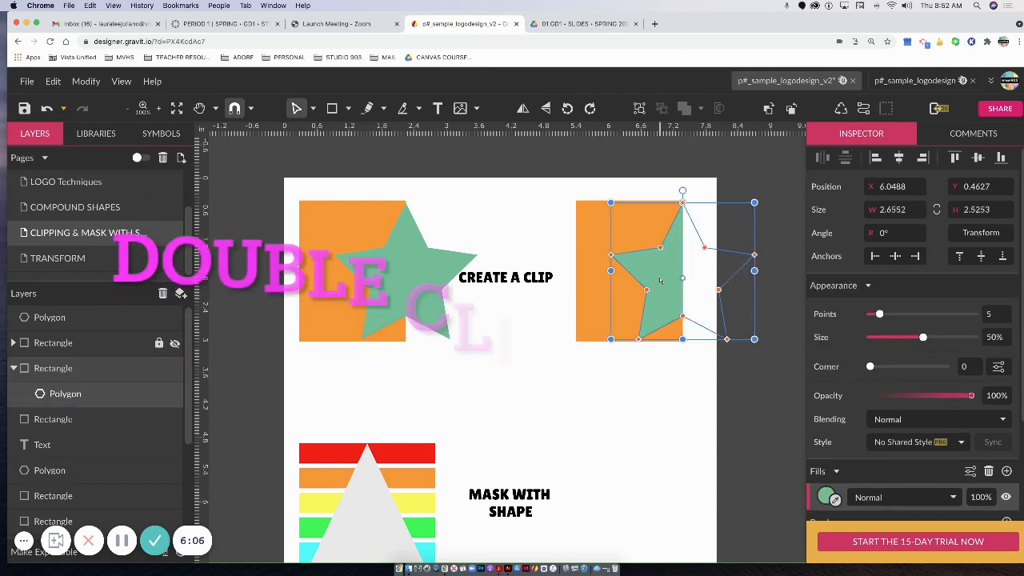
left_click(828, 499)
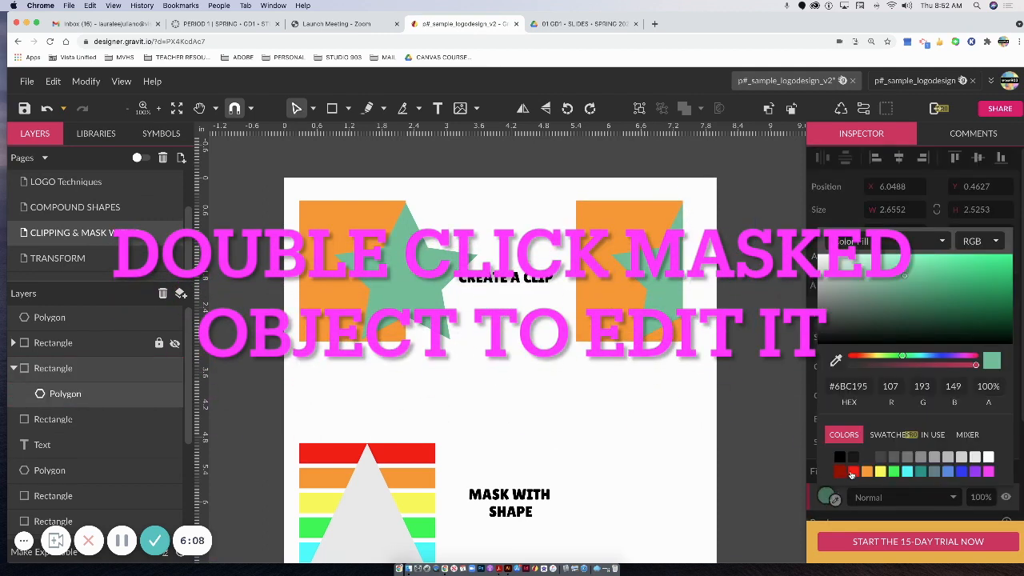
left_click(853, 472)
left_click(838, 474)
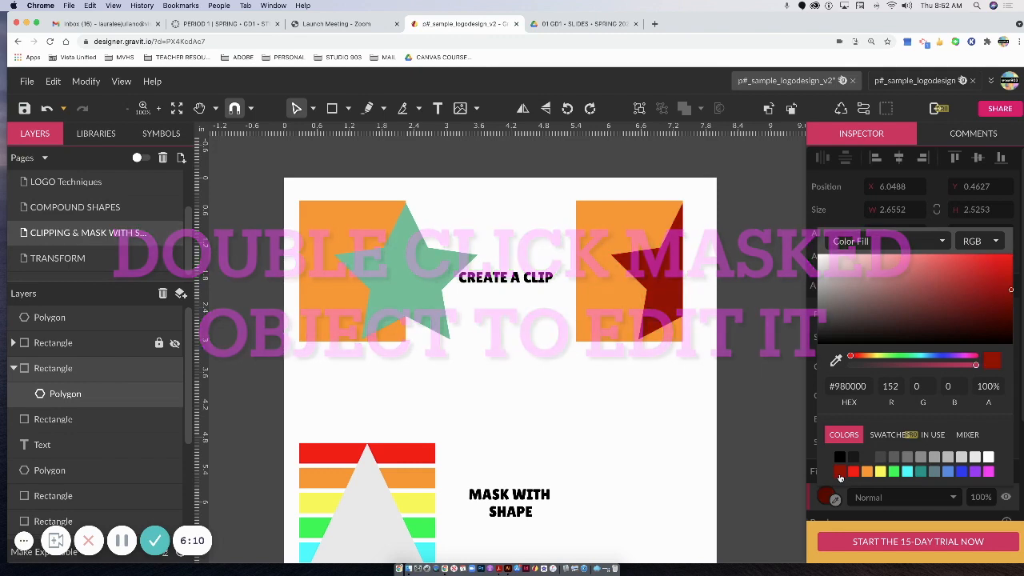
left_click(652, 457)
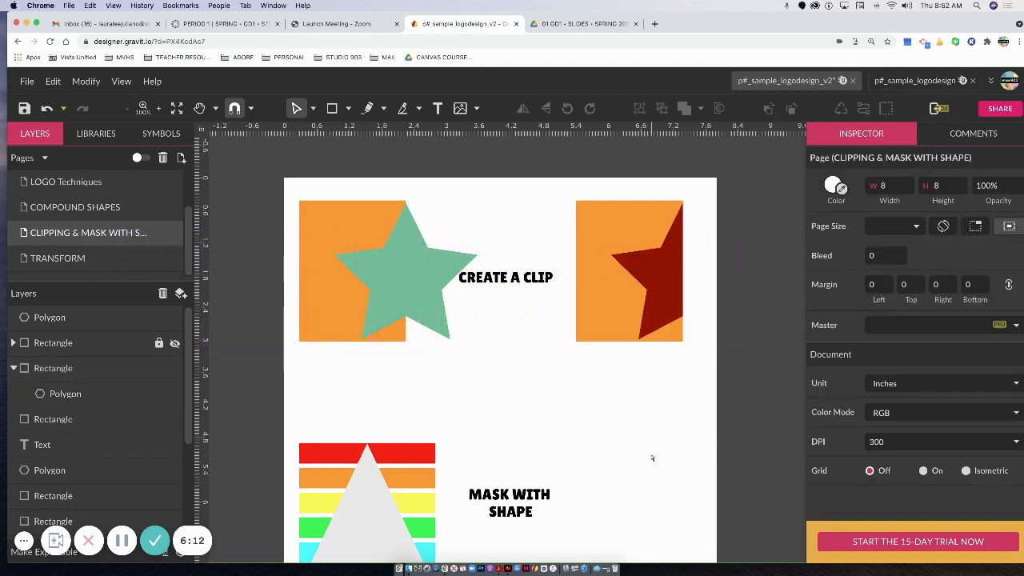
Examine the layer order of the six coloured stripes and the grey triangle in the MASK WITH SHAPE example.
scroll(592, 436, "down", 5)
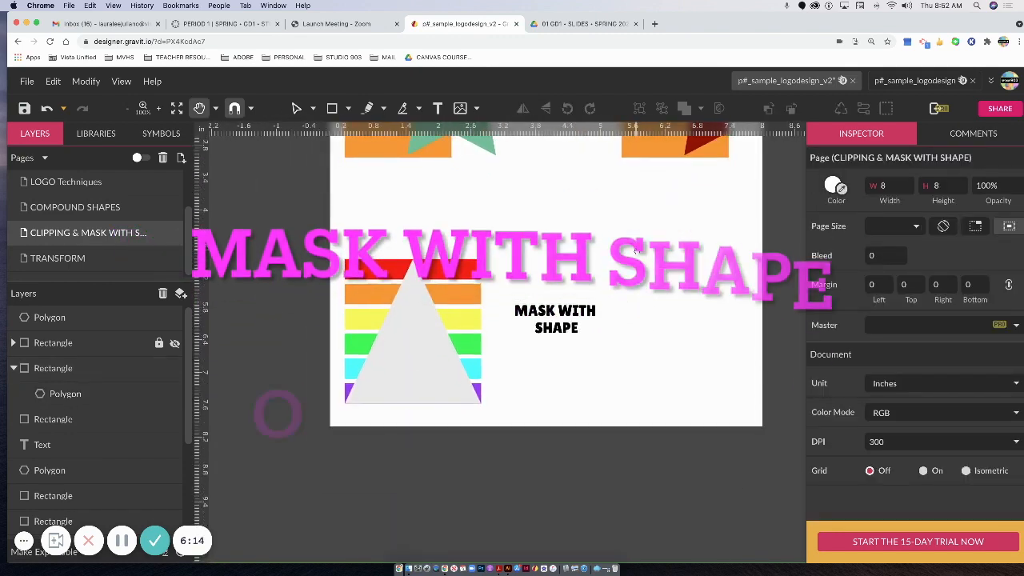
left_click(466, 270)
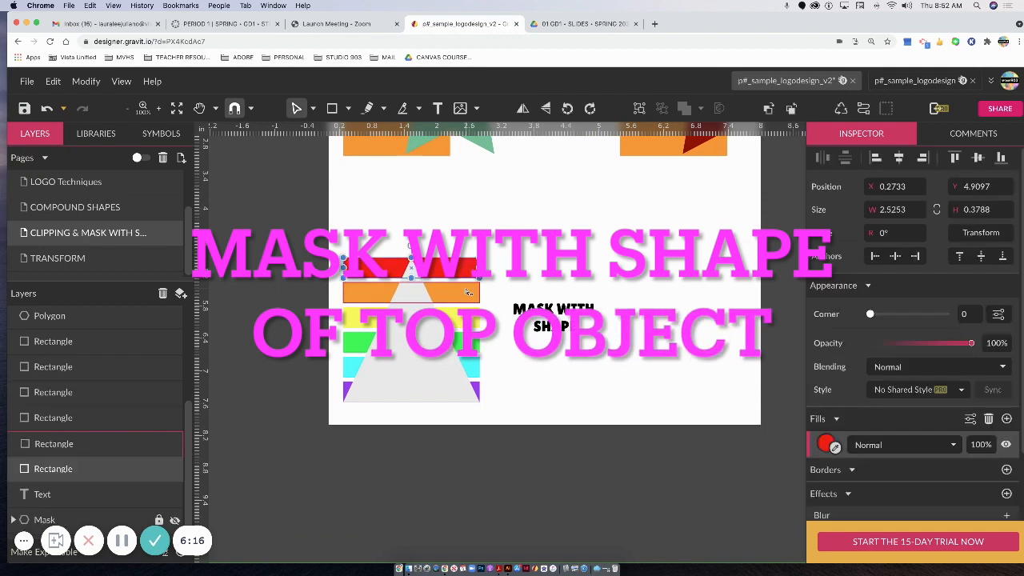
left_click(468, 292, "shift")
left_click(470, 318, "shift")
left_click(471, 342, "shift")
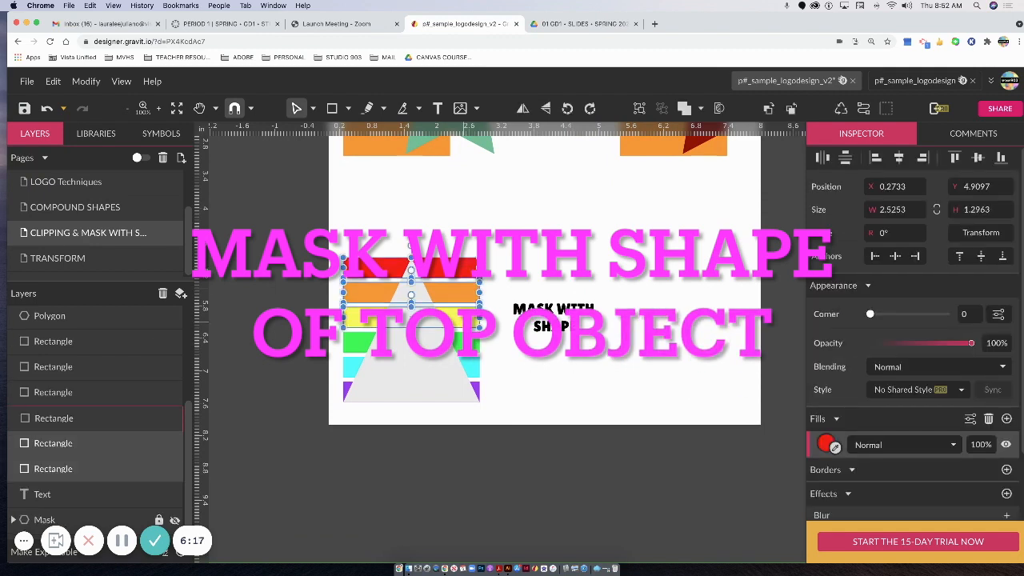
left_click(474, 368, "shift")
left_click(478, 389, "shift")
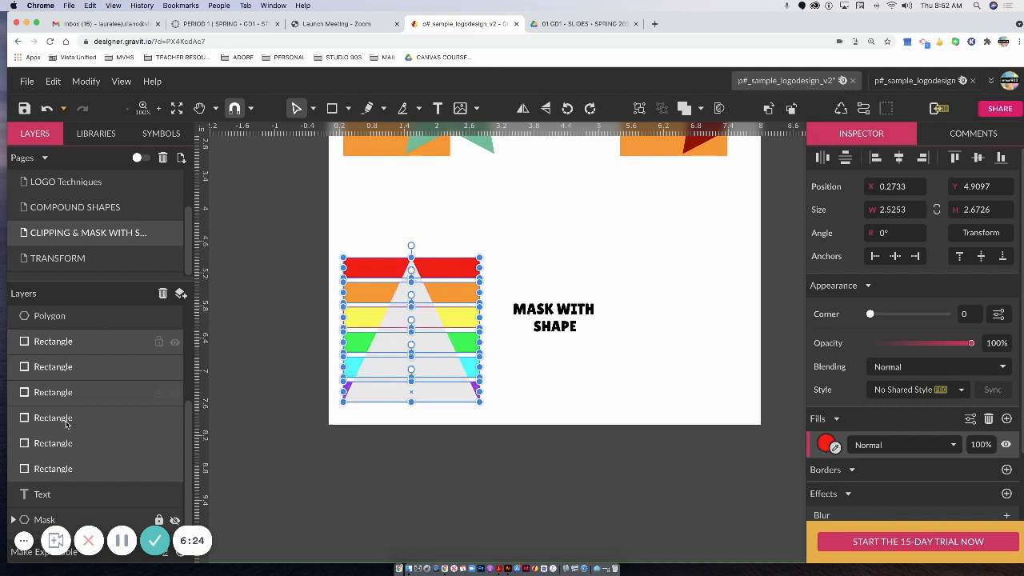
left_click(420, 412)
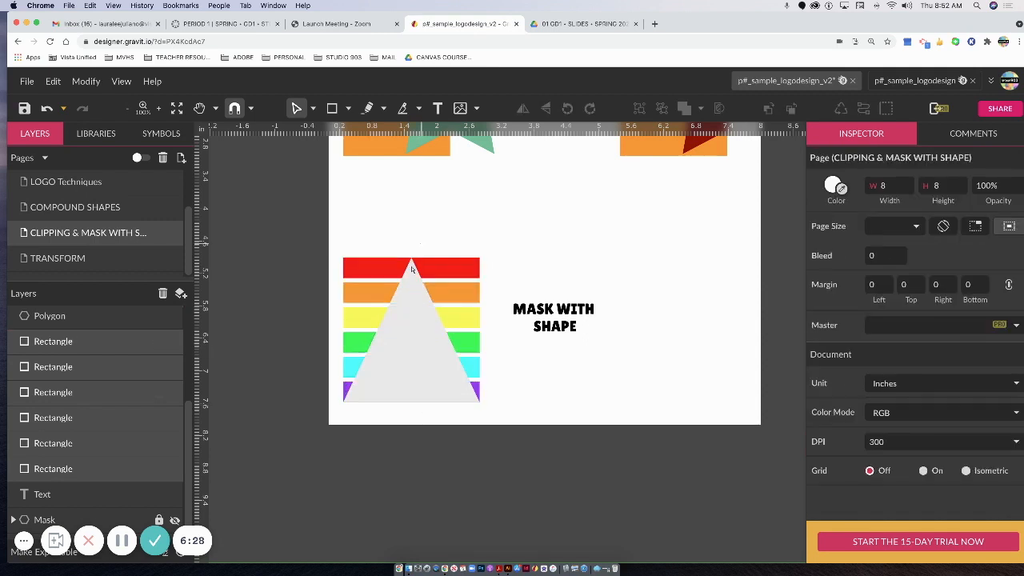
left_click(413, 270)
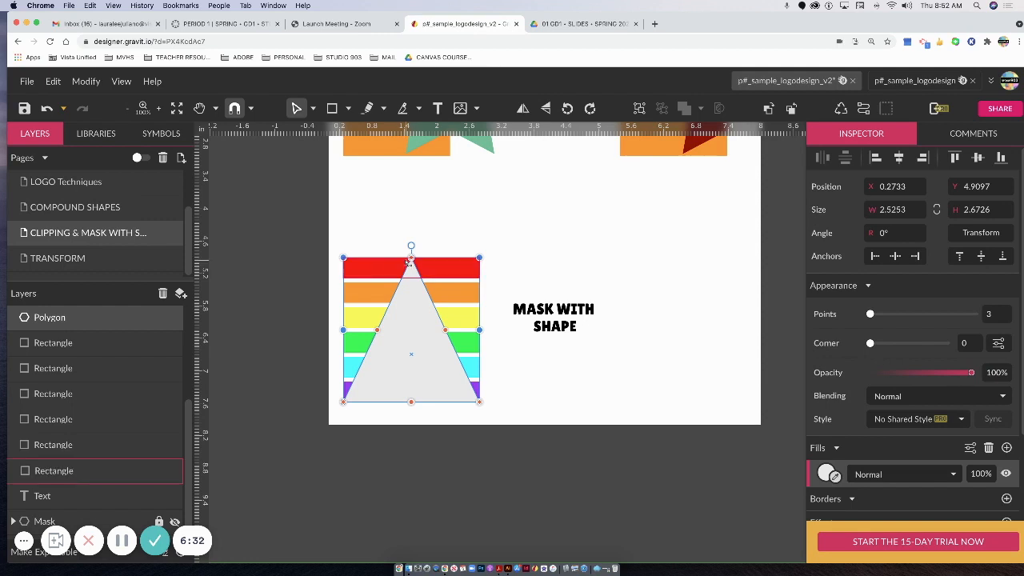
Copy the six coloured stripes and the grey triangle together to the blank area right of the MASK WITH SHAPE label.
scroll(415, 269, "up", 1)
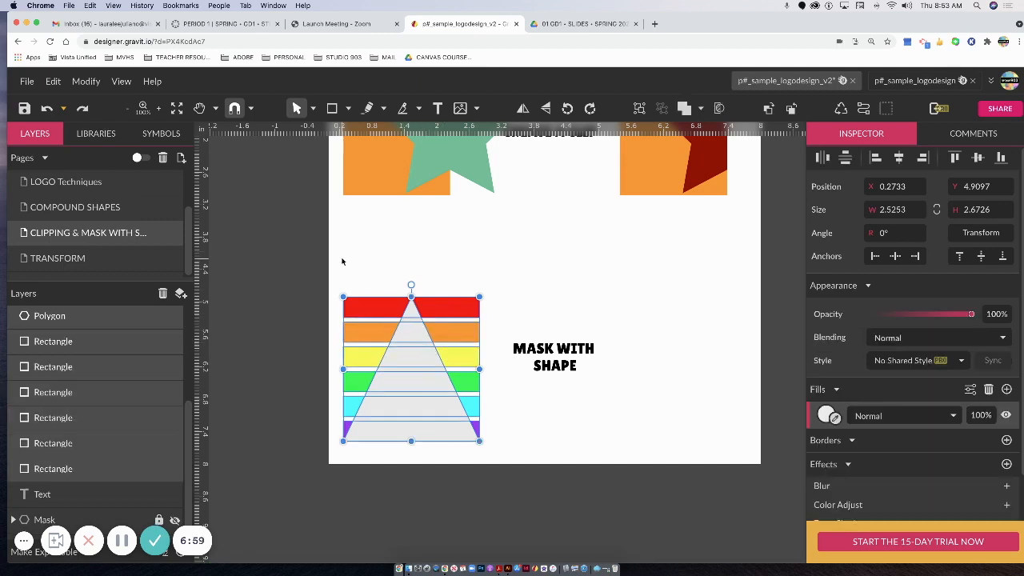
left_click(342, 260)
left_click_drag(337, 284, 711, 448)
Mask the copied stripes with the triangle using Mask with Shape.
left_click(85, 81)
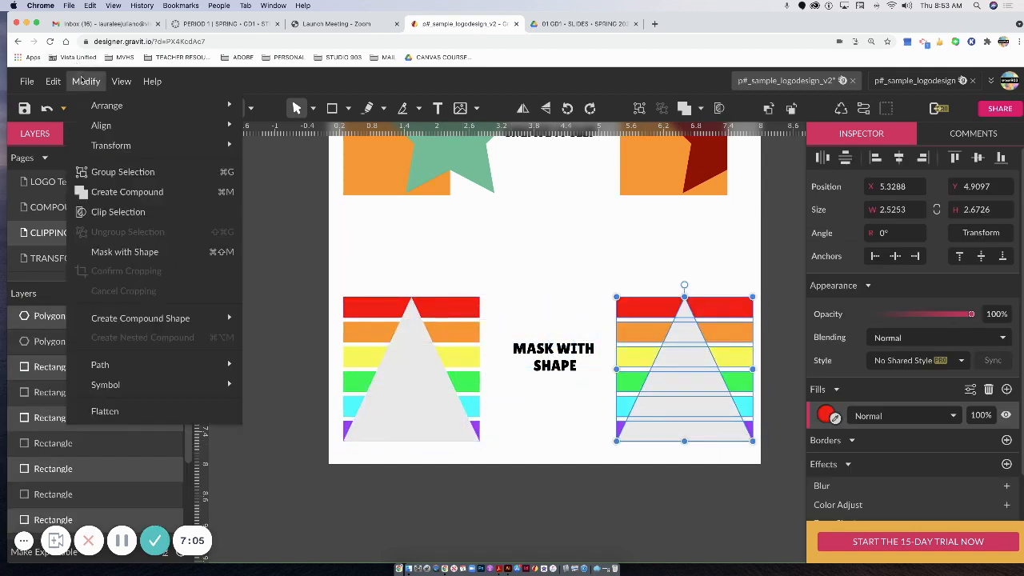
left_click(146, 252)
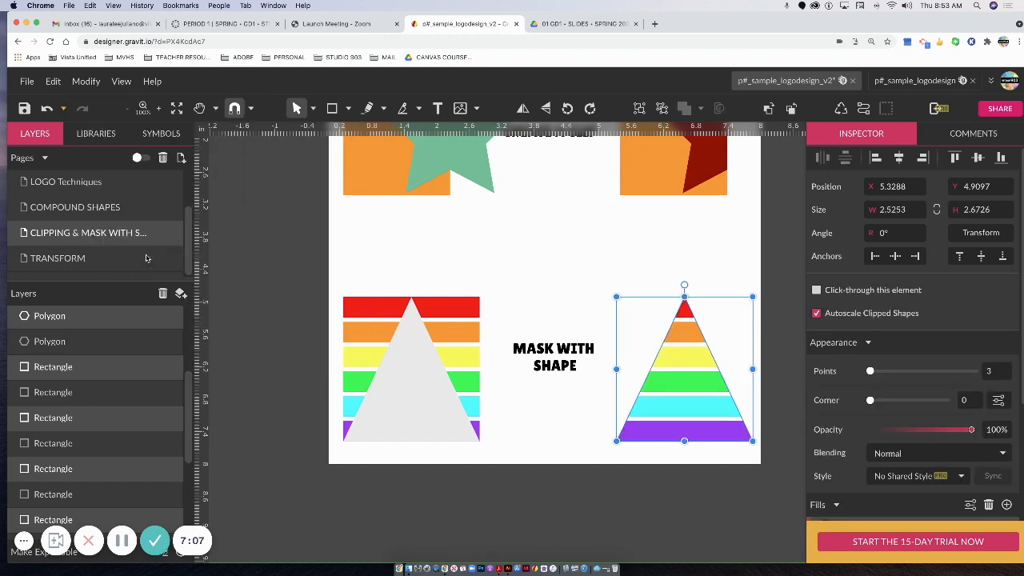
left_click(515, 287)
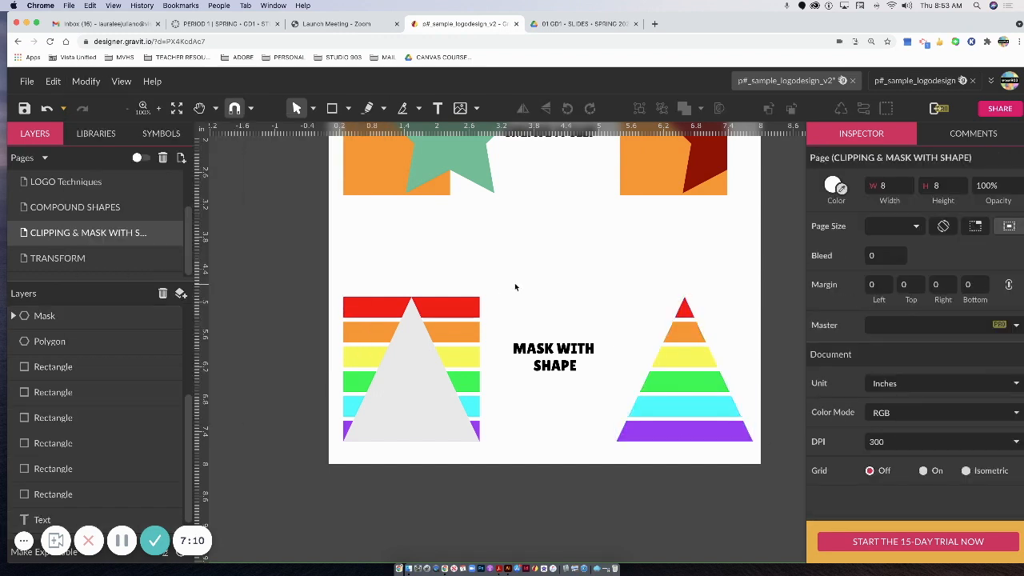
Flatten the masked rainbow triangle to about 1.47 in high and rotate it 45° a little higher on the page.
left_click(686, 383)
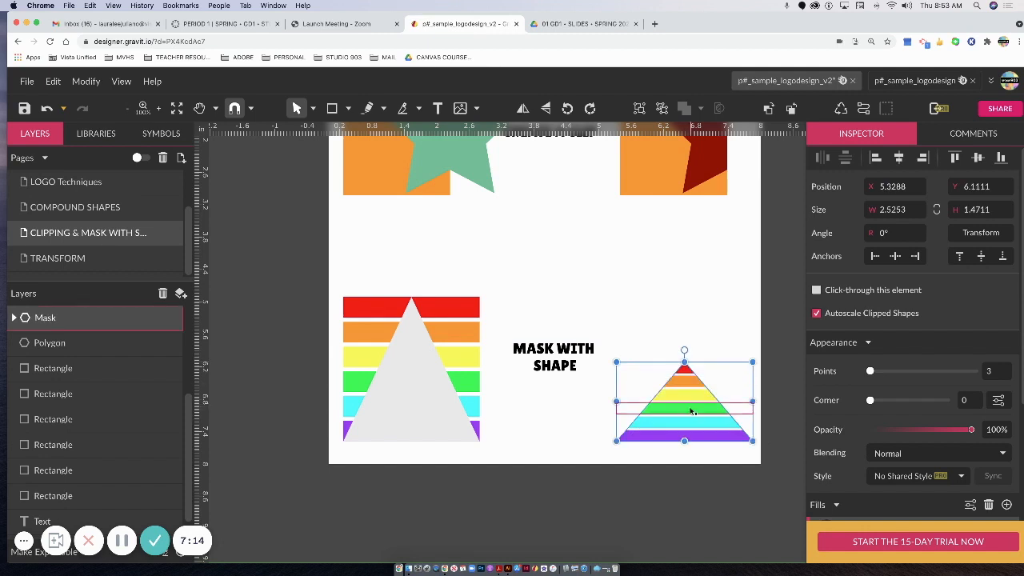
left_click_drag(691, 404, 692, 249)
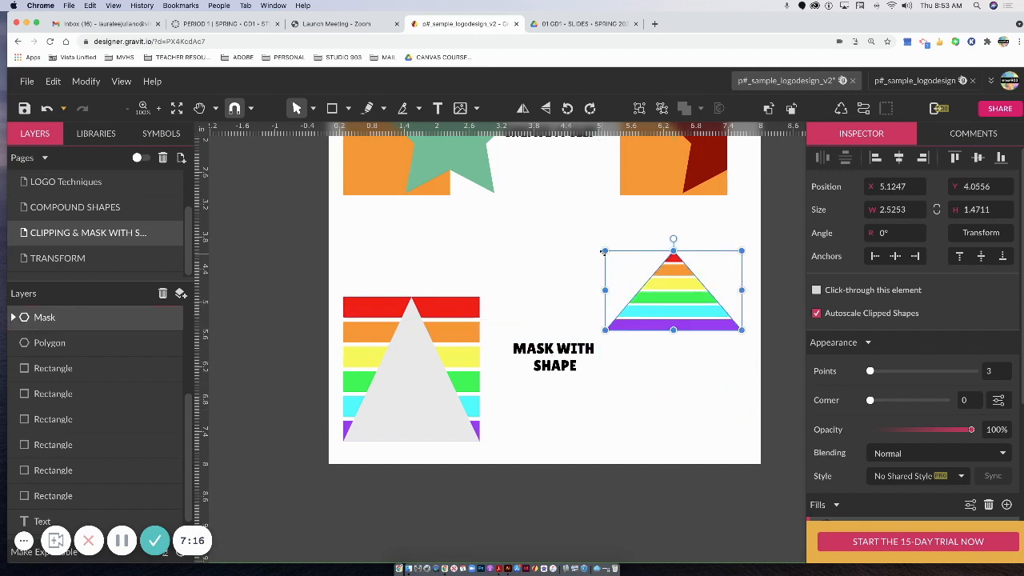
left_click_drag(604, 249, 656, 293)
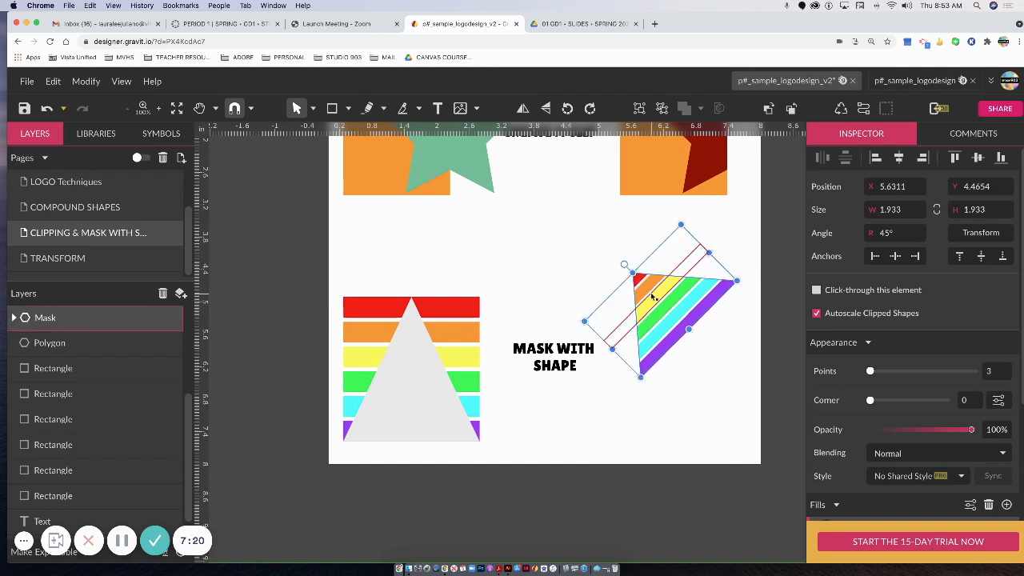
Duplicate the striped triangle and turn the copy so both purple bases meet, forming one striped four-sided shape.
right_click(651, 298)
left_click(616, 285)
left_click_drag(653, 303, 688, 346)
right_click(688, 346)
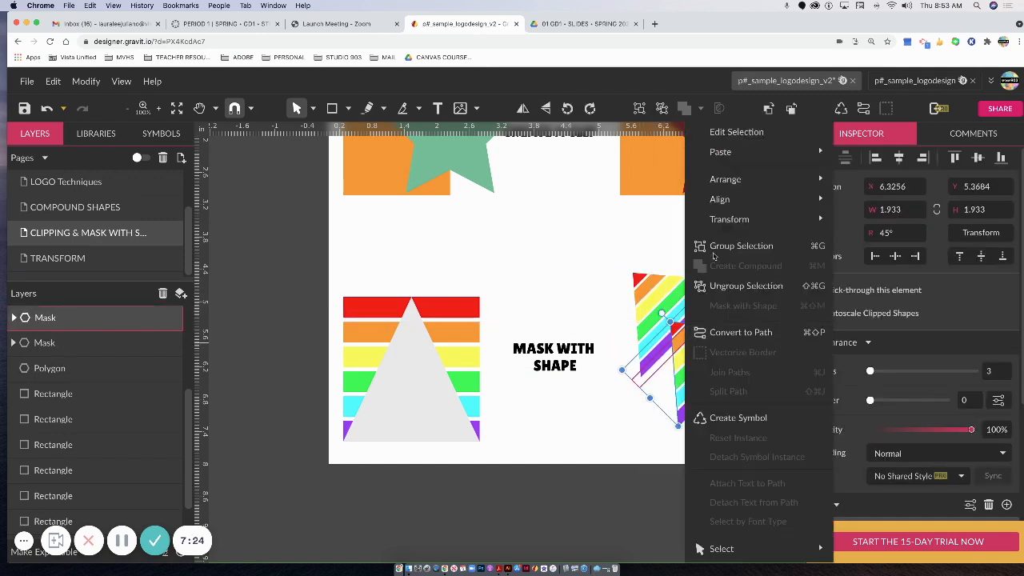
mouse_move(736, 220)
mouse_move(815, 223)
left_click(866, 261)
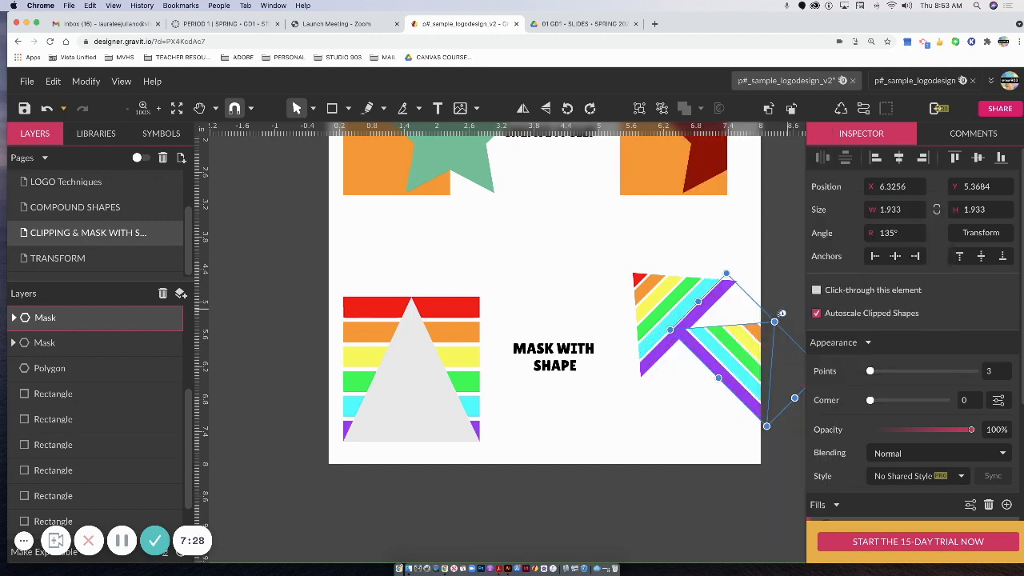
left_click_drag(776, 289, 701, 411)
left_click_drag(648, 336, 640, 374)
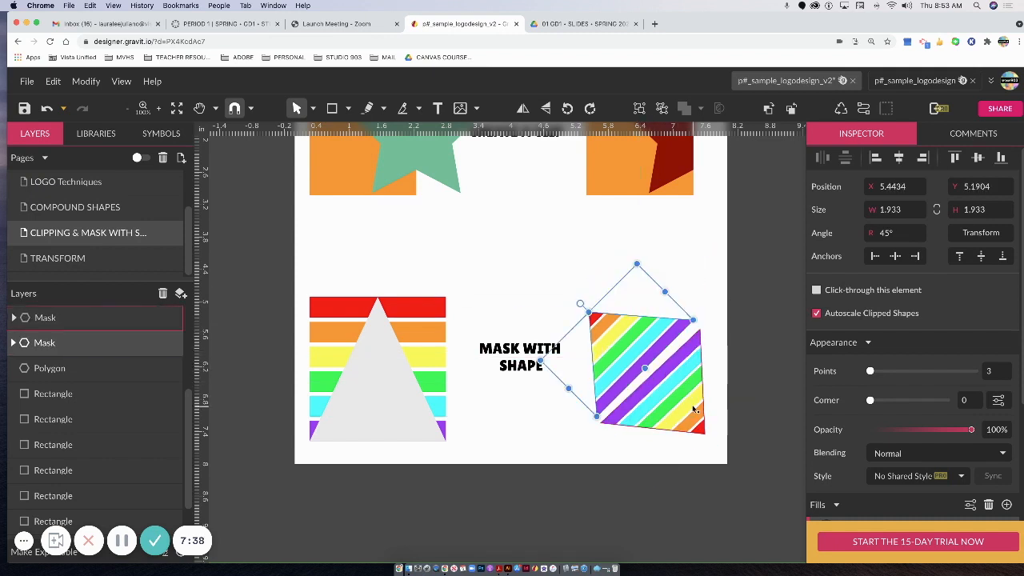
Scale both striped triangles down together and deselect them.
left_click(695, 409, "shift")
left_click_drag(704, 434, 676, 403)
left_click(702, 409)
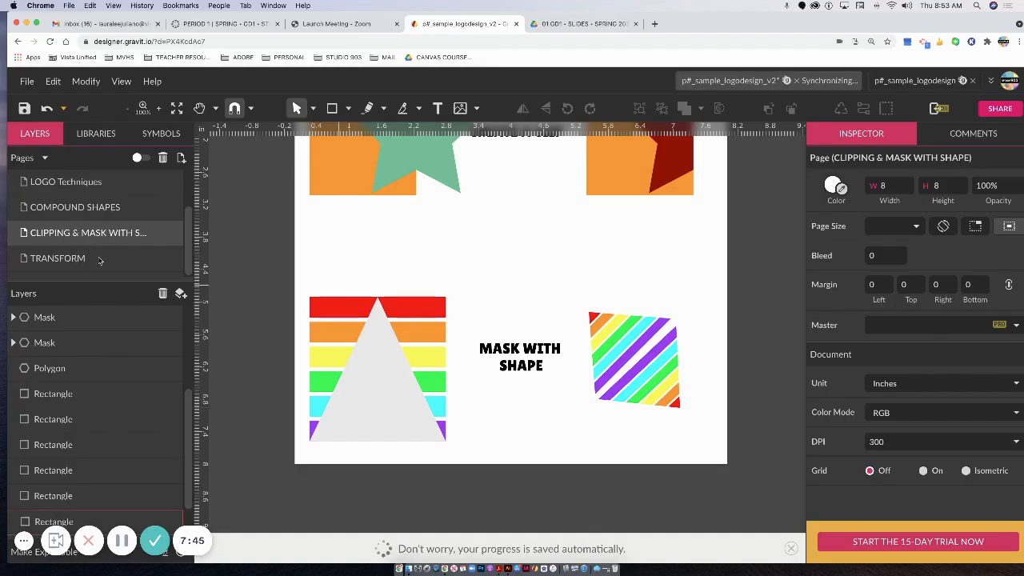
On the TRANSFORM page, place a copy of the teal circle on the other side of its skew label.
double_click(100, 260)
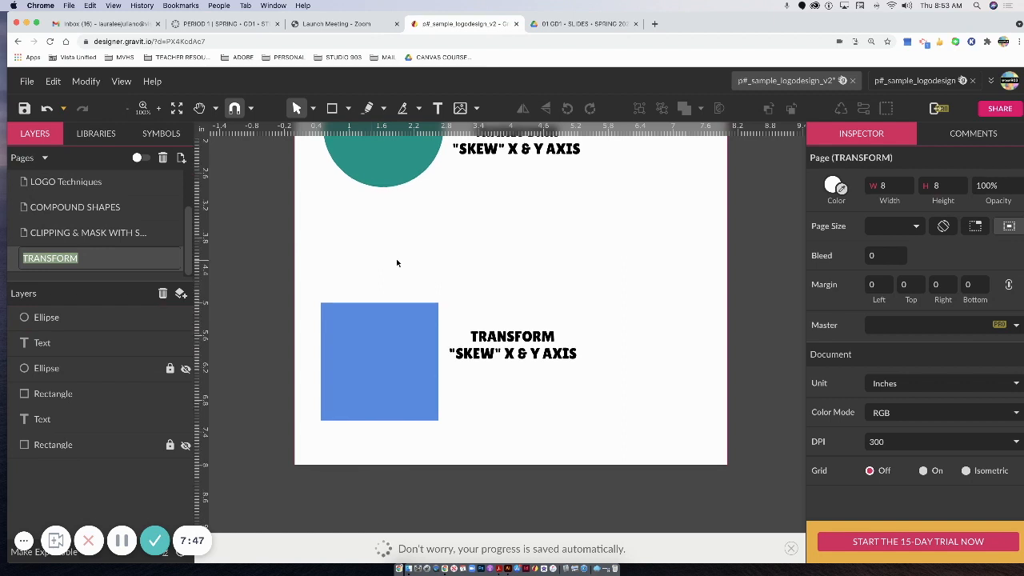
scroll(397, 262, "up", 3)
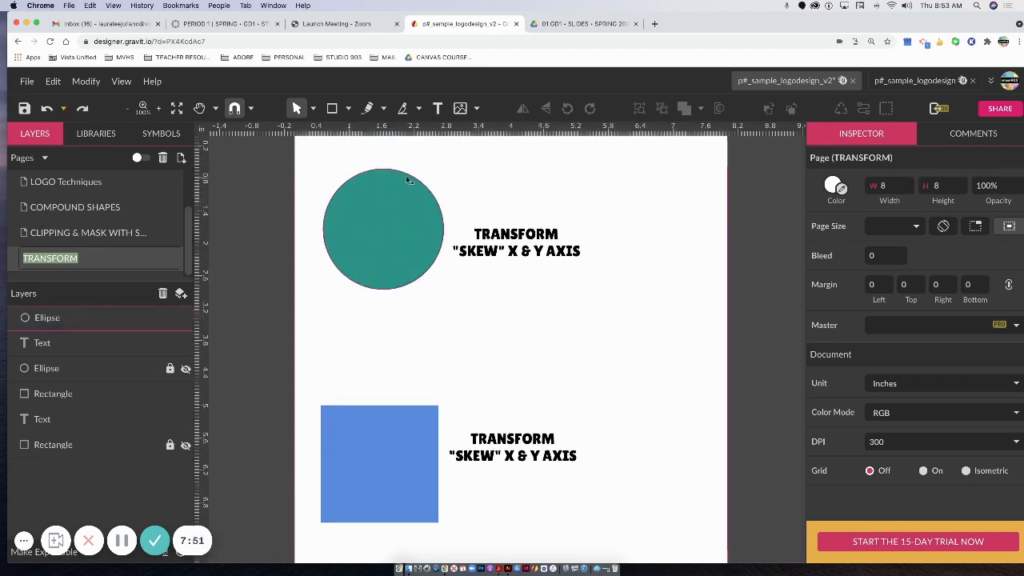
left_click(365, 225)
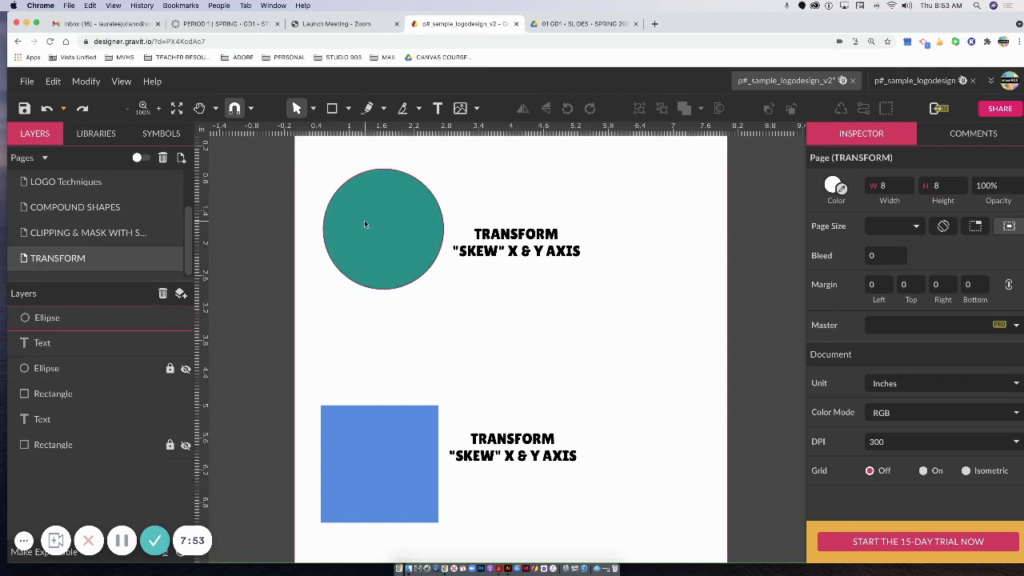
left_click_drag(365, 225, 655, 246)
Skew the copied circle by 10° in X and 30° in Y, and shift it slightly toward the label.
left_click(983, 235)
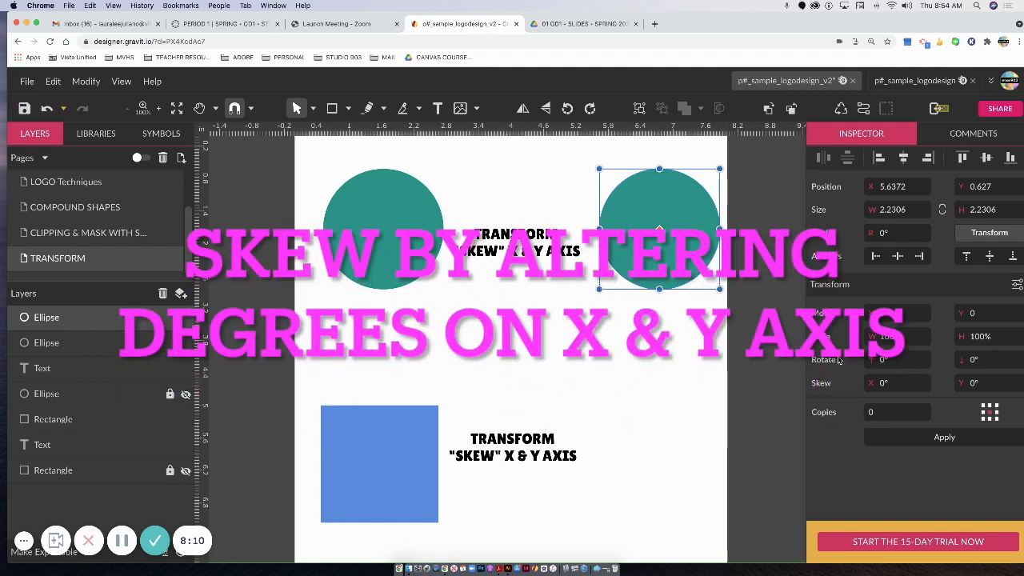
left_click(883, 383)
type("10")
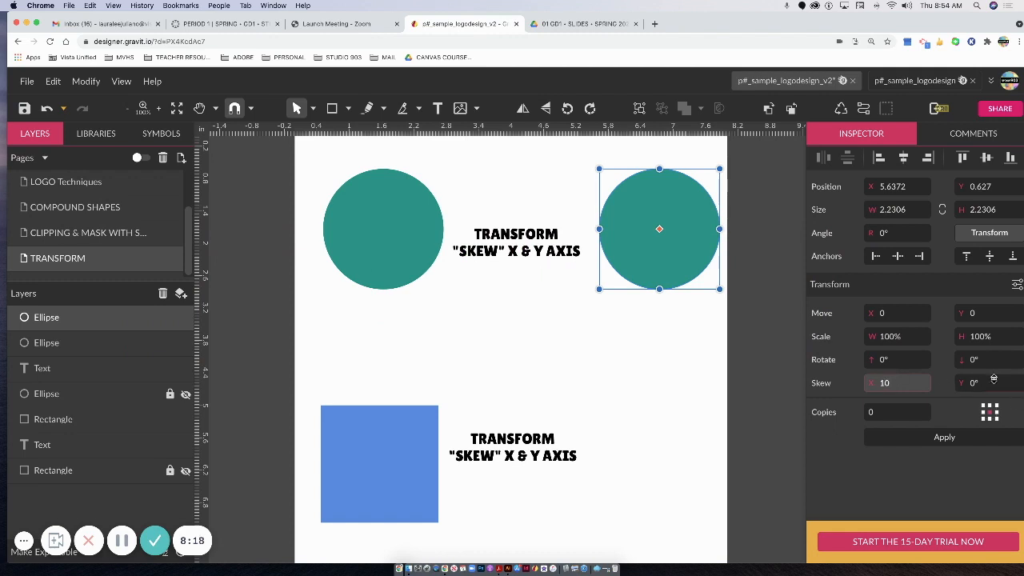
left_click(996, 383)
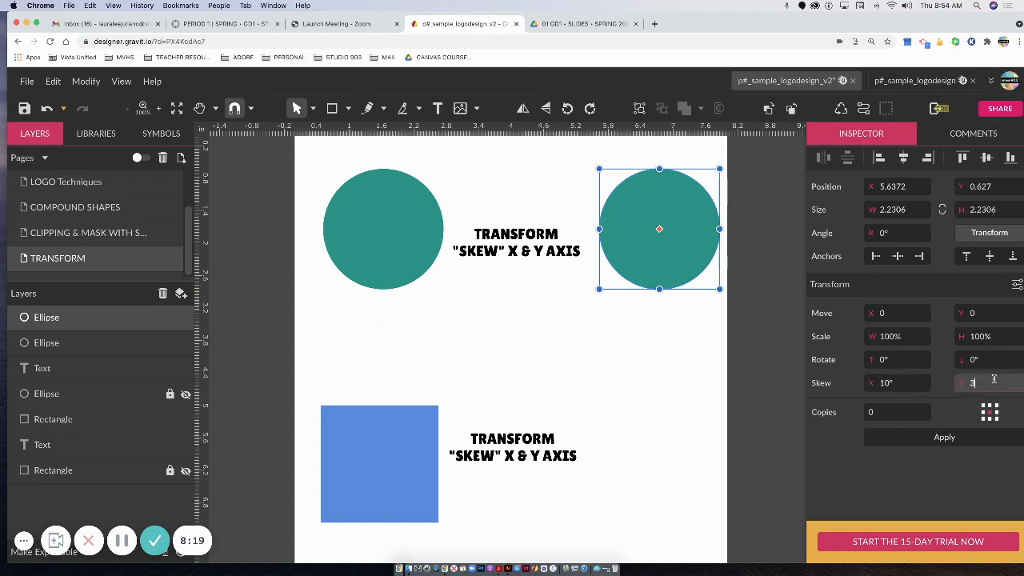
left_click(932, 440)
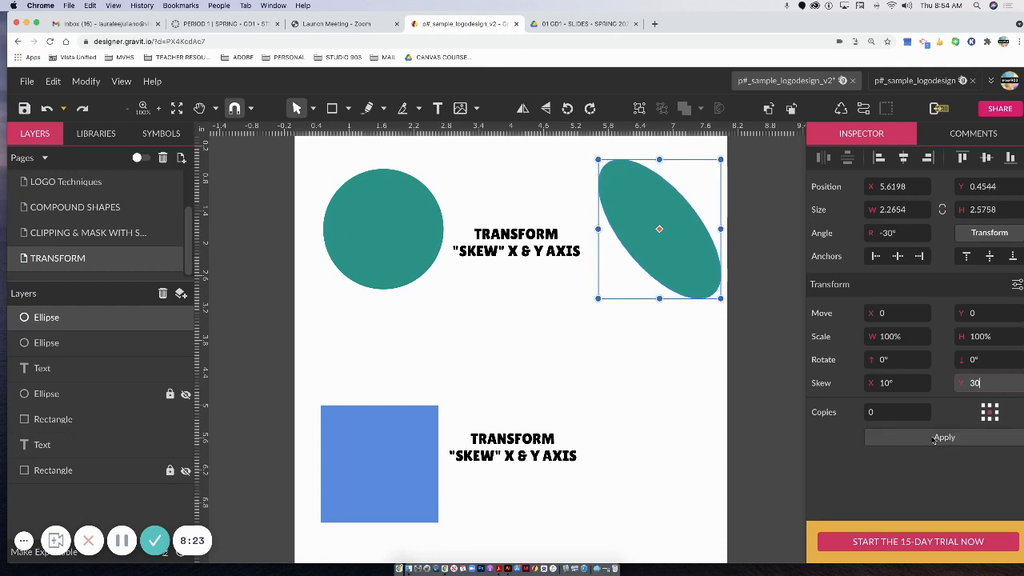
left_click(933, 439)
left_click_drag(660, 242, 642, 236)
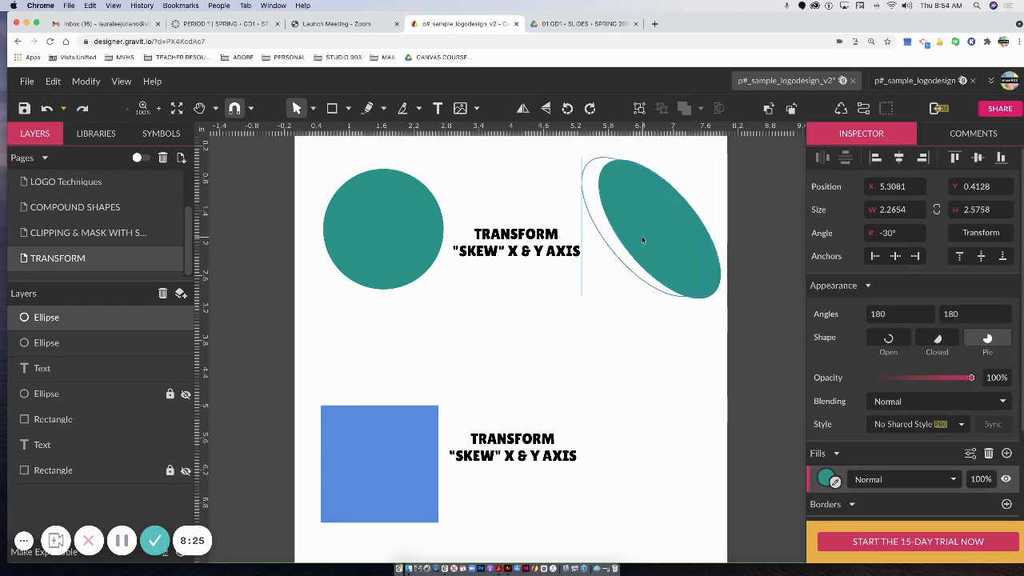
left_click(684, 377)
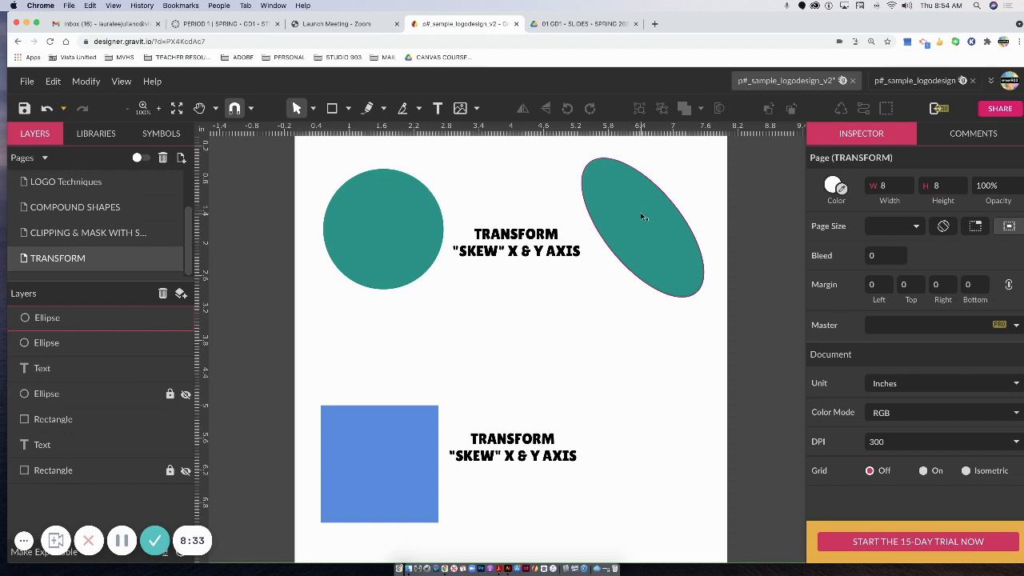
Add a smaller, dark teal copy of the skewed ellipse, about 1.57 by 1.79 in, overlapping its upper part.
left_click_drag(641, 215, 657, 203)
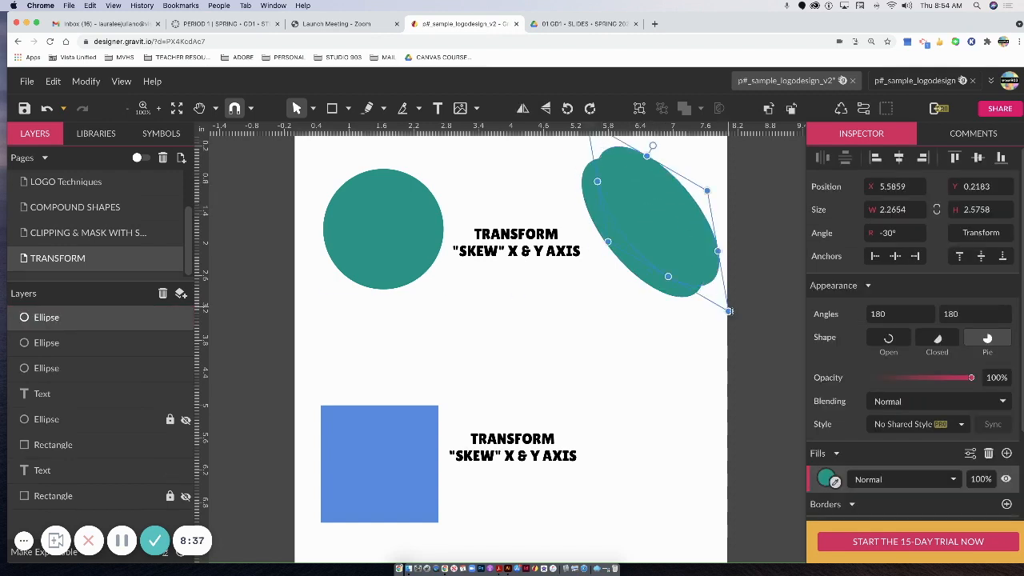
left_click_drag(728, 310, 679, 239)
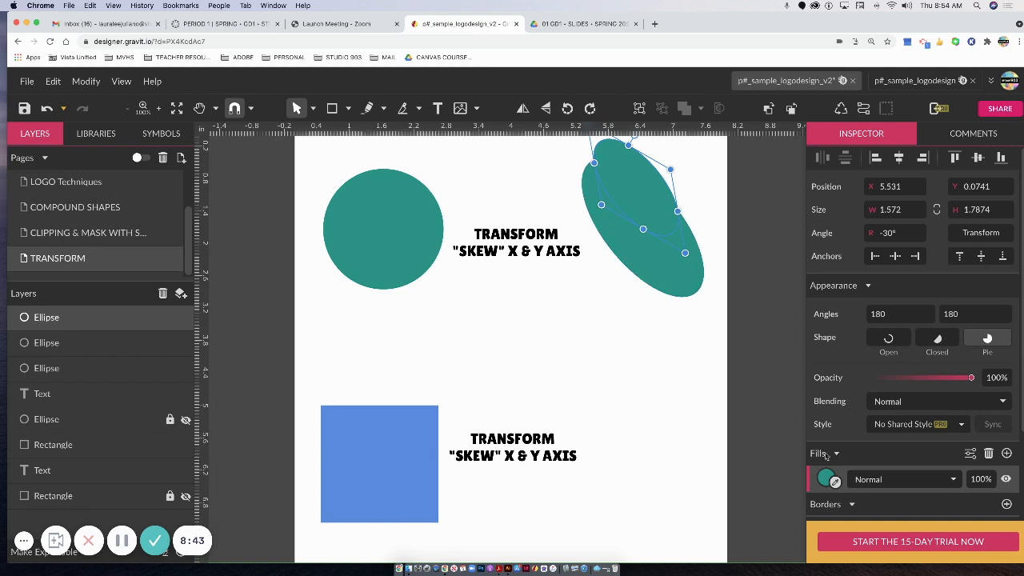
left_click(826, 479)
mouse_move(988, 290)
left_mouse_down()
mouse_move(992, 304)
mouse_move(992, 296)
left_mouse_up()
left_click(608, 353)
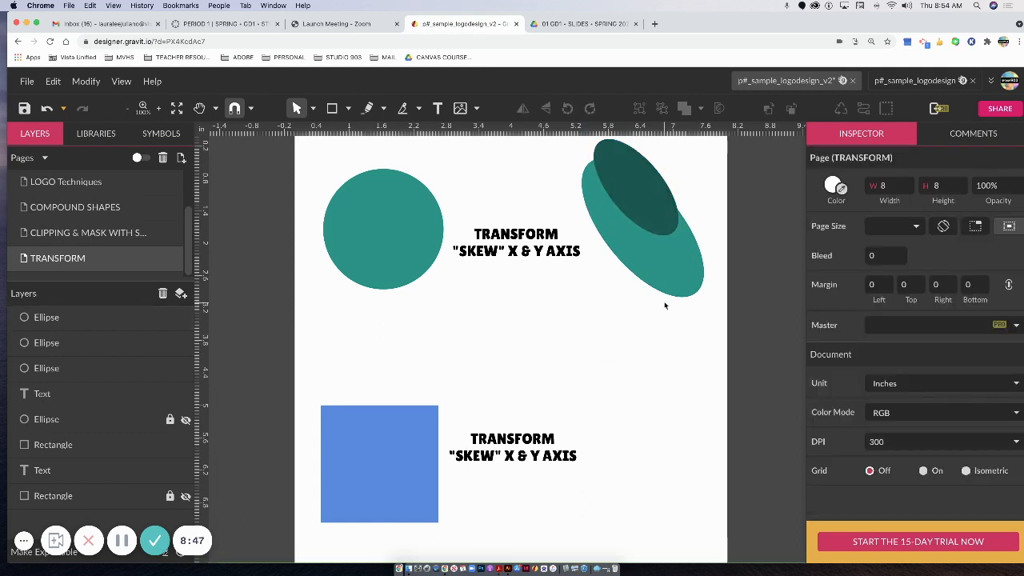
Place a copy of the blue square on the other side of its skew label, level with the original.
scroll(411, 445, "down", 1)
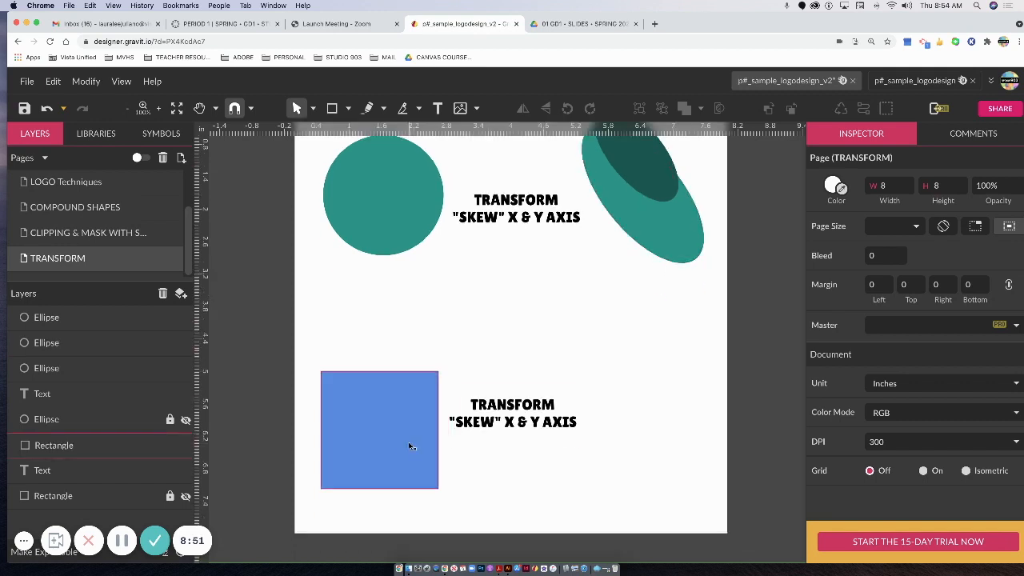
left_click(370, 478)
left_click_drag(371, 475, 644, 442)
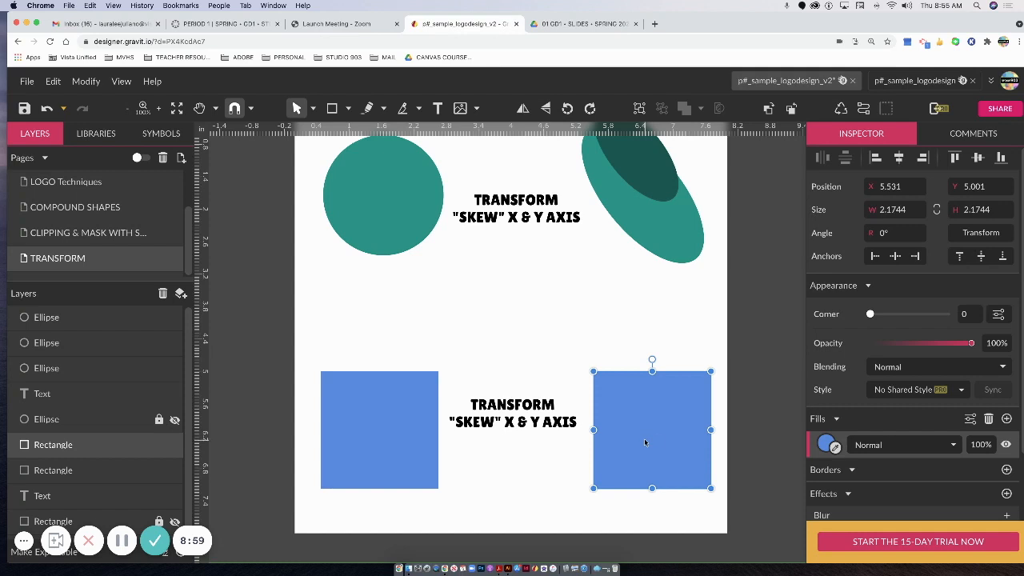
Skew the copied blue square by 10° in X and 0° in Y, and shift it slightly toward the label.
left_click(971, 234)
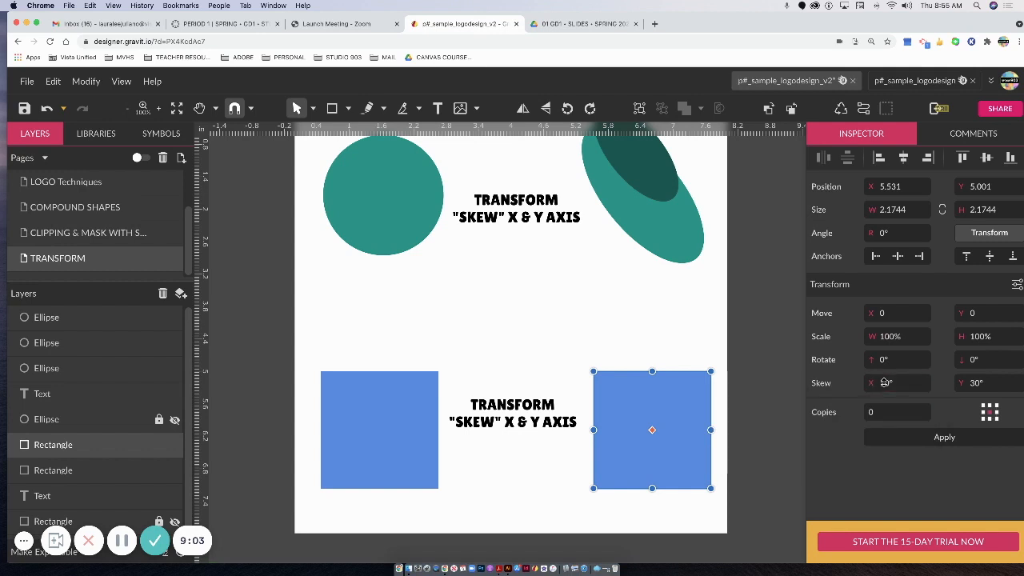
left_click(980, 383)
key("BackSpace")
type("0")
key("Return")
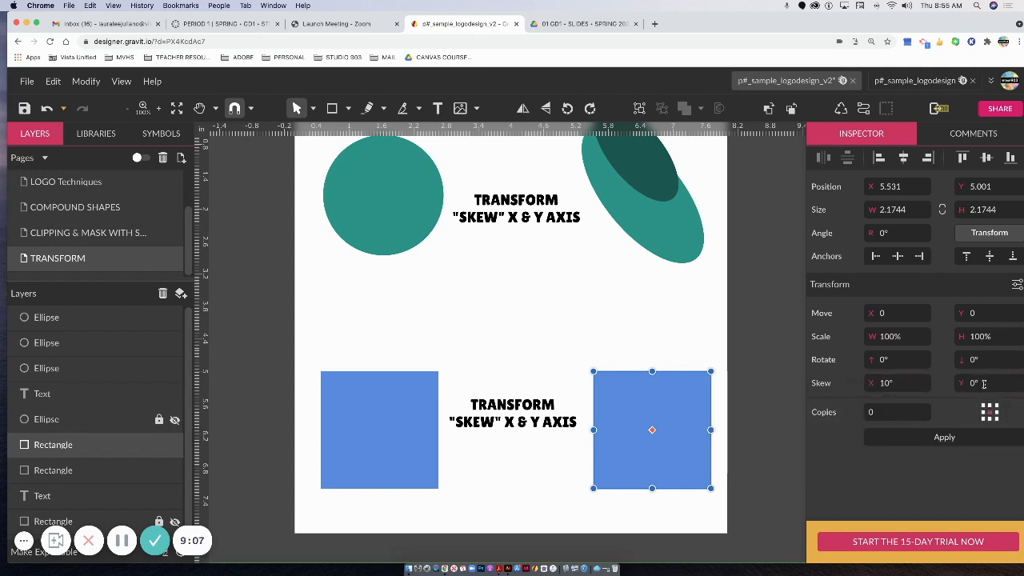
left_click(948, 439)
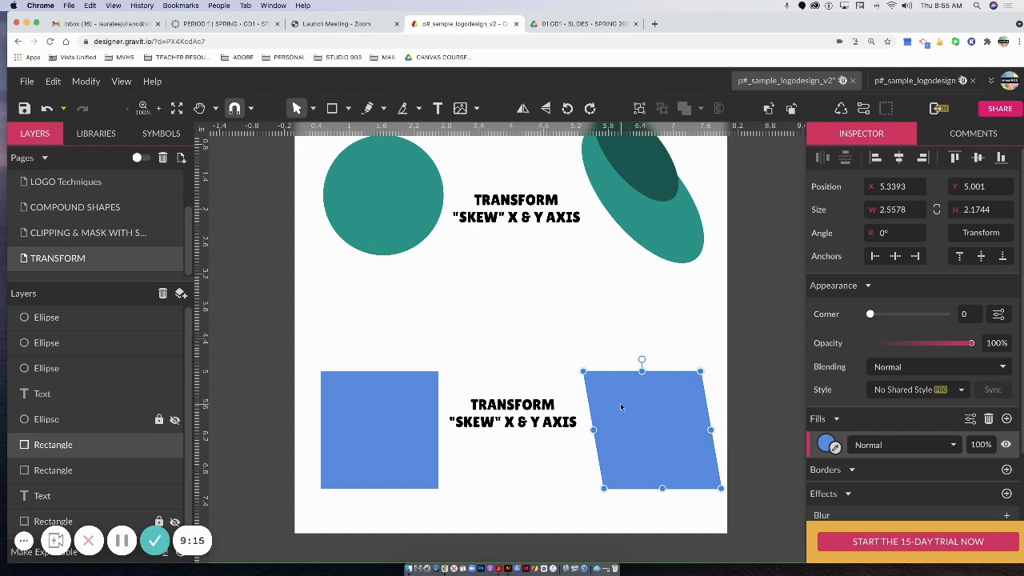
left_click_drag(622, 408, 617, 407)
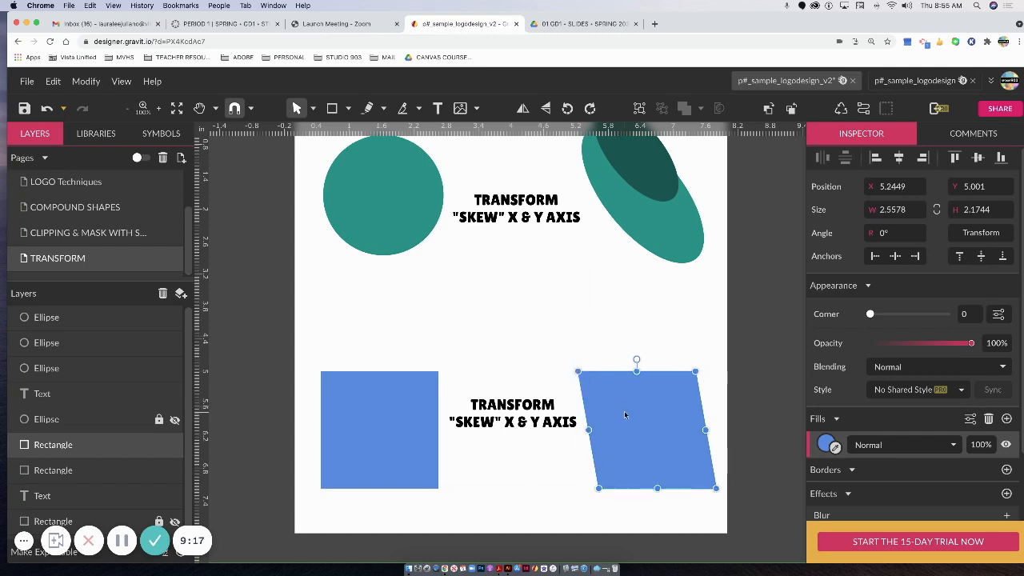
Round all corners of the skewed blue square to a radius of about 0.85 with the Subselect tool.
left_click(312, 108)
left_click(344, 152)
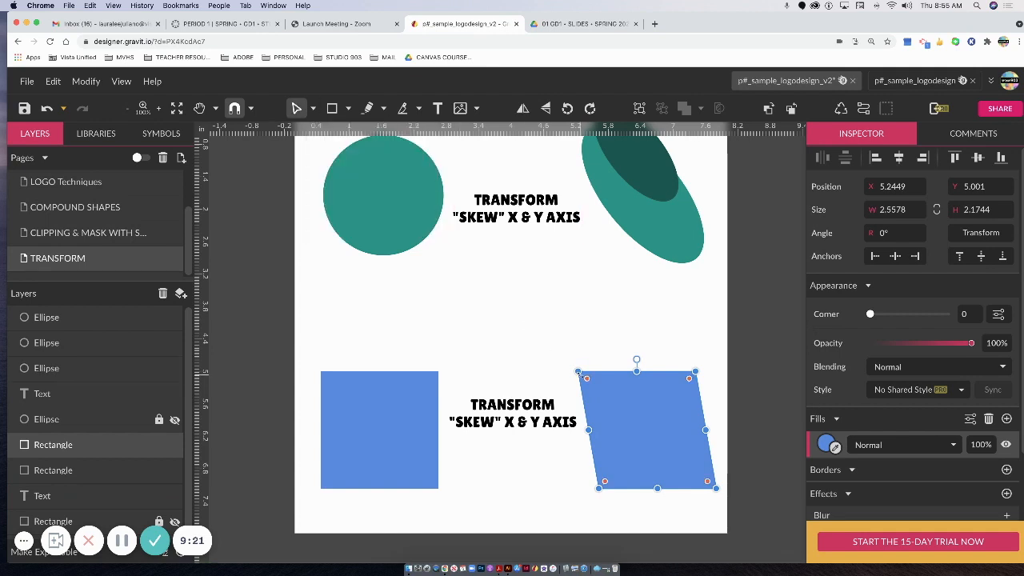
left_click_drag(589, 383, 628, 414)
left_click(726, 419)
left_click(664, 424)
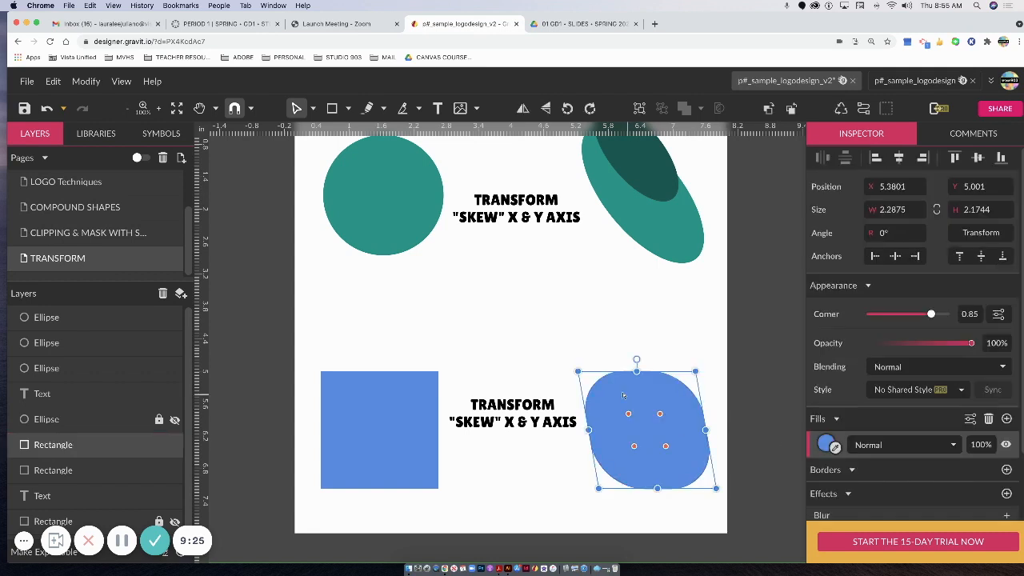
left_click(668, 313)
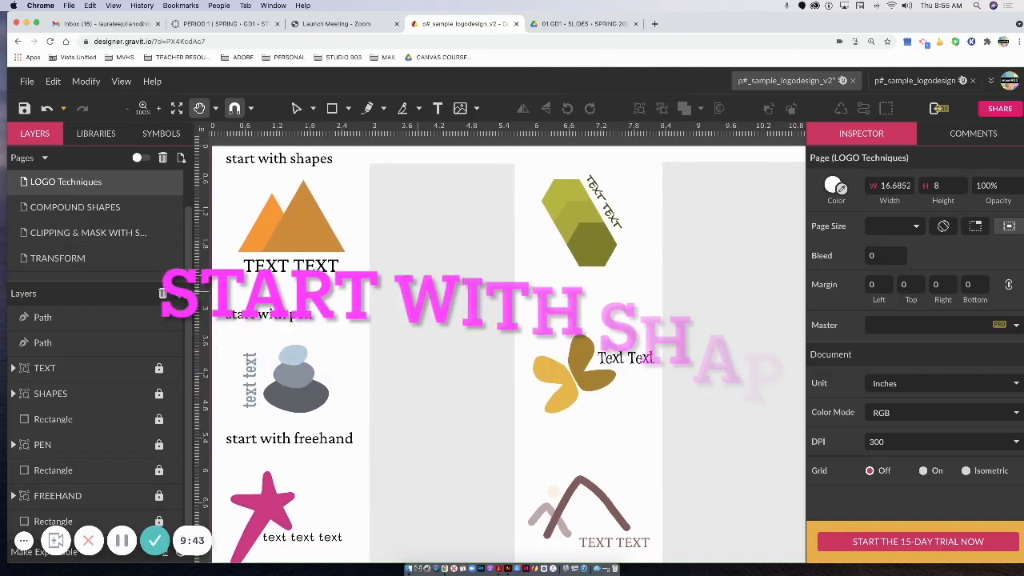
On the LOGO Techniques page, draw an orange triangle about 1.08 by 0.93 in with an overlapping larger copy, about 1.52 by 1.31 in.
key("v")
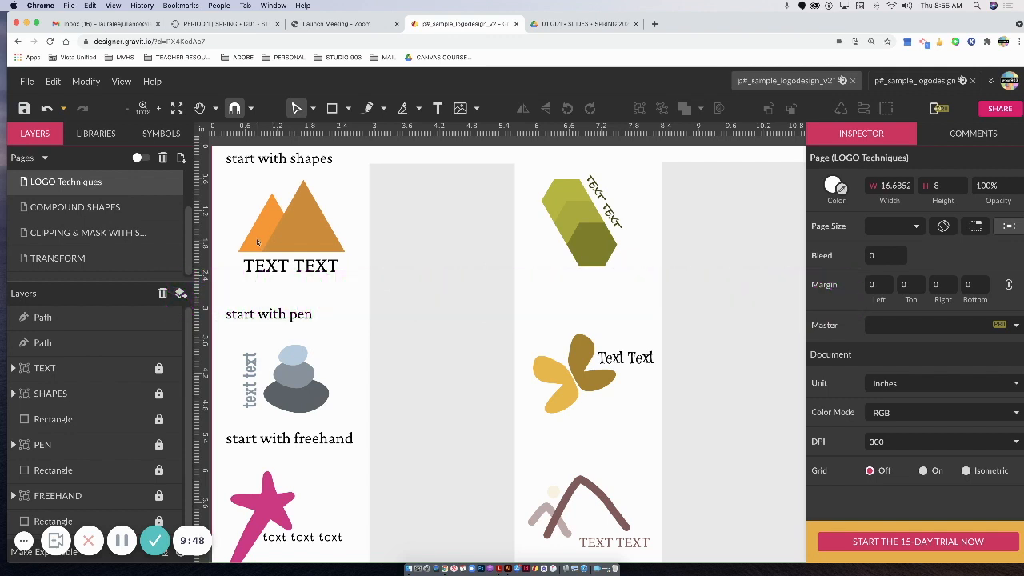
left_click(348, 108)
left_click(374, 220)
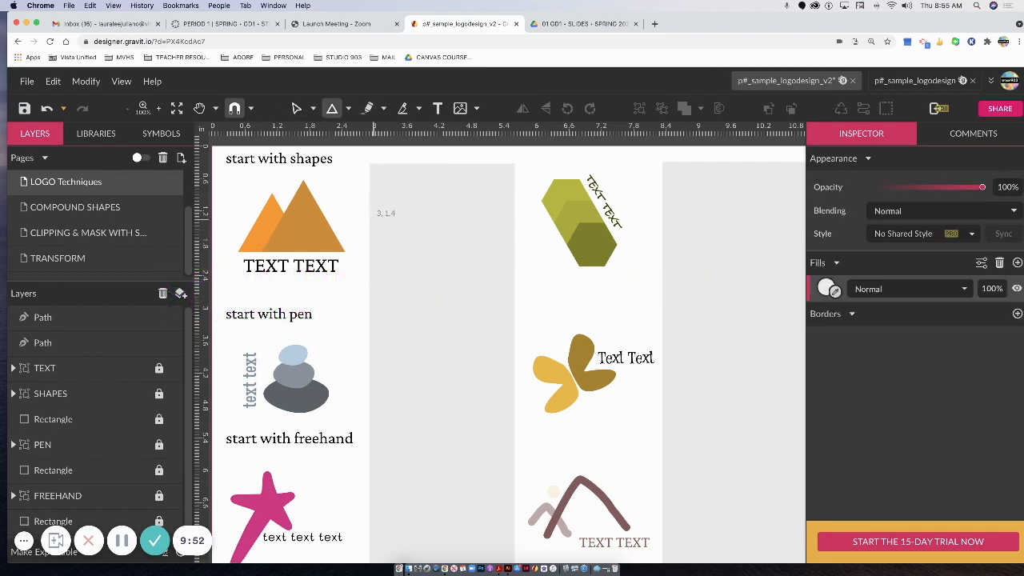
left_click_drag(417, 201, 449, 225)
left_click(827, 472)
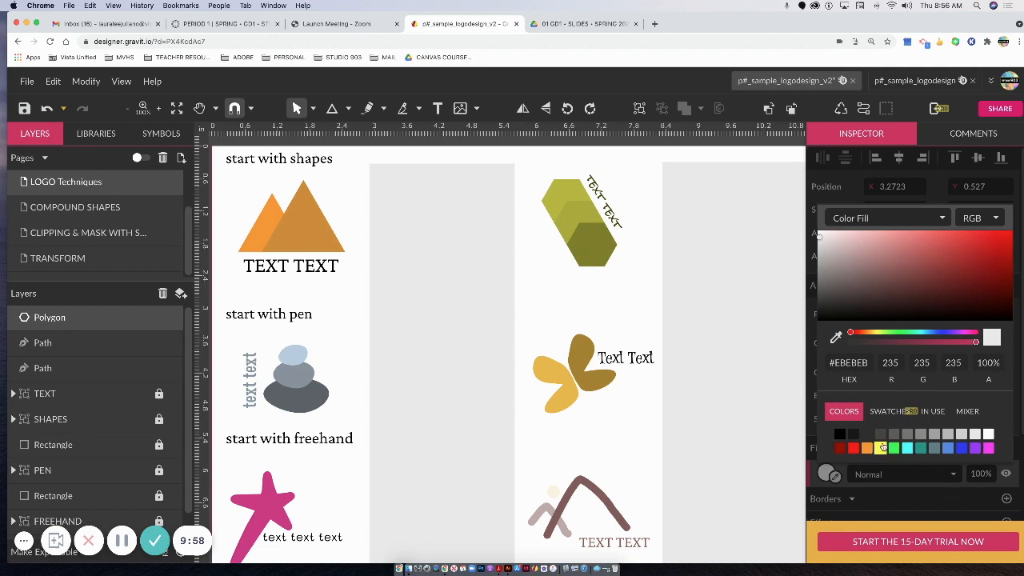
left_click(867, 448)
left_click_drag(436, 218, 499, 178)
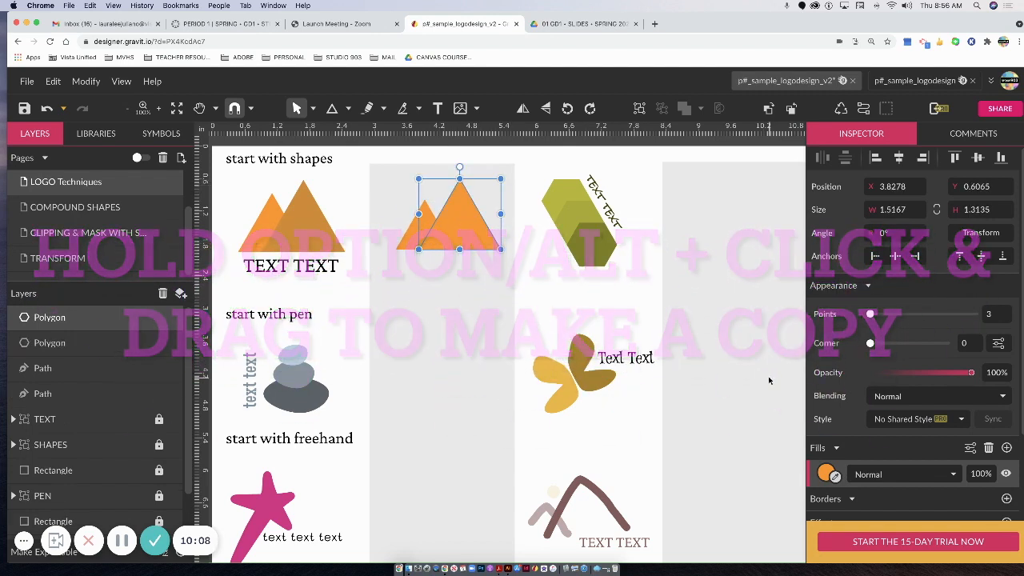
Change the fill of the smaller triangle to a dark brown shade of the orange.
left_click(418, 231)
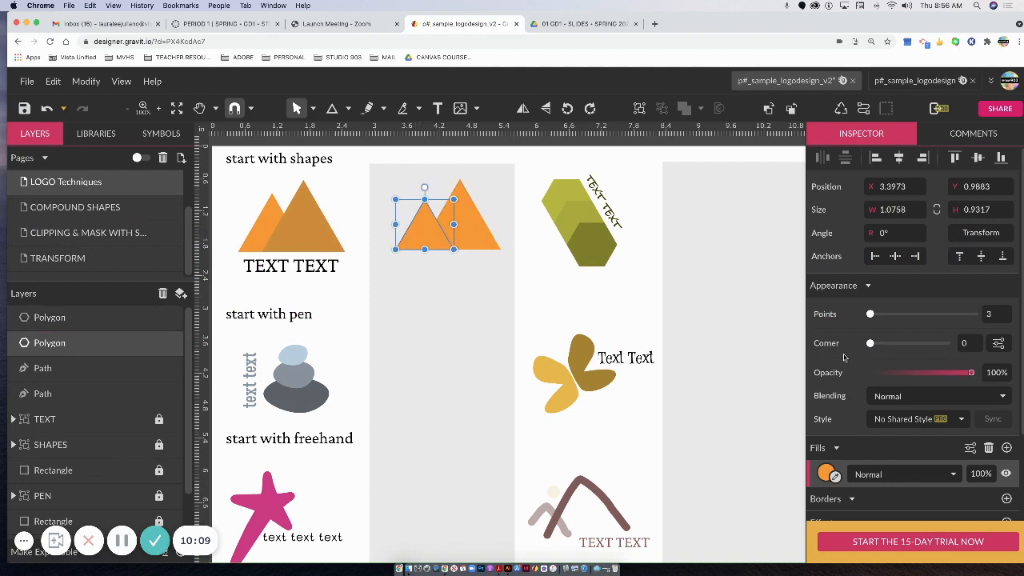
left_click(826, 472)
left_click_drag(984, 276, 980, 268)
left_click(422, 298)
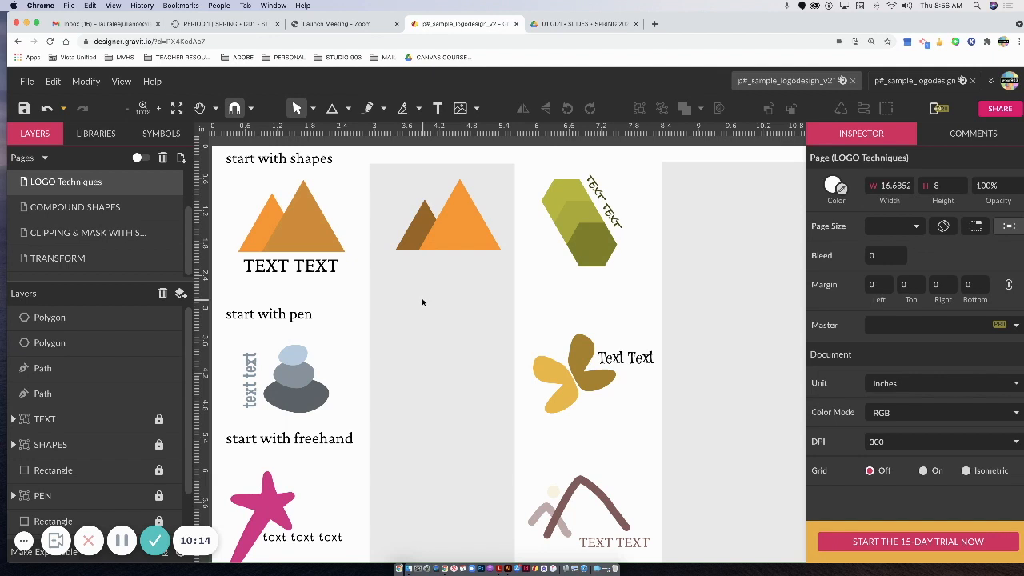
Change the fill of the larger triangle to a slightly darker, brownish orange.
left_click(471, 241)
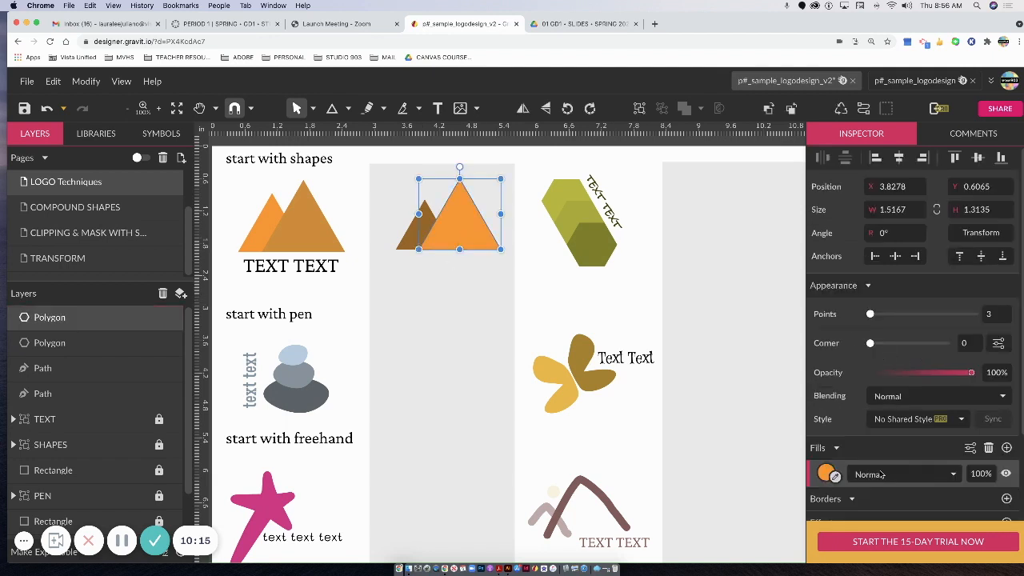
left_click(826, 473)
left_click(996, 250)
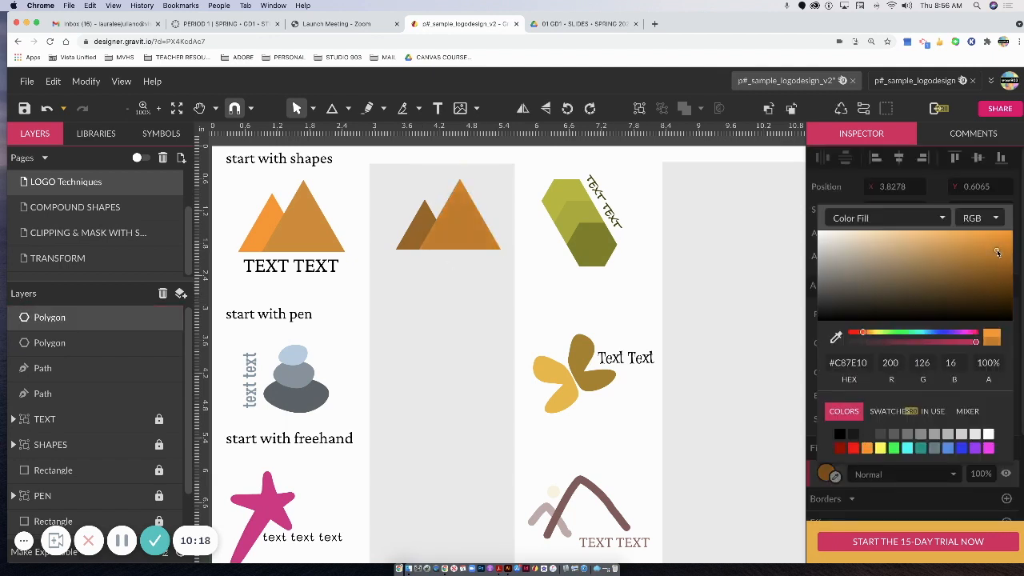
left_click(504, 333)
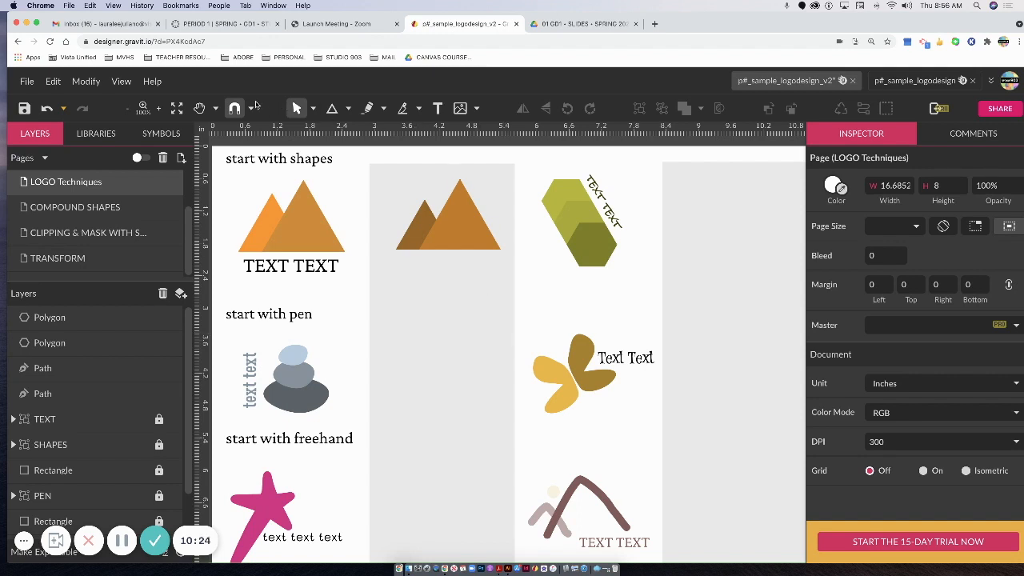
Draw a circle 0.375 in across above the smaller triangle and fill it with light teal.
left_click(348, 108)
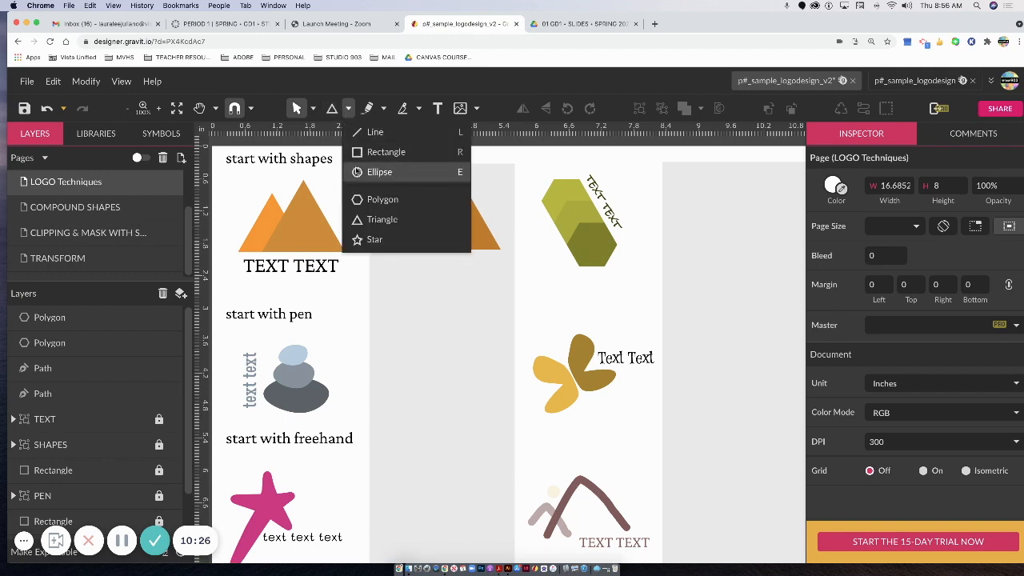
left_click(356, 171)
left_click_drag(396, 172, 416, 192)
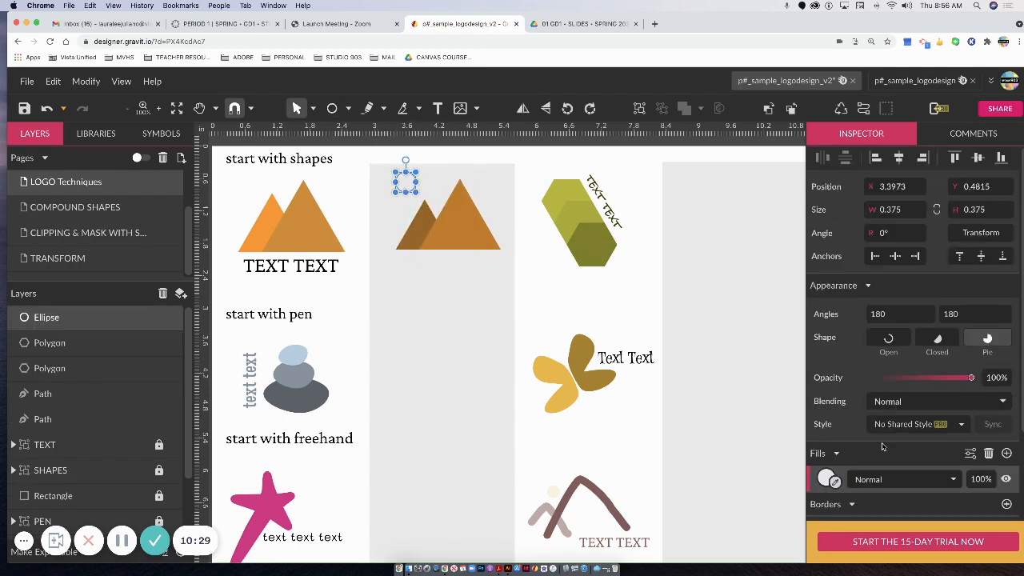
left_click(829, 478)
left_click(907, 454)
left_click_drag(932, 264, 851, 246)
Duplicate the light teal circle with a slight sideways offset so the two circles overlap.
mouse_move(405, 184)
left_mouse_down()
mouse_move(428, 186)
mouse_move(412, 184)
left_mouse_up()
key("super+d")
left_click(387, 183)
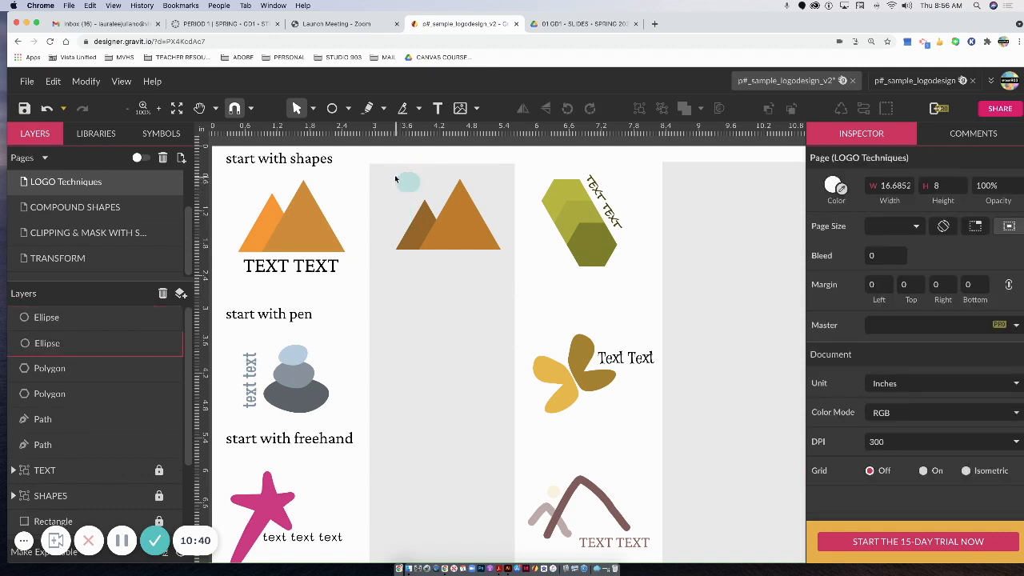
Subtract one light teal circle from the other to form a crescent moon above the smaller triangle.
left_click_drag(391, 172, 423, 189)
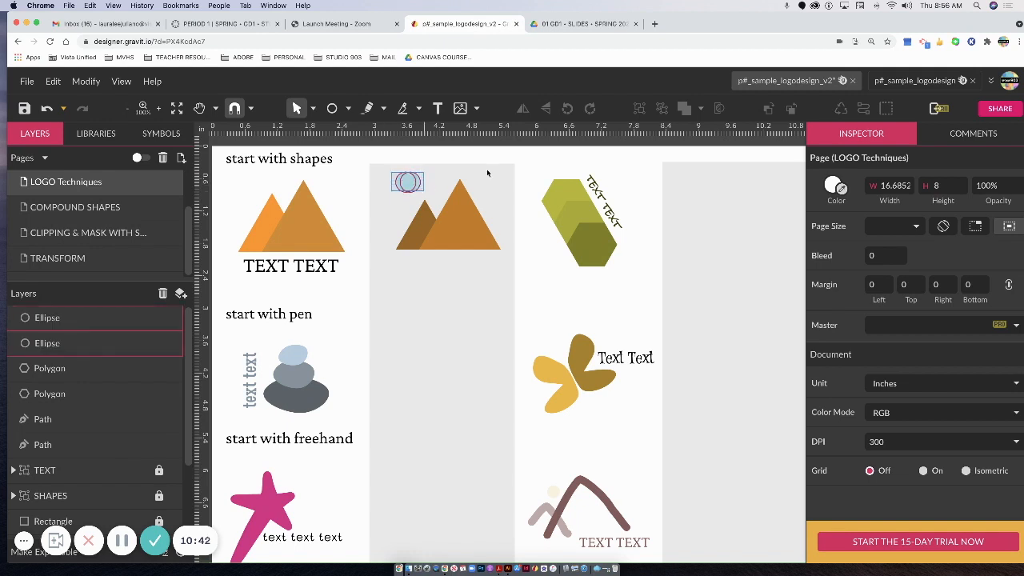
left_click(701, 108)
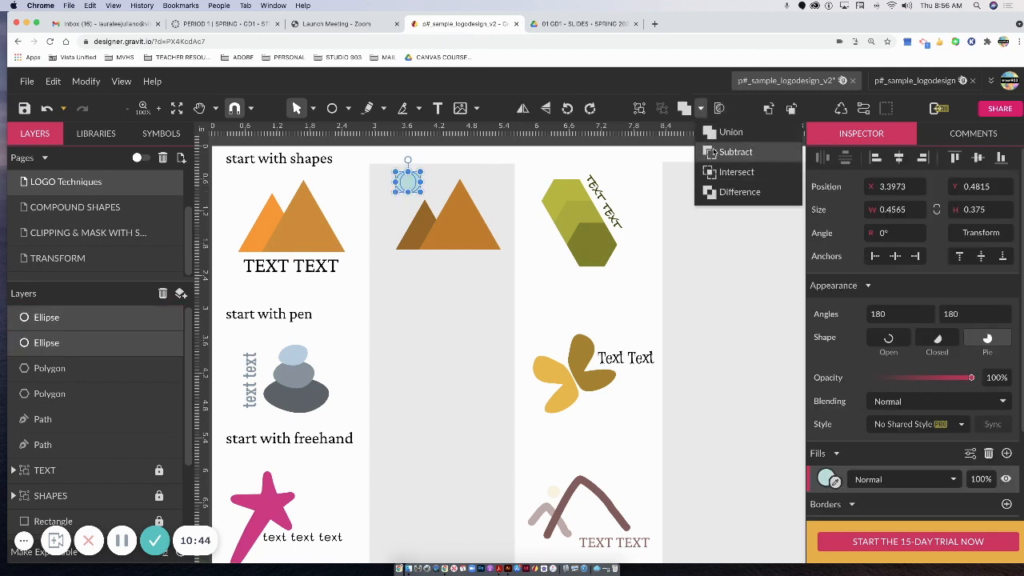
left_click(732, 152)
left_click(416, 192)
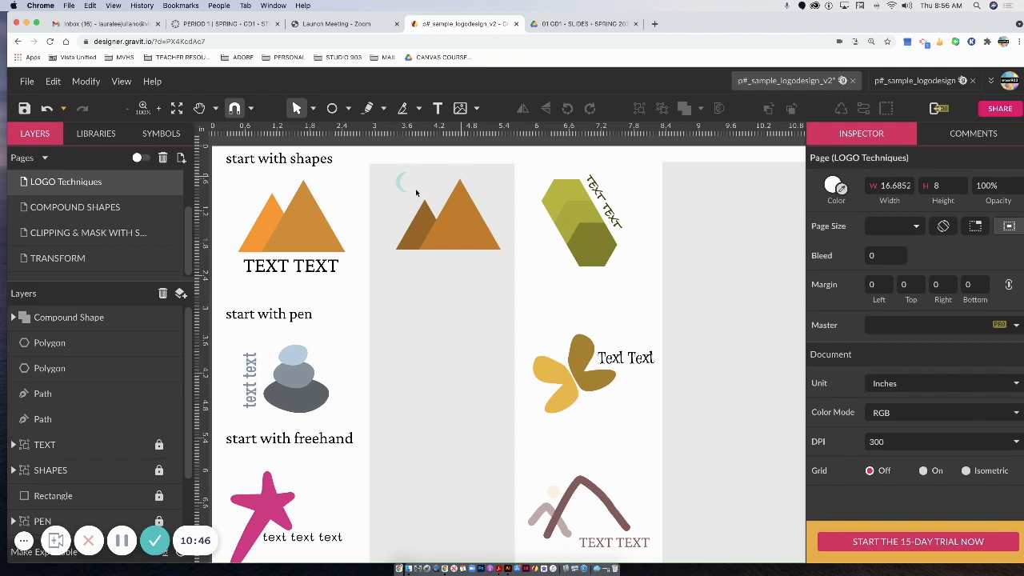
Convert the crescent compound shape to a path and move it slightly closer to the mountains.
left_click(404, 189)
left_click(864, 110)
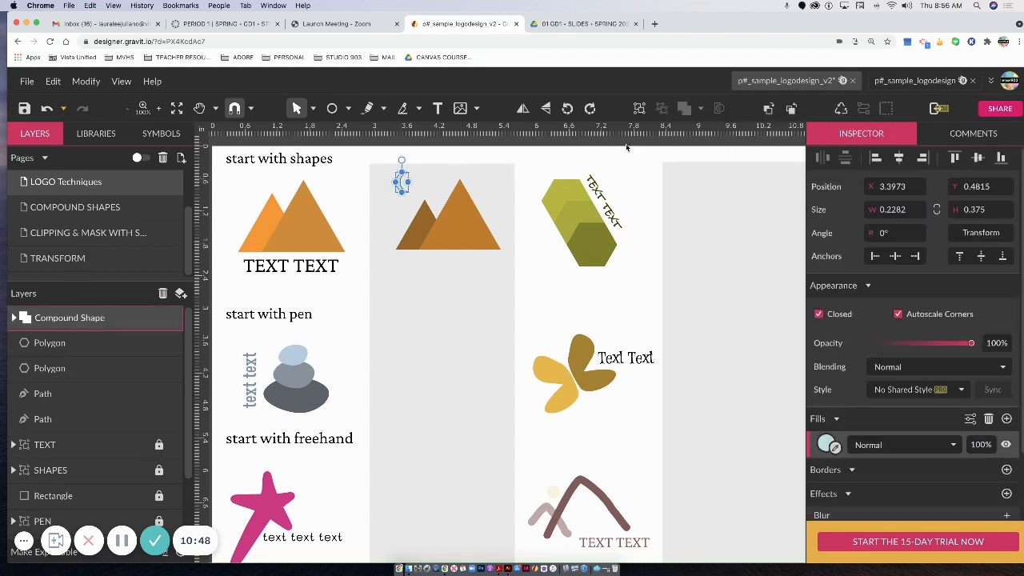
left_click(403, 184)
mouse_move(403, 183)
left_mouse_down()
mouse_move(432, 181)
mouse_move(406, 186)
left_mouse_up()
left_click(525, 224)
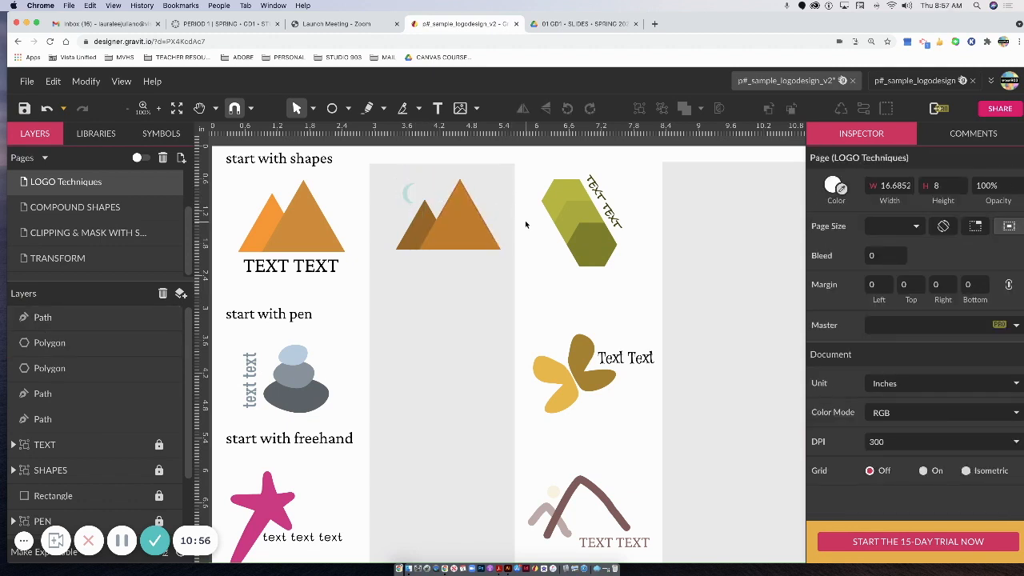
Draw a hexagon about 0.91 in wide and 0.79 in high in the blank column beside the olive hexagon logo.
key("space")
left_click_drag(661, 245, 330, 197)
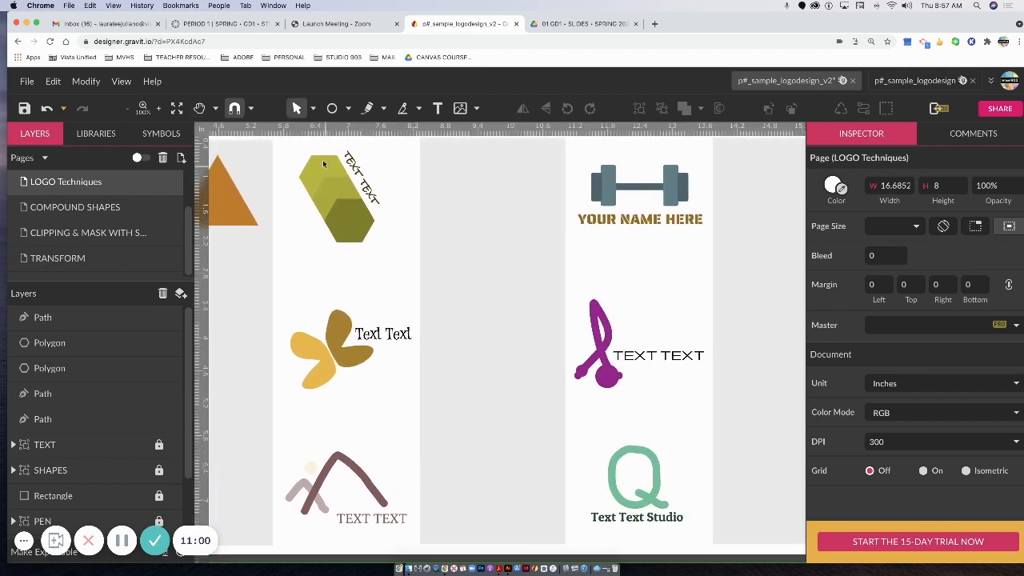
left_click(350, 112)
left_click(390, 200)
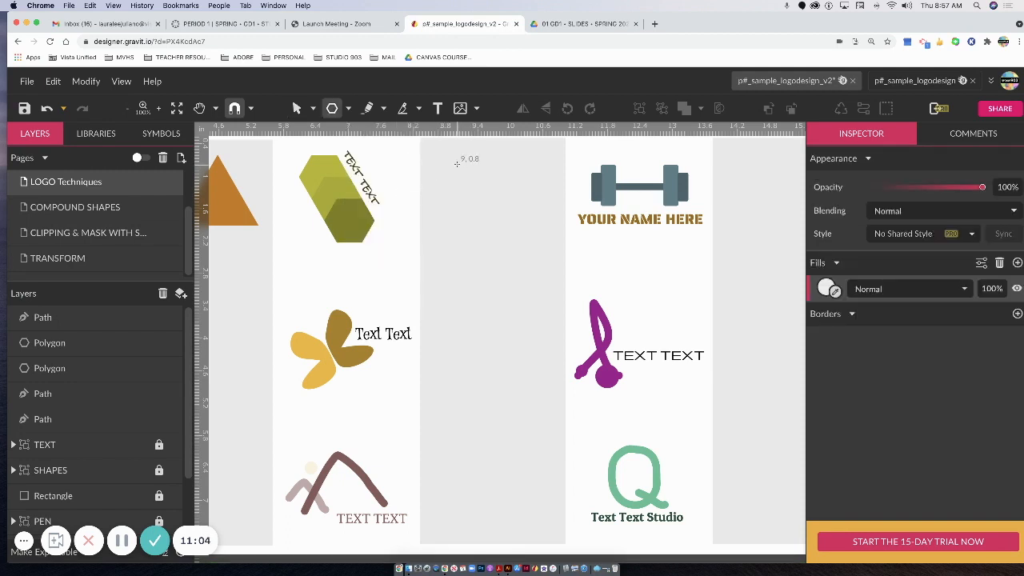
left_click_drag(449, 161, 479, 189)
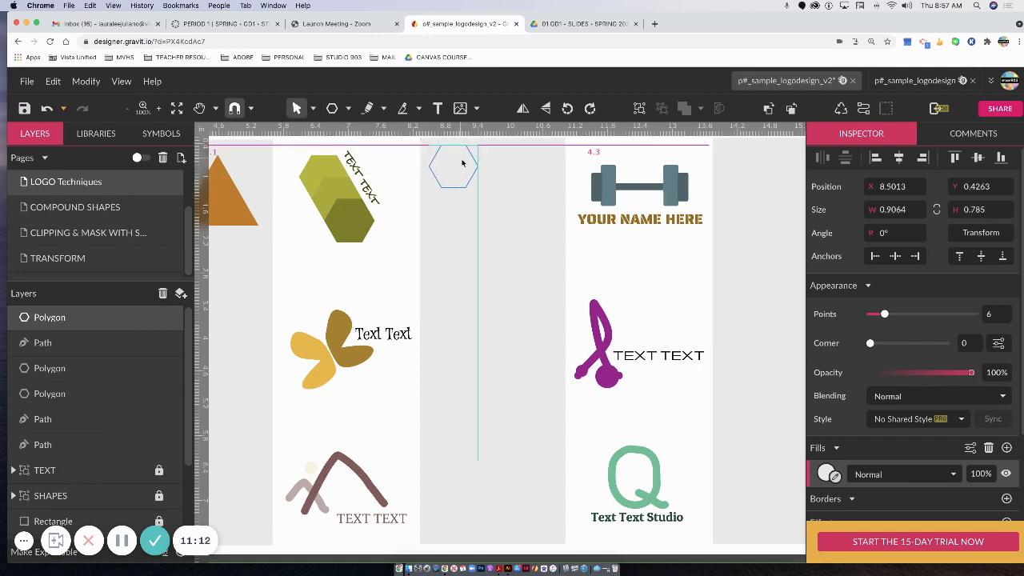
Fill the new hexagon with dark green #537137.
left_click(828, 473)
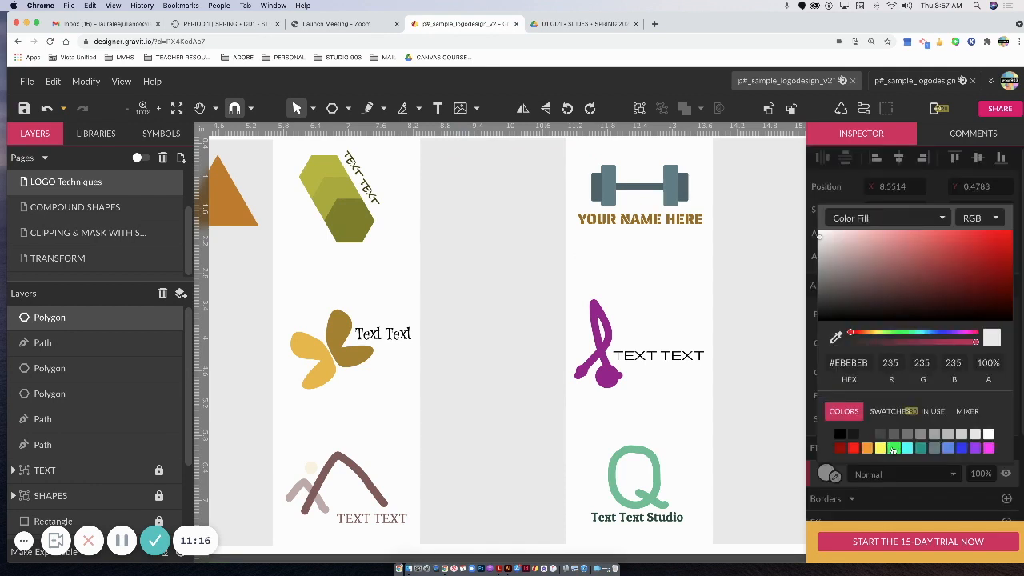
left_click(894, 449)
mouse_move(949, 297)
left_mouse_down()
mouse_move(964, 297)
mouse_move(884, 289)
mouse_move(917, 280)
left_mouse_up()
left_click(882, 336)
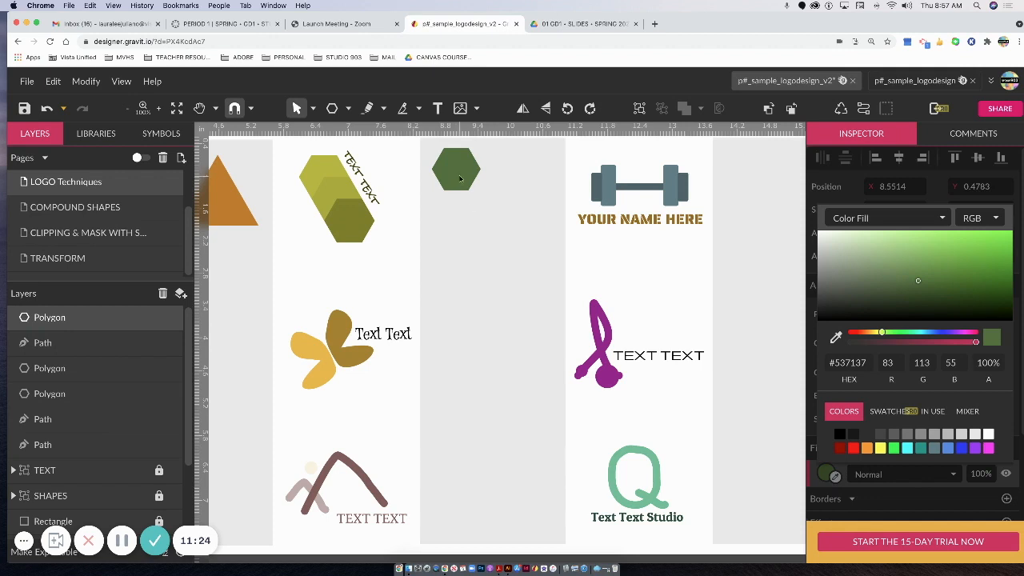
Duplicate the dark green hexagon diagonally downward so the two overlap, and fill the copy with medium green #71994B.
mouse_move(459, 177)
left_mouse_down()
mouse_move(471, 199)
mouse_move(461, 192)
left_mouse_up()
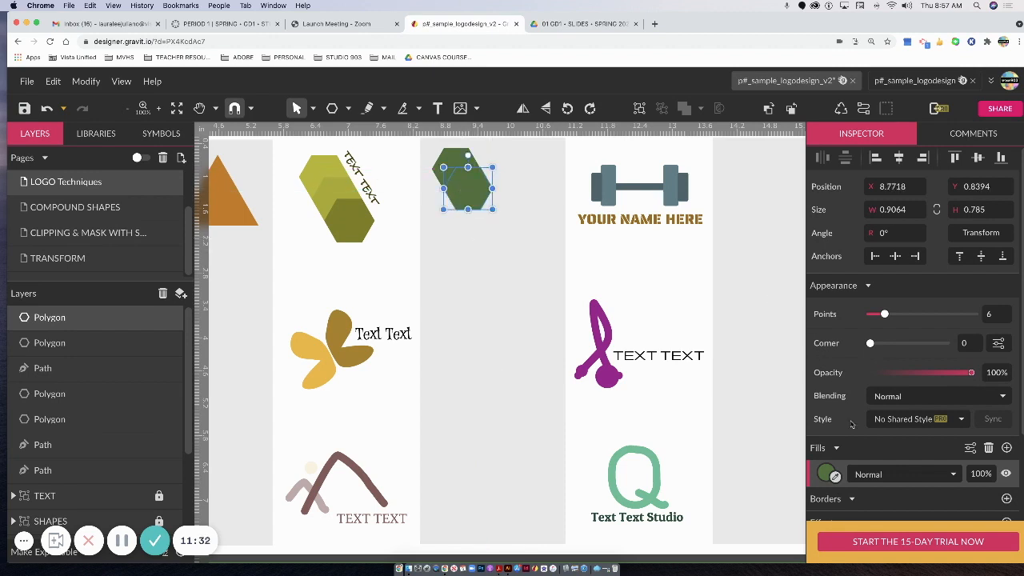
left_click(828, 473)
left_click(917, 267)
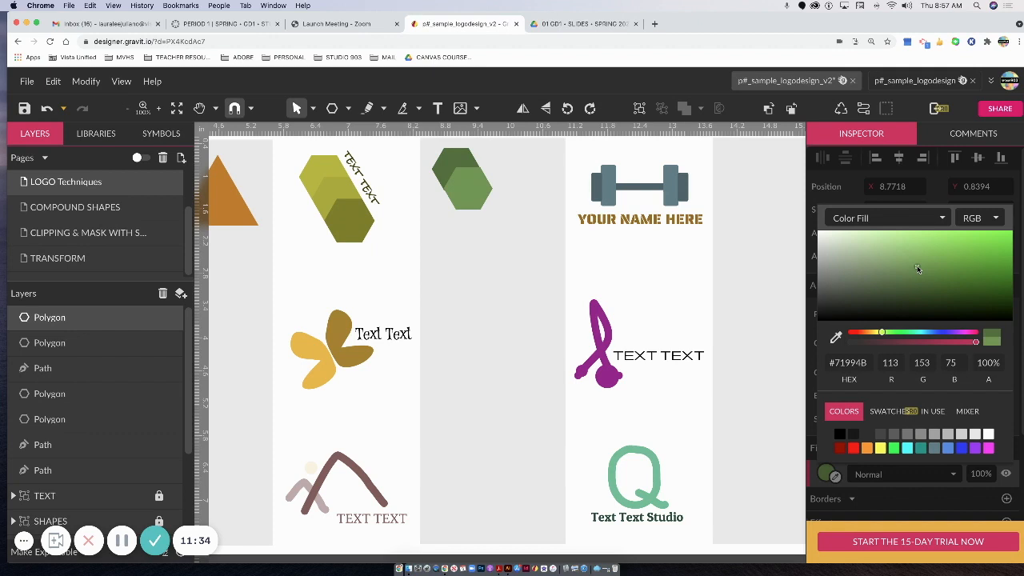
Duplicate the medium green hexagon along the same diagonal and fill the third hexagon with light green #A2E166.
left_click_drag(462, 201, 477, 213)
left_click(516, 219)
left_click(464, 191)
left_click(552, 216)
left_click(488, 222)
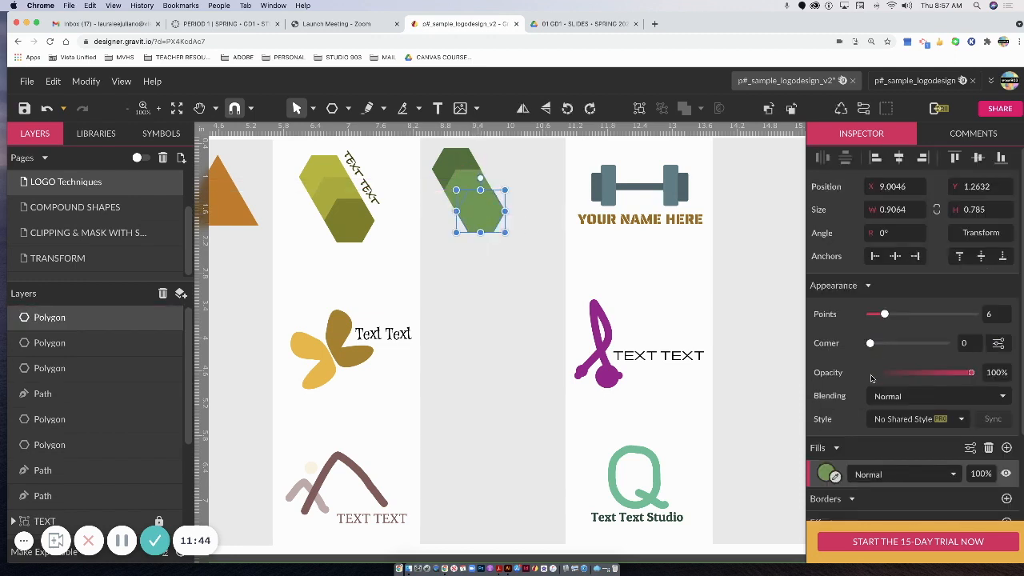
left_click(827, 473)
left_click(924, 243)
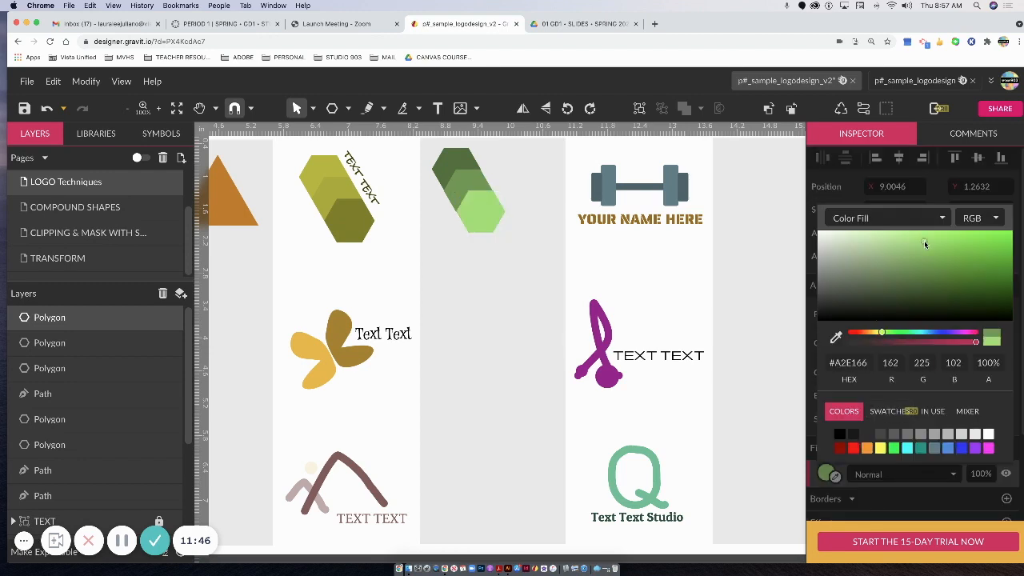
left_click(517, 278)
Check up close how the edges of the three overlapping green hexagons align.
key("super+plus")
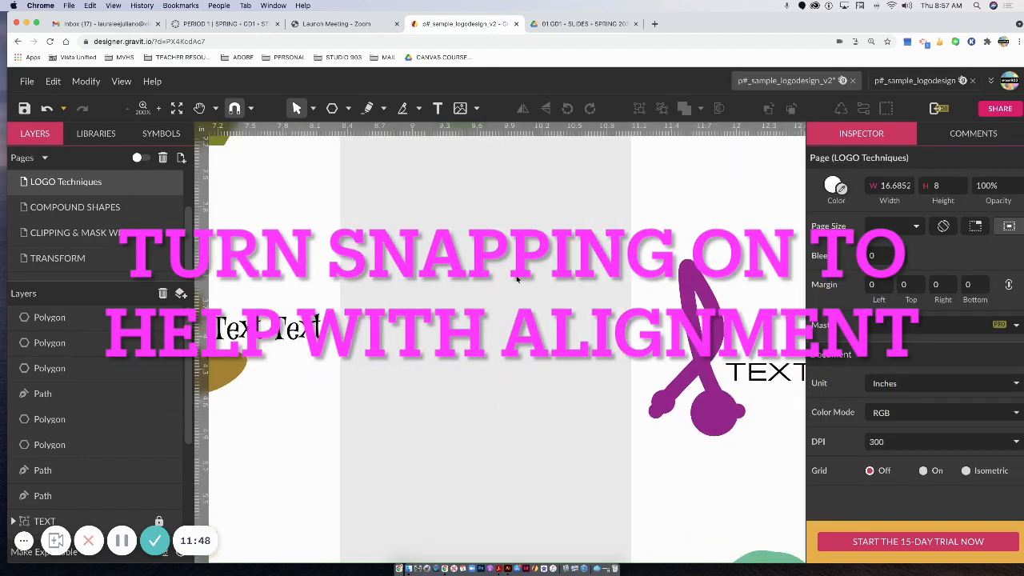
key("super+plus")
key("space")
left_click_drag(501, 333, 644, 560)
left_click(552, 276)
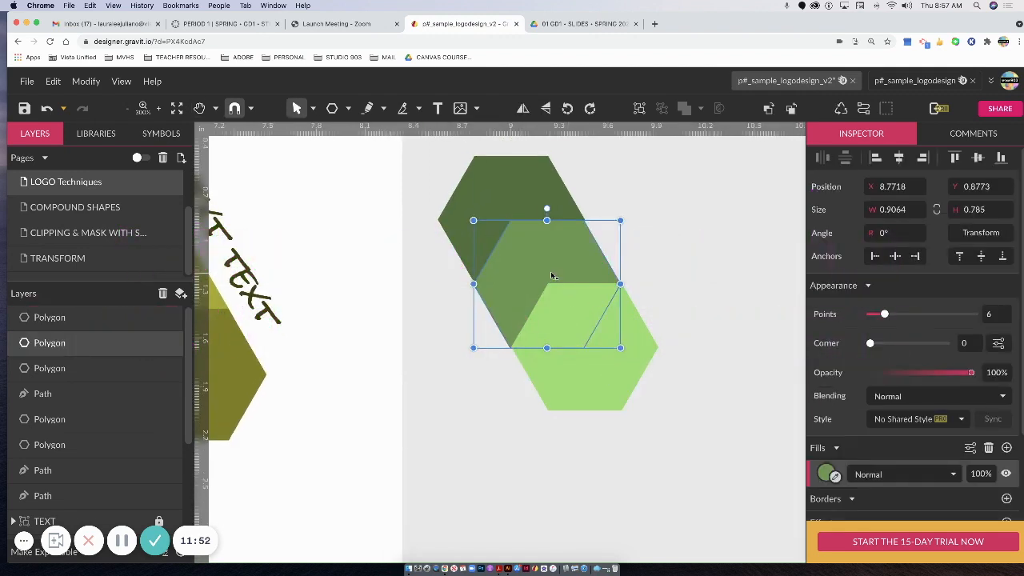
left_click(623, 350)
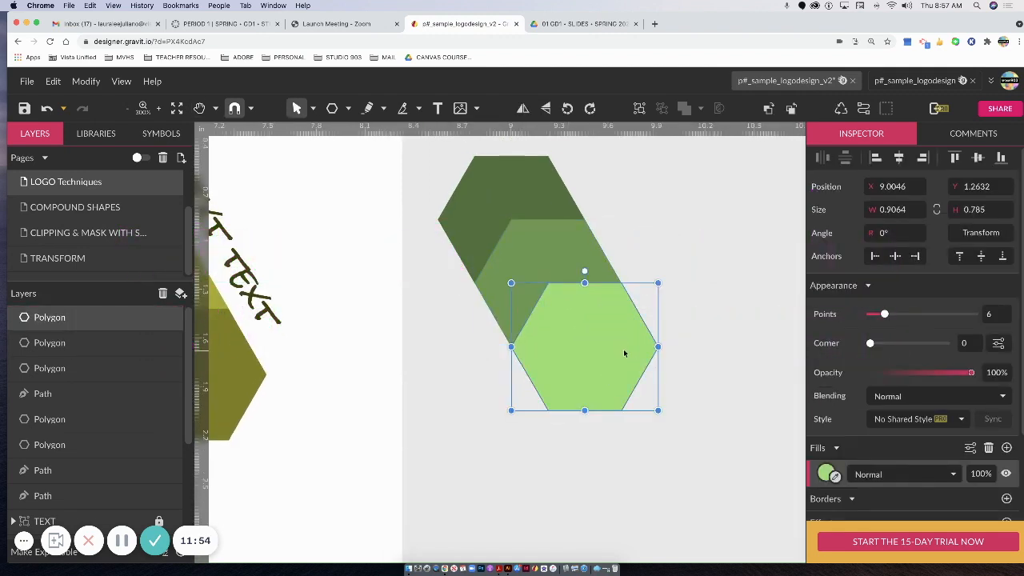
left_click(690, 371)
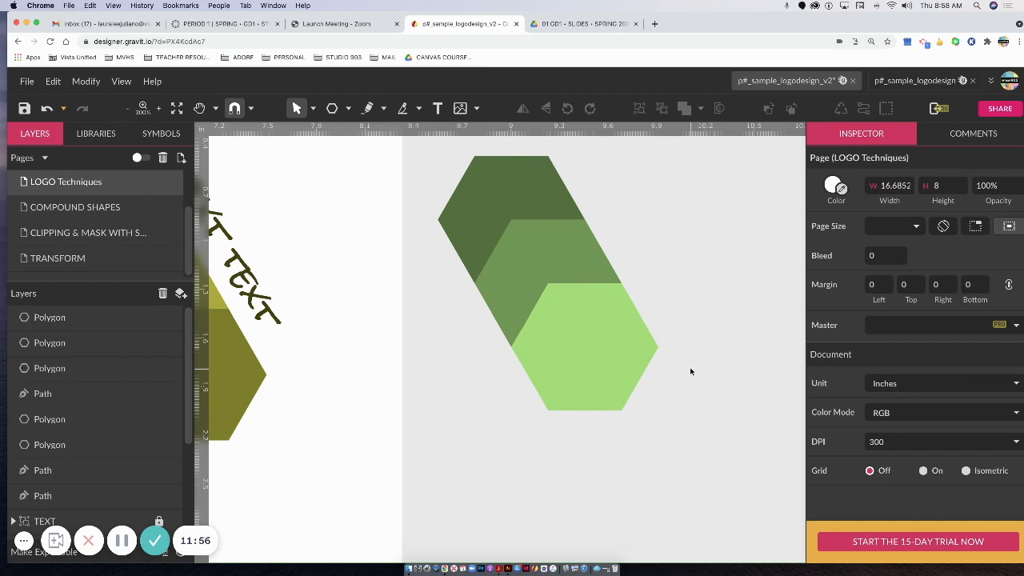
key("super+minus")
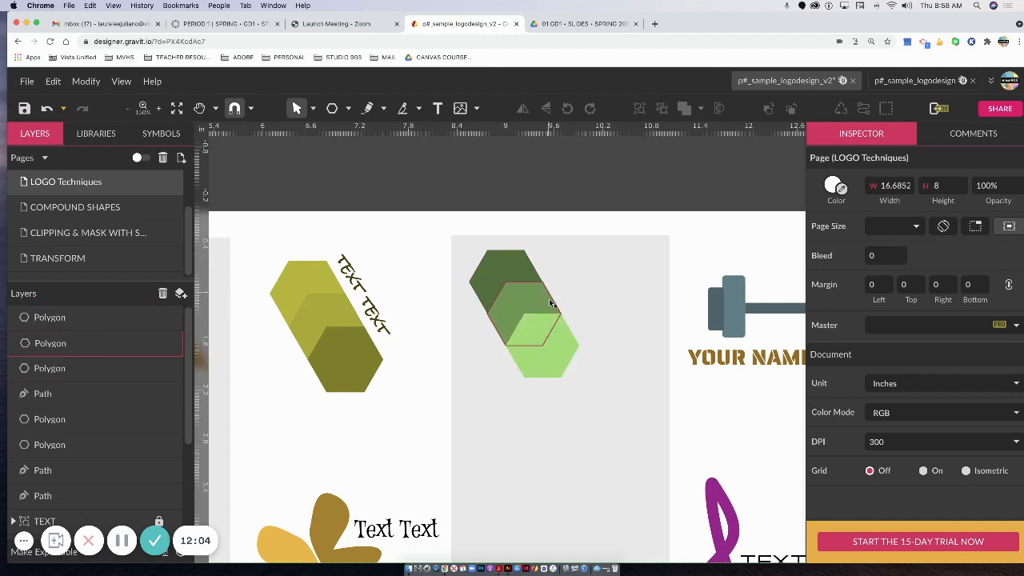
Draw an upright rectangle about 0.23 in wide and 0.53 in high in the blank column beside the dumbbell logo.
key("space")
left_click_drag(646, 410, 140, 329)
left_click_drag(228, 361, 252, 370)
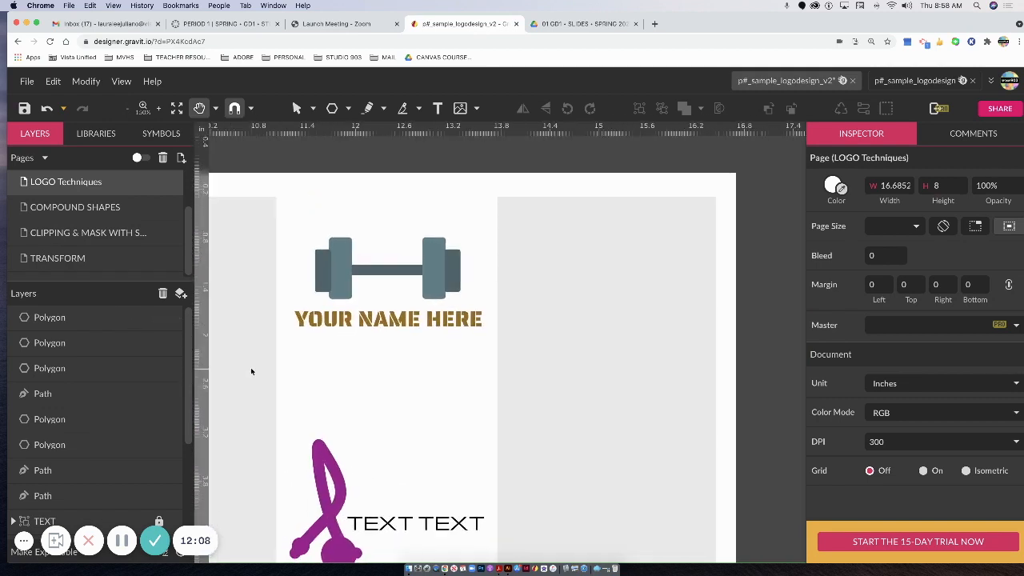
left_click(349, 108)
left_click(370, 154)
left_click(528, 240)
left_click_drag(528, 244, 548, 288)
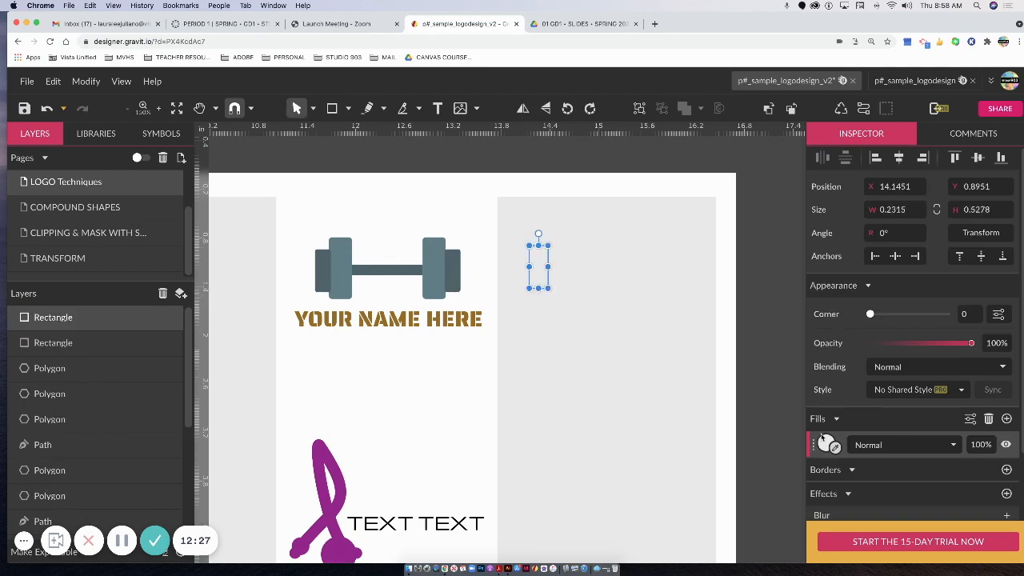
Fill the small rectangle with blue-grey #607D8B and set its corner rounding to 0.06.
left_click(825, 445)
left_click(934, 419)
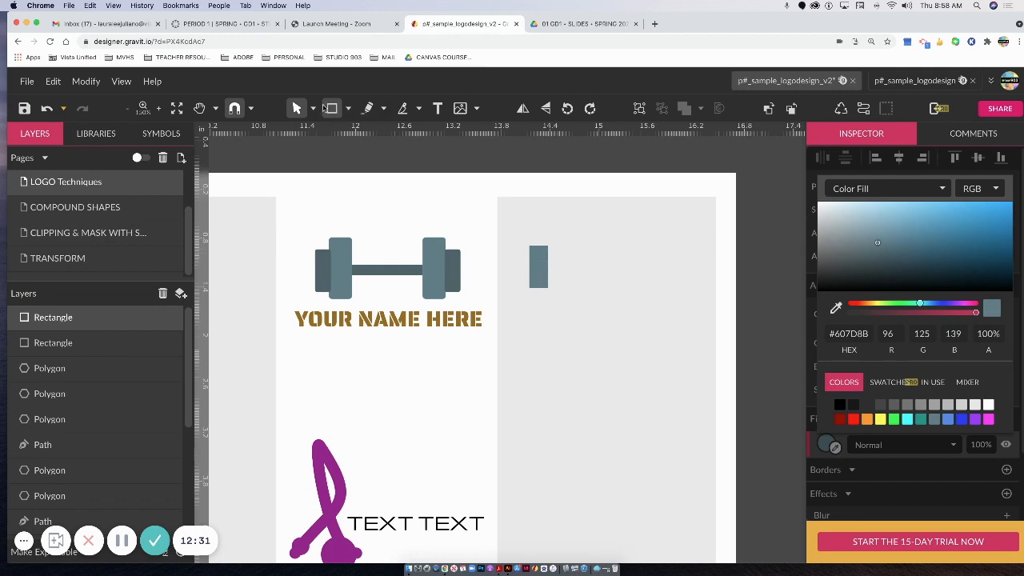
left_click(538, 266)
left_click(872, 316)
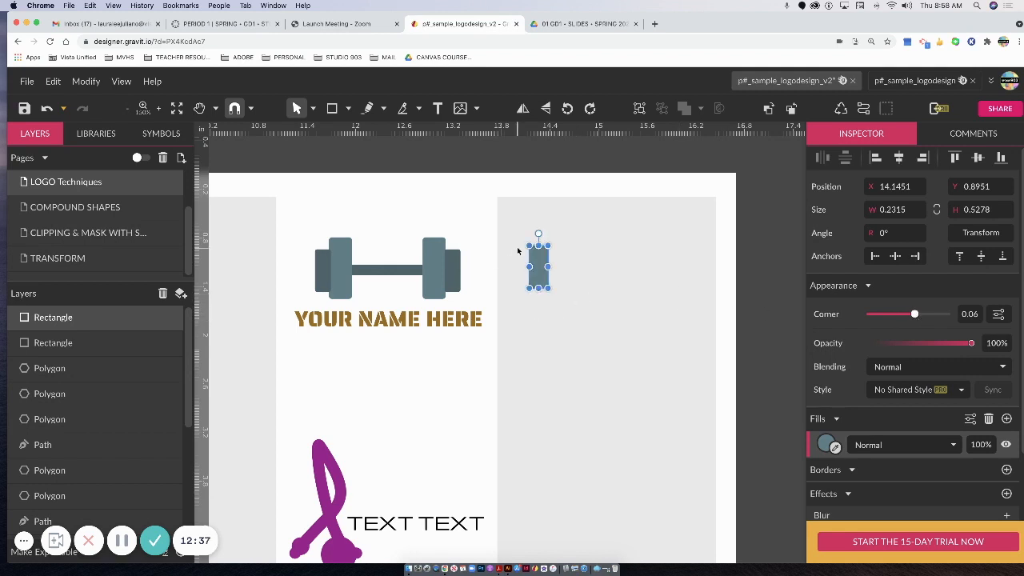
Duplicate the rounded rectangle overlapping the first, enlarge it to about 0.26 by 0.82 in, and fill it with a darker blue-grey.
left_click_drag(536, 263, 559, 266)
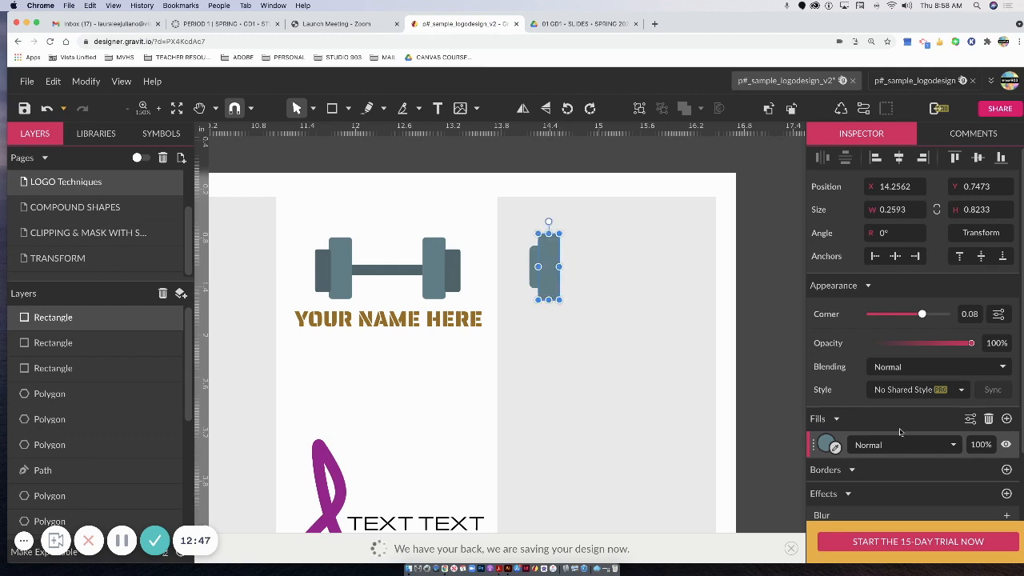
left_click(830, 444)
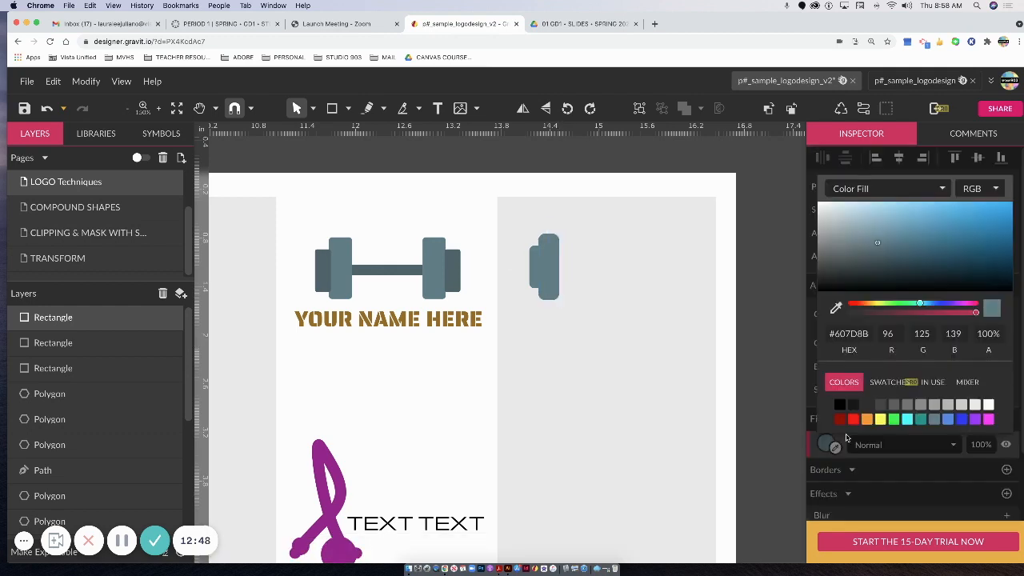
left_click(878, 262)
left_click(697, 283)
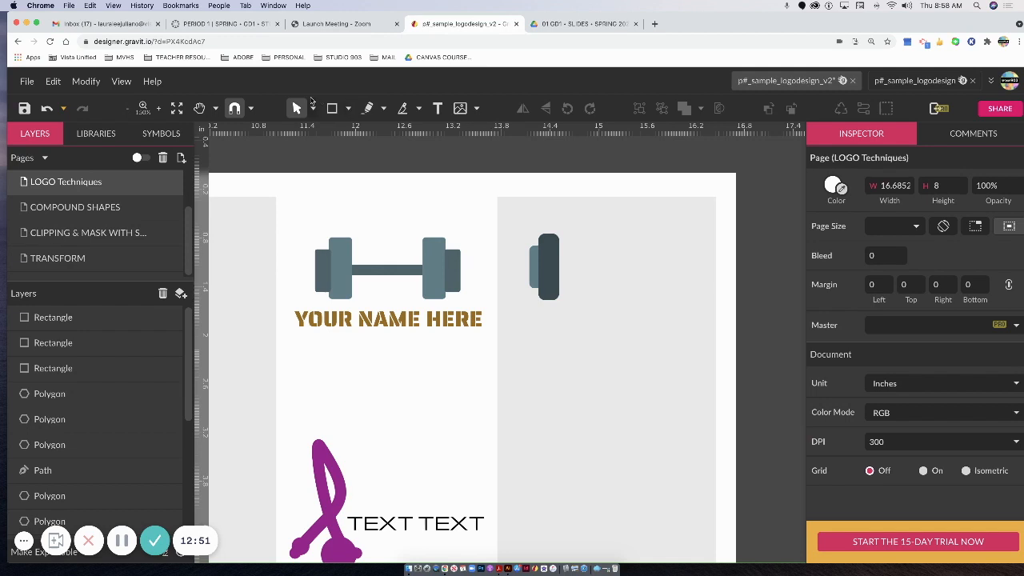
Draw a thin bar about 1.05 in long and 0.10 in high from the large plate's inner edge and fill it with dark grey.
left_click(331, 108)
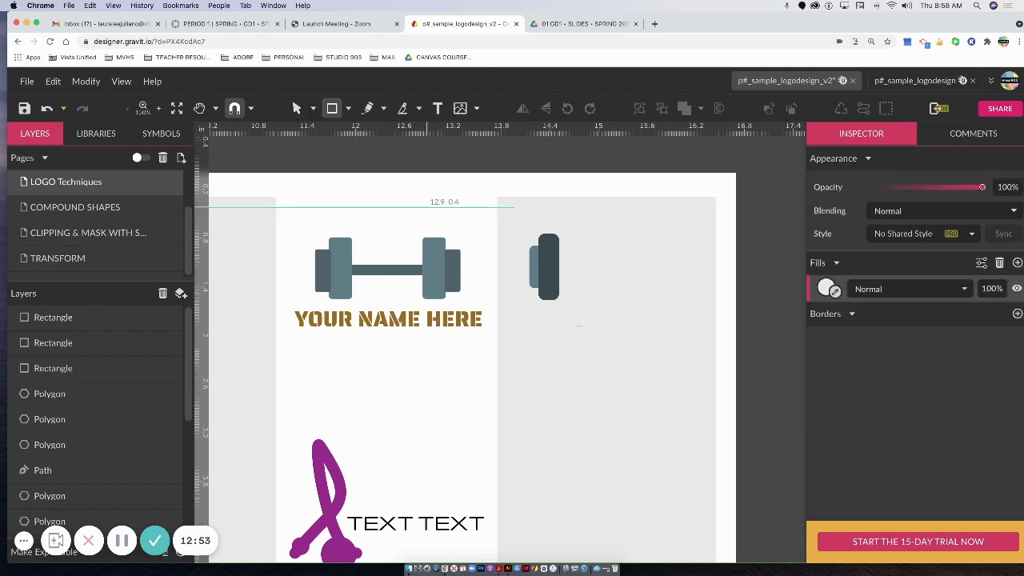
left_click_drag(559, 263, 646, 274)
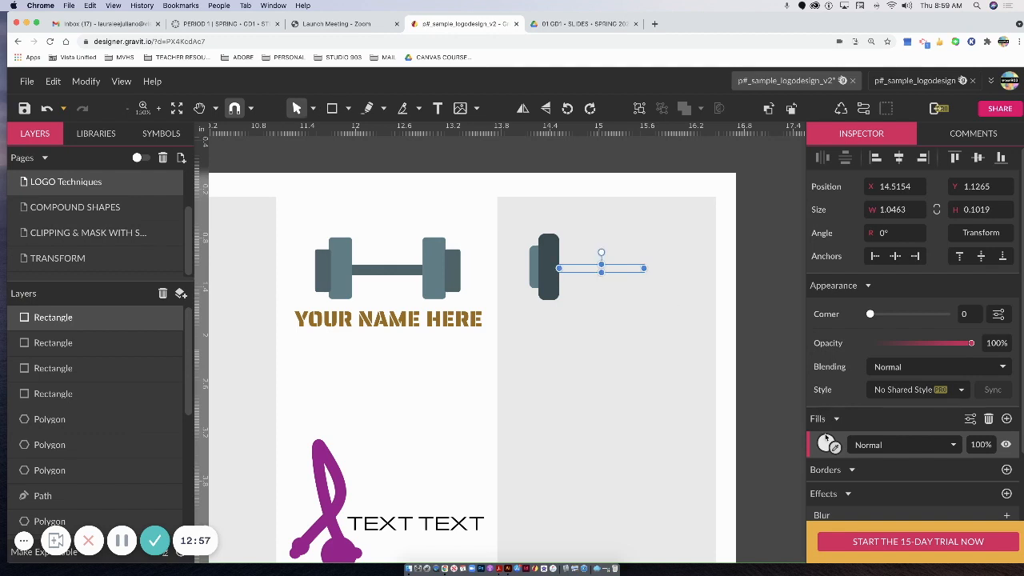
left_click(828, 442)
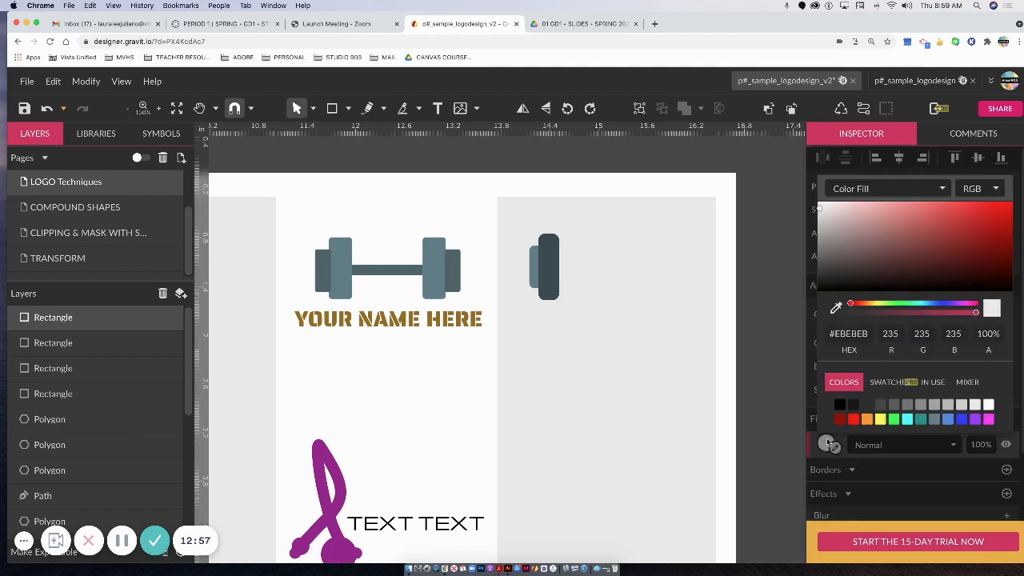
left_click(866, 407)
Duplicate the large and small plates at the bar's opposite end, with the small one outermost, to complete the dumbbell.
left_click(554, 248)
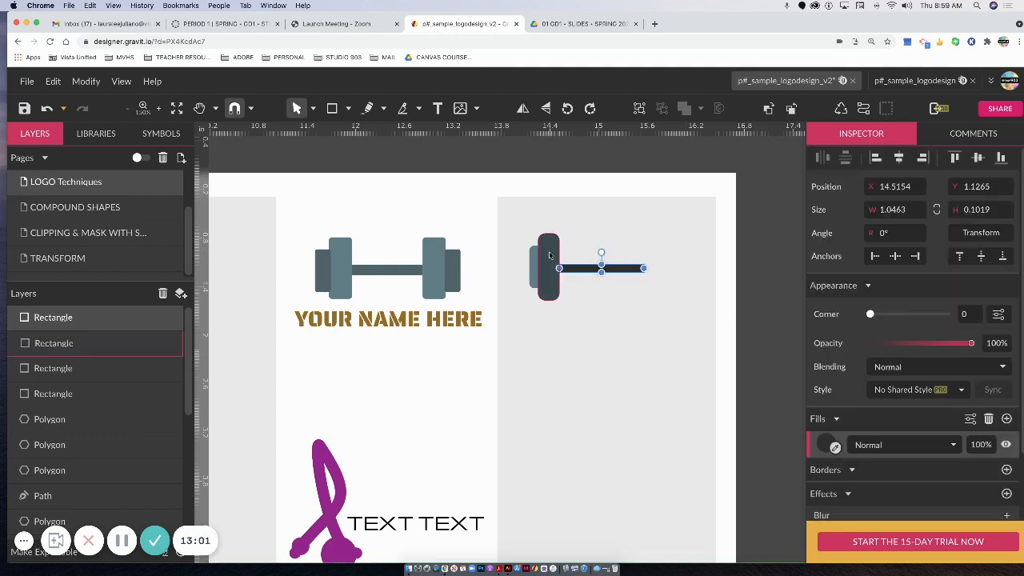
left_click_drag(550, 266, 550, 267)
left_click_drag(631, 275, 657, 274)
left_click(534, 270)
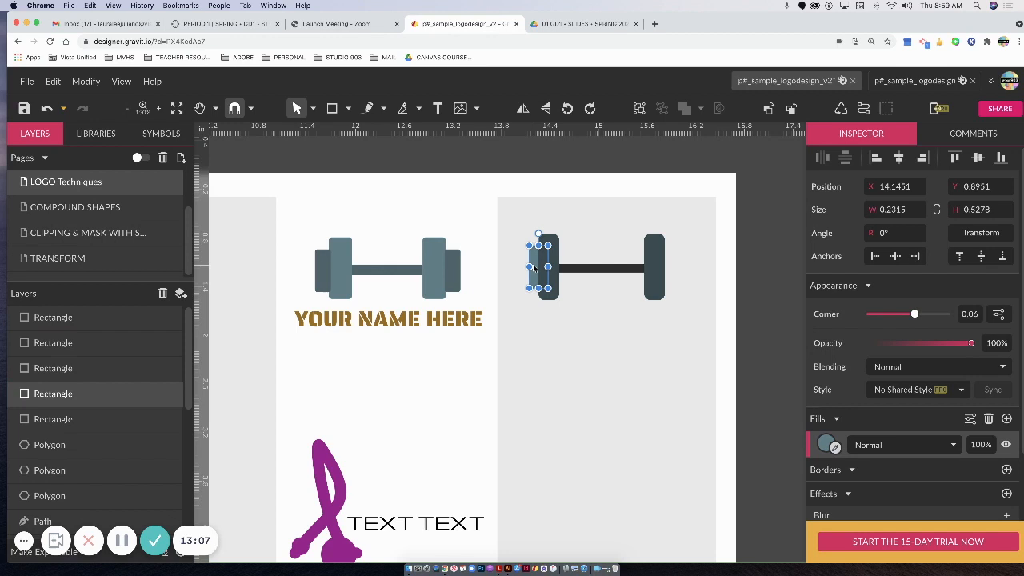
left_click_drag(604, 272, 673, 278)
left_click(722, 299)
left_click(714, 295)
left_click(713, 298)
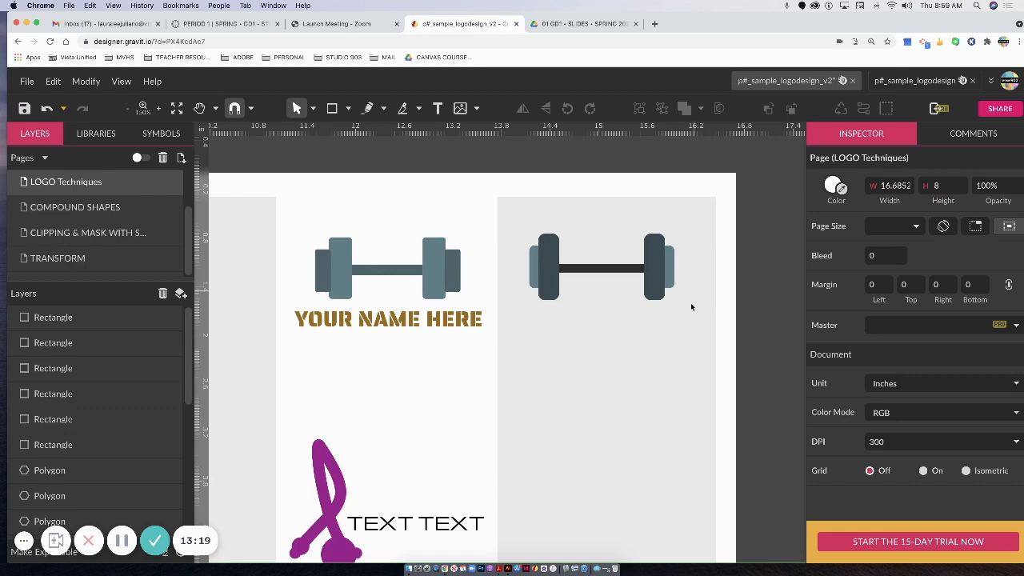
Draw a closed, rounded stone shape with the Pen tool in the empty grey column beside the stacked-stones sample.
left_click_drag(367, 469, 965, 431)
left_click_drag(562, 451, 822, 247)
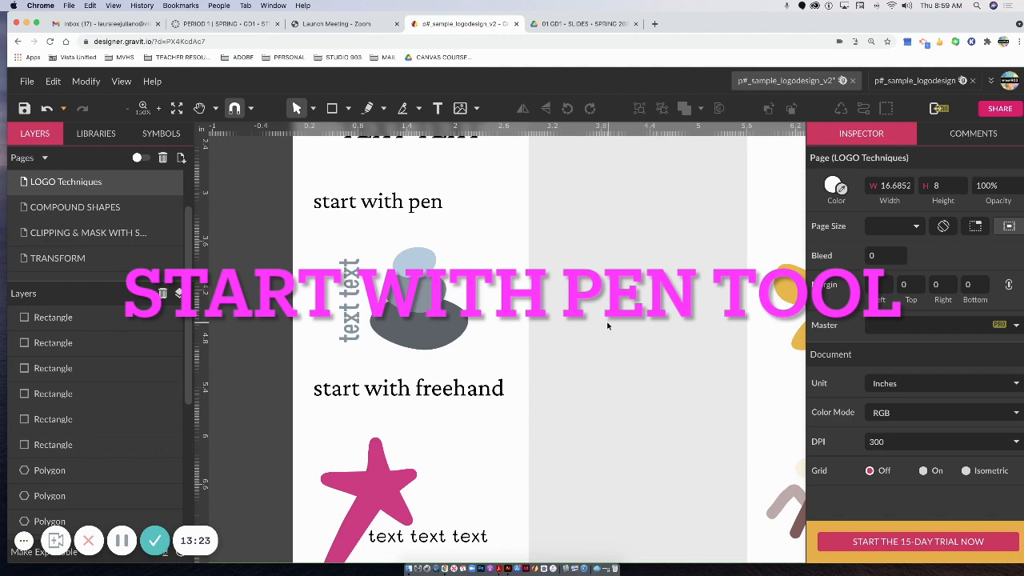
left_click_drag(619, 326, 536, 317)
key("v")
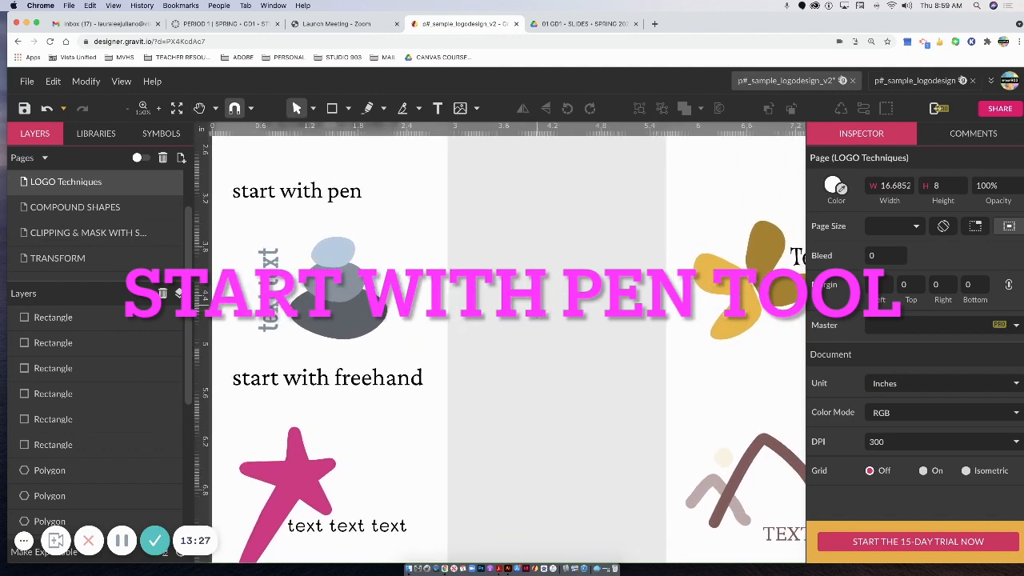
left_click(383, 108)
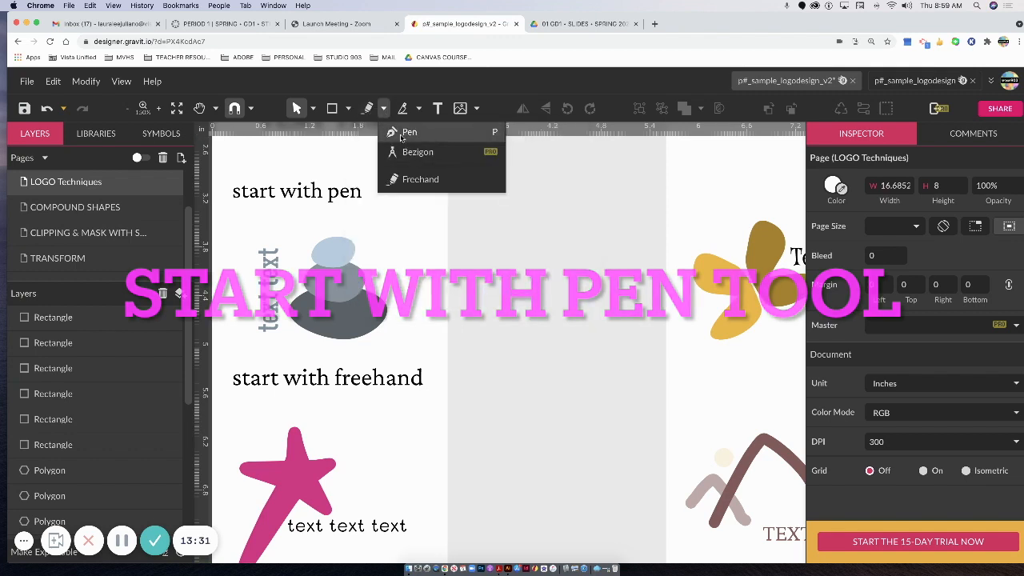
left_click(406, 131)
scroll(470, 249, "up", 1)
left_click_drag(593, 307, 500, 324)
left_click_drag(554, 365, 580, 364)
left_click_drag(633, 337, 628, 310)
left_click(596, 311)
Fill the drawn stone with blue-grey #607D8B and remove its border.
scroll(596, 320, "right", 1)
left_click(828, 476)
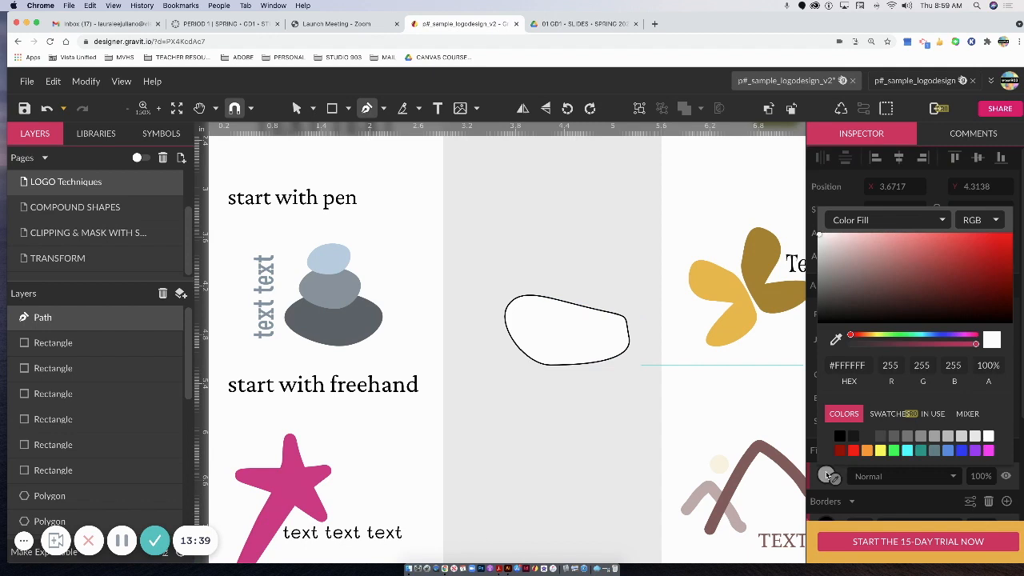
left_click(933, 452)
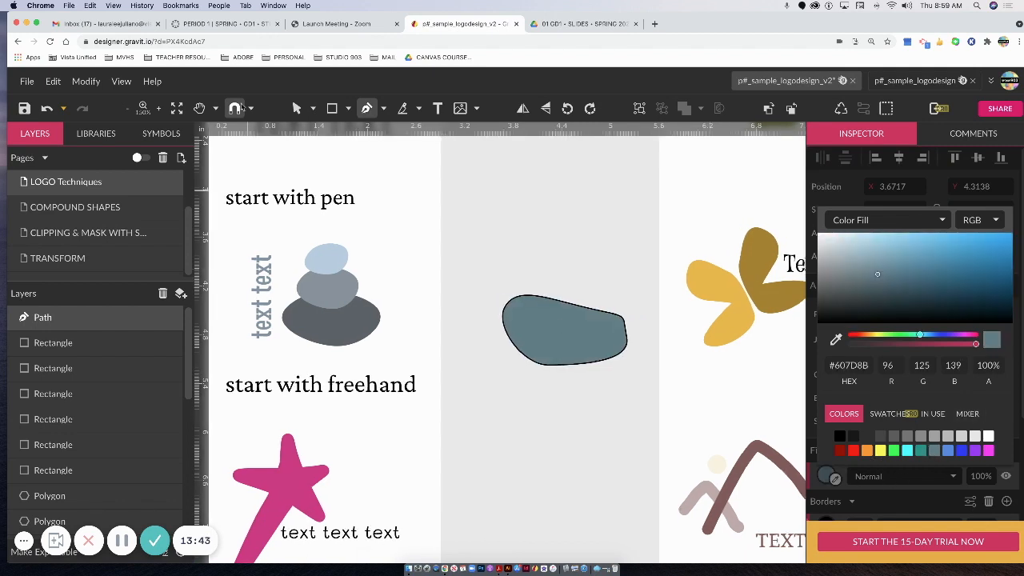
scroll(552, 320, "up", 1)
left_click(296, 109)
scroll(960, 416, "down", 5)
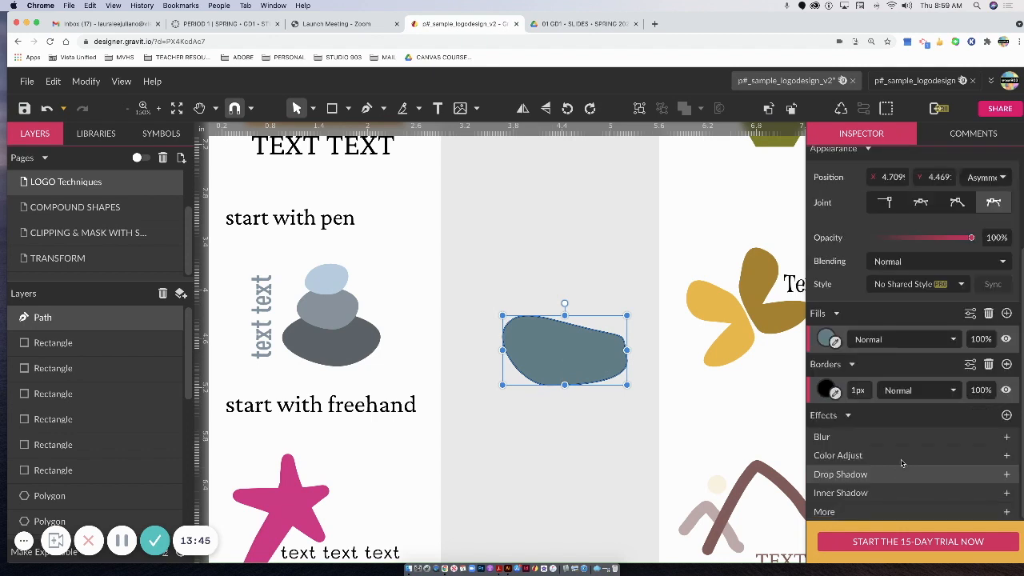
left_click(989, 365)
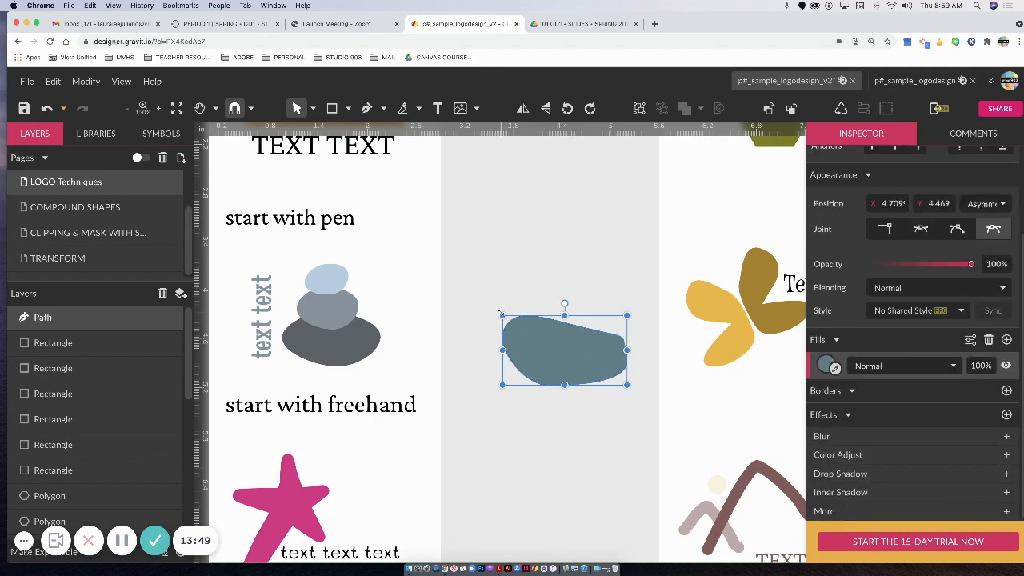
Rotate the stone about 15° and place a smaller duplicate overlapping its upper part.
left_click_drag(498, 310, 566, 314)
left_click_drag(605, 264, 557, 294)
left_click_drag(541, 331, 551, 324)
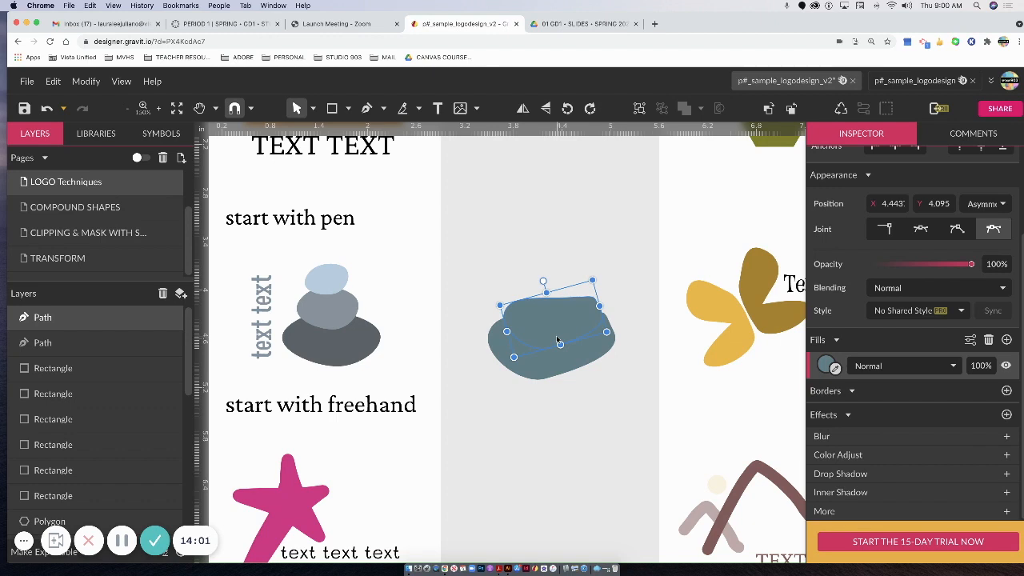
left_click_drag(559, 318, 559, 317)
Reshape the upper stone with the Subselect tool, raising its upper, left and lower anchor points for a flatter outline.
left_click(314, 109)
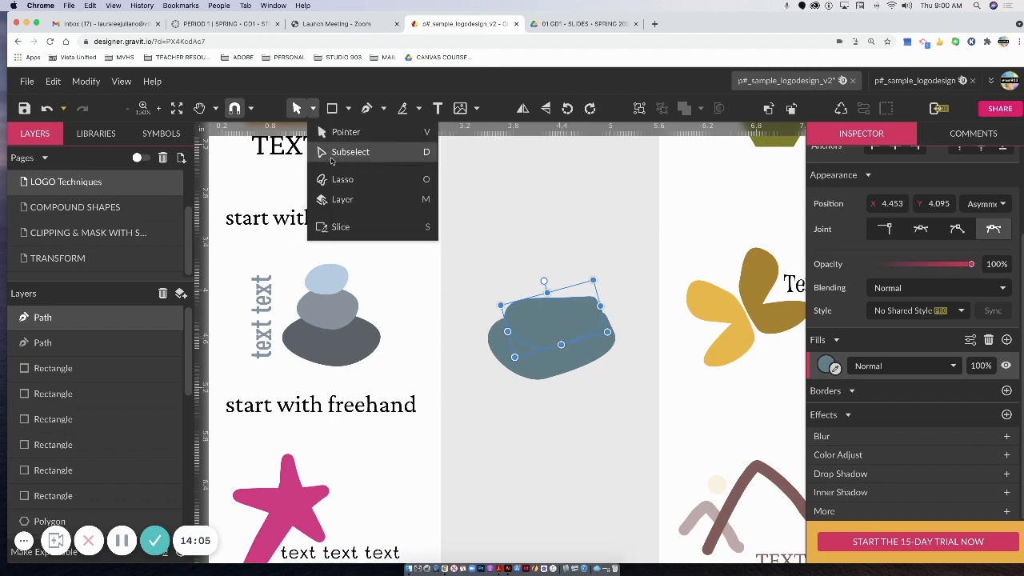
left_click(331, 153)
left_click_drag(565, 300, 548, 288)
left_click_drag(506, 316, 497, 307)
left_click_drag(549, 350, 552, 331)
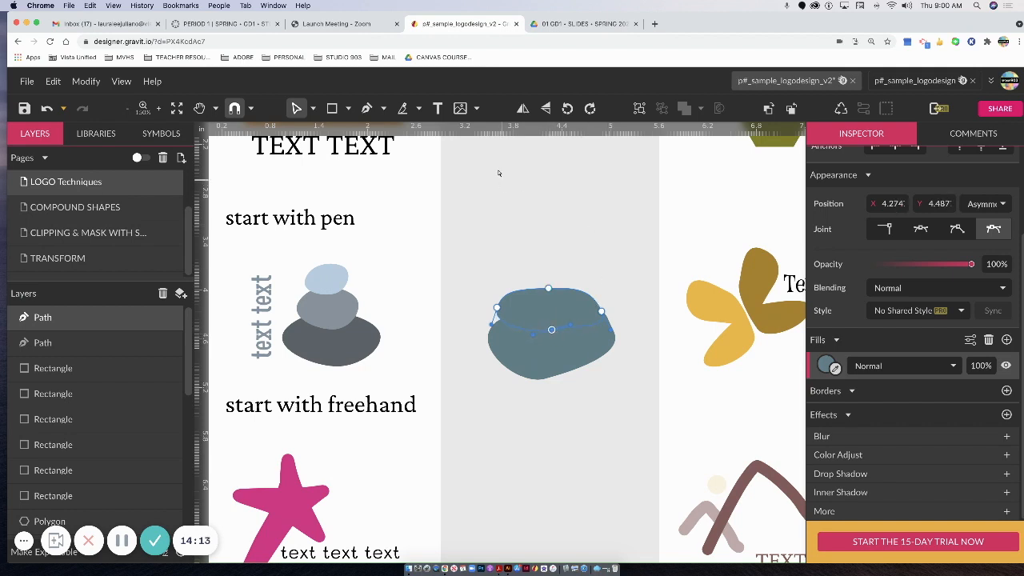
left_click(296, 108)
left_click(313, 108)
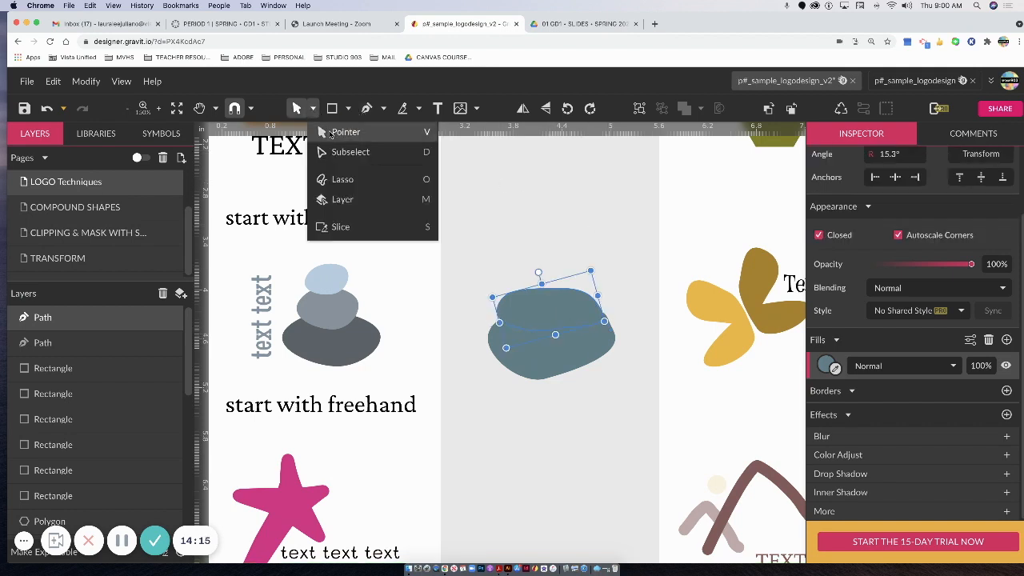
left_click(330, 133)
Fill the upper stone with lighter grey #8C969B.
left_click(828, 366)
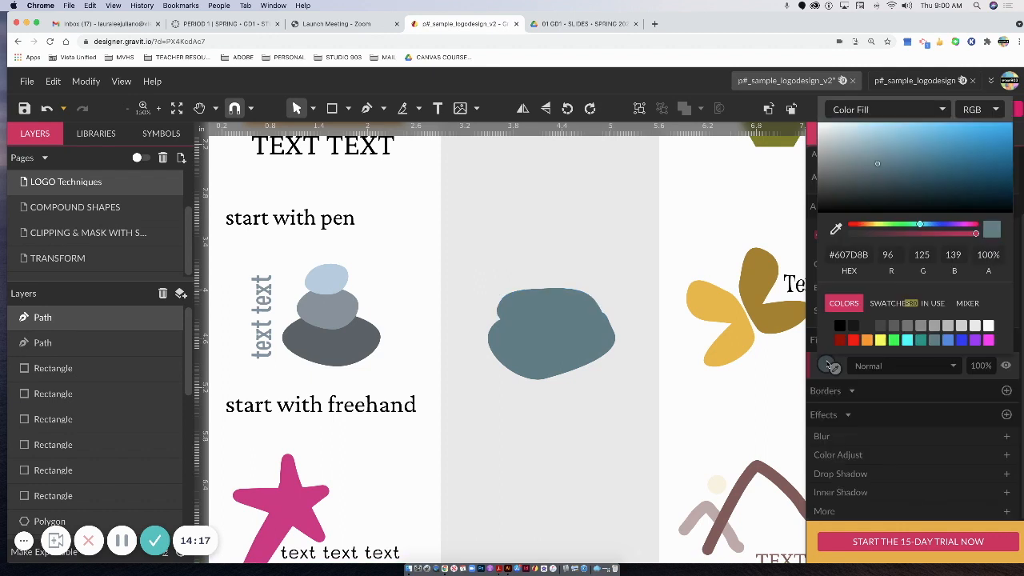
left_click_drag(879, 168, 837, 160)
left_click(649, 301)
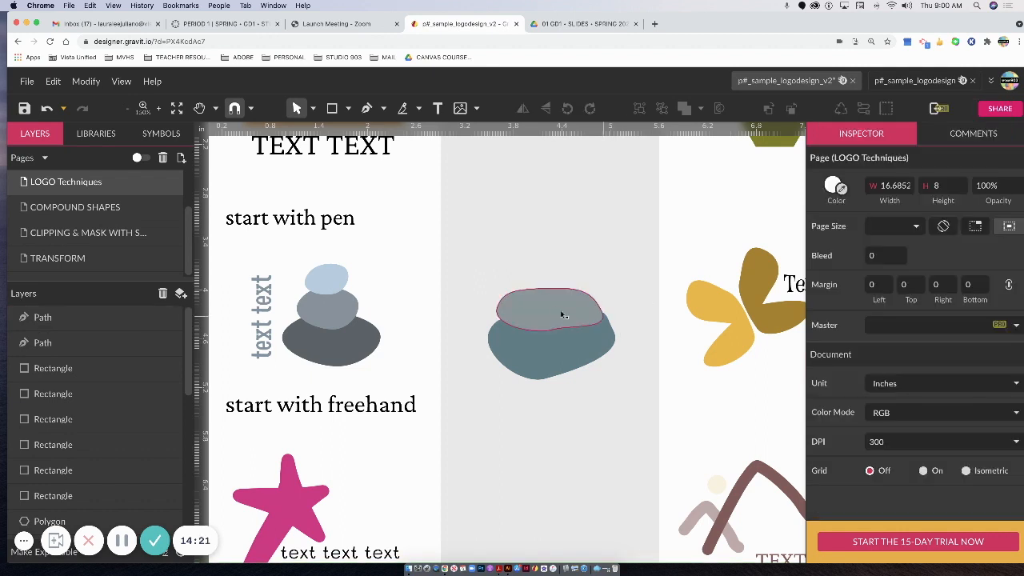
Duplicate the grey stone above itself and move its anchor points inward to make it about 0.87 in wide.
left_click(557, 311)
left_click_drag(555, 308, 562, 275)
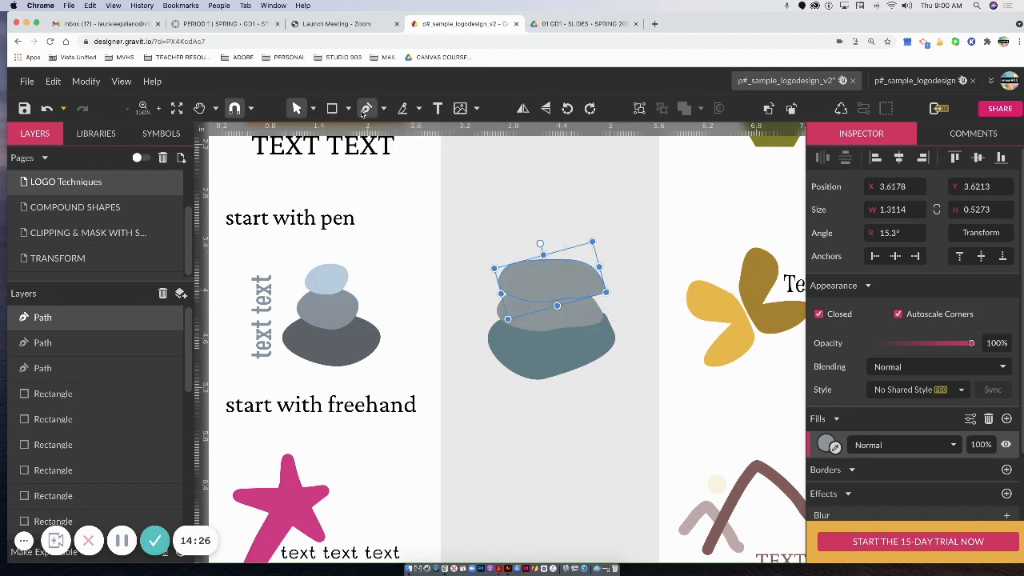
left_click(313, 108)
left_click(335, 153)
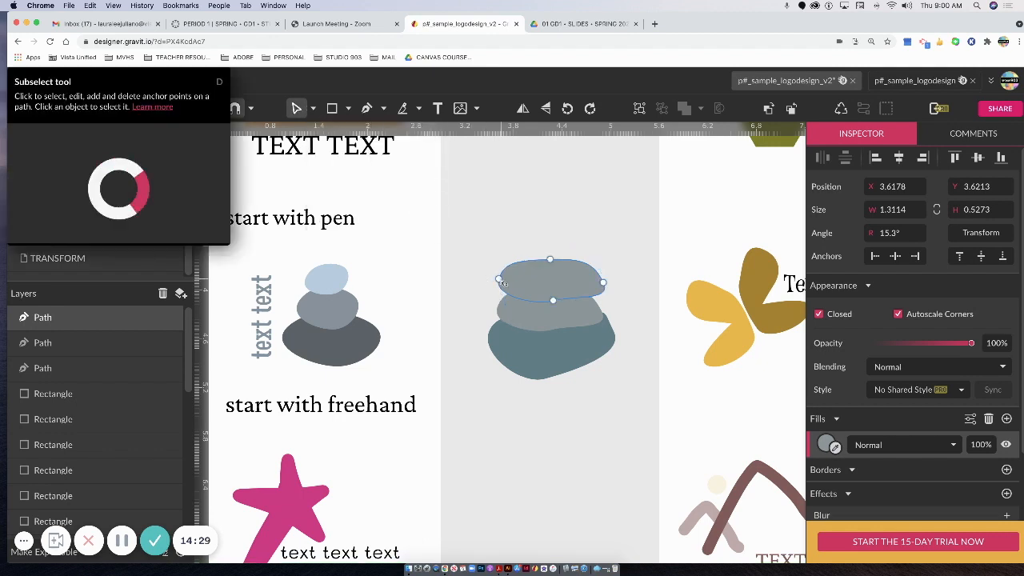
left_click_drag(497, 279, 524, 279)
left_click_drag(603, 282, 529, 280)
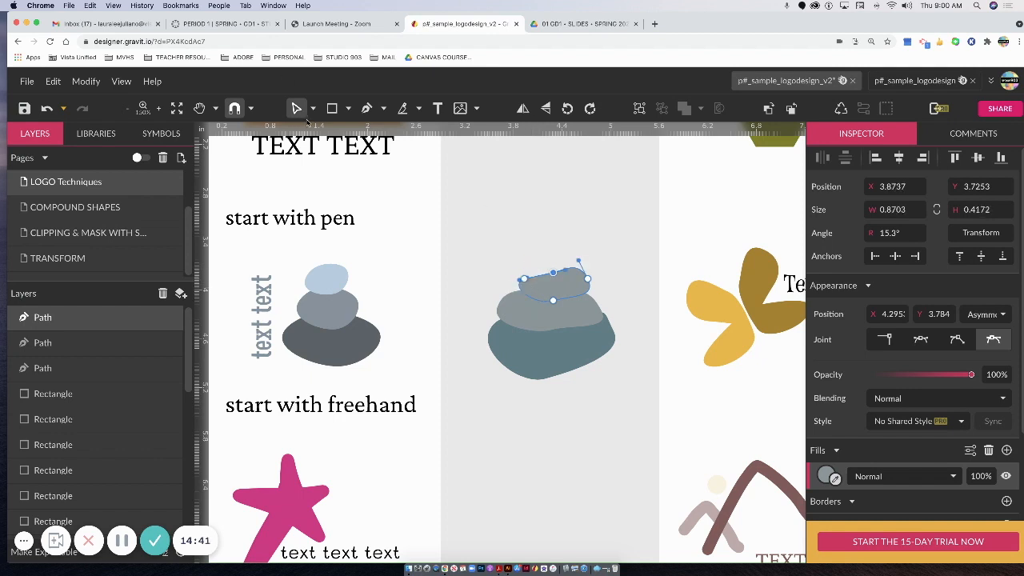
Fill the smallest stone on top with light grey #BBC6CC.
left_click(826, 476)
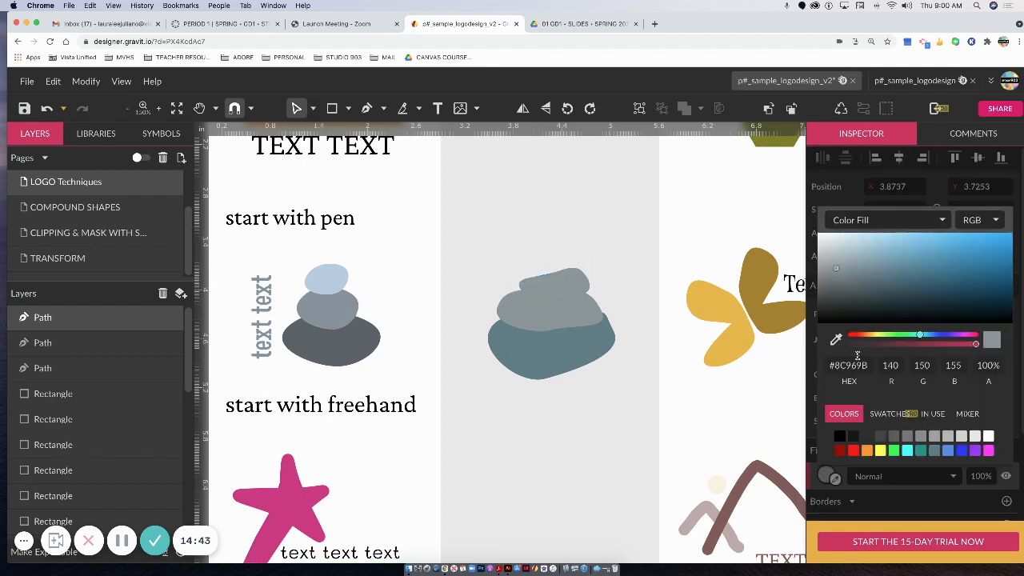
left_click_drag(832, 240, 834, 253)
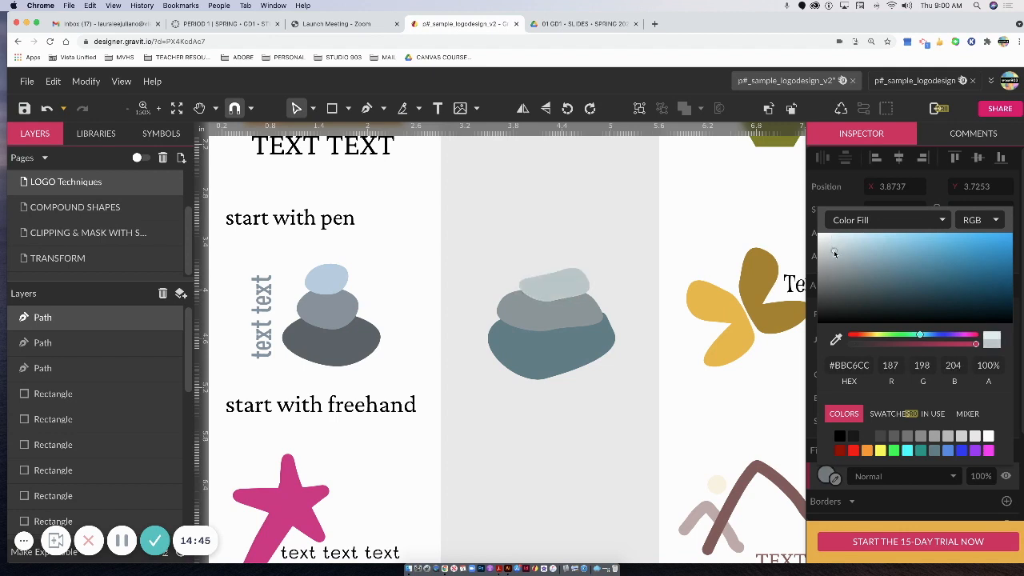
left_click(316, 108)
left_click(349, 148)
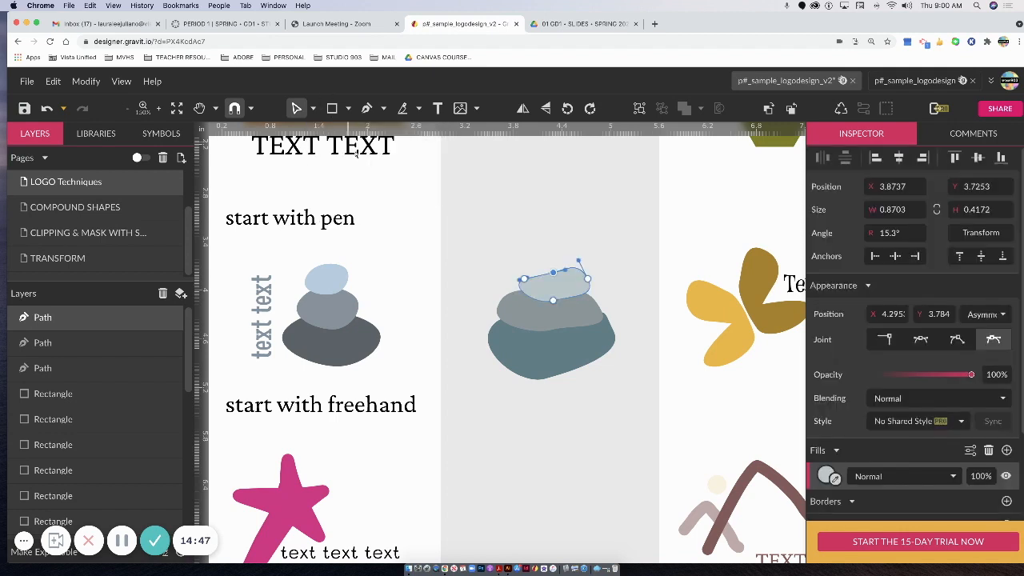
left_click(554, 274)
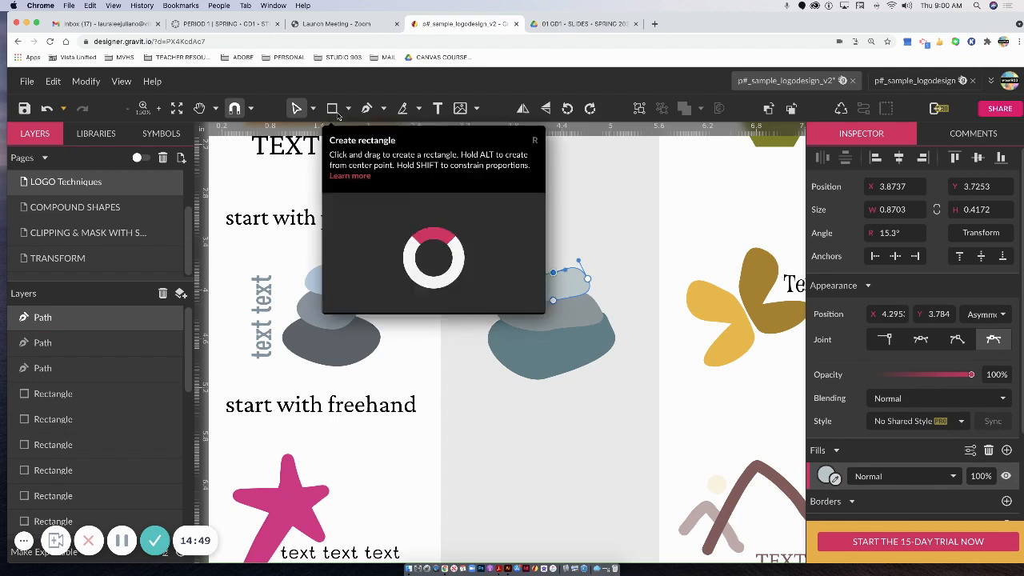
left_click(312, 108)
left_click(326, 134)
left_click(526, 216)
Reposition the three stones and rotate the bottom one to nearly level so they form a balanced stack.
left_click_drag(549, 285, 539, 271)
left_click_drag(544, 316, 538, 301)
left_click_drag(552, 348, 554, 336)
left_click_drag(602, 273, 611, 286)
left_click_drag(560, 318, 545, 332)
mouse_move(544, 266)
left_mouse_down()
mouse_move(505, 258)
mouse_move(542, 247)
left_mouse_up()
left_click(644, 269)
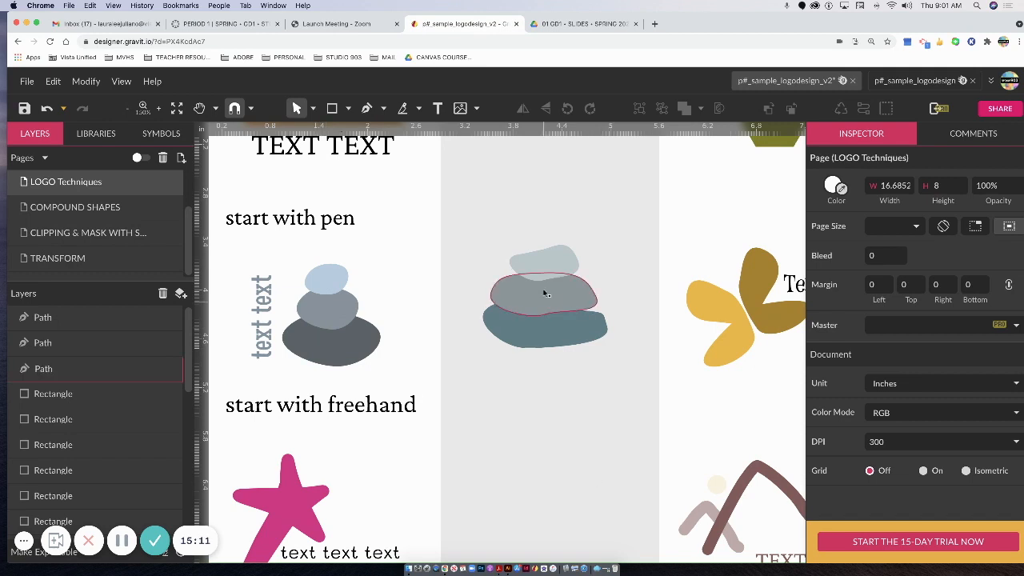
Draw a closed two-lobed wing about 1.10 by 1.79 in with the Pen tool in the grey column beside the butterfly sample.
key("space")
left_click_drag(592, 363, 461, 322)
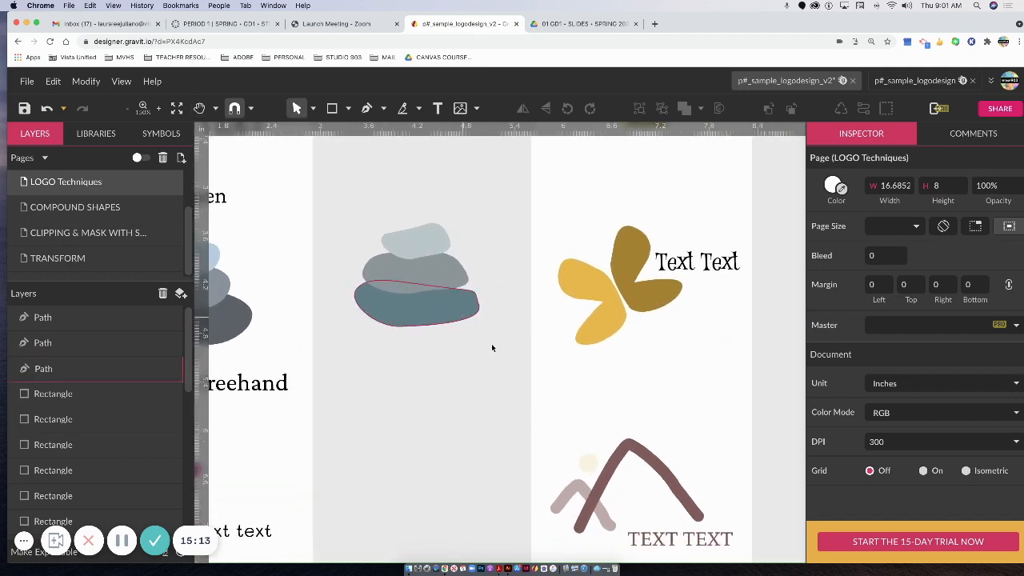
left_click_drag(732, 336, 469, 355)
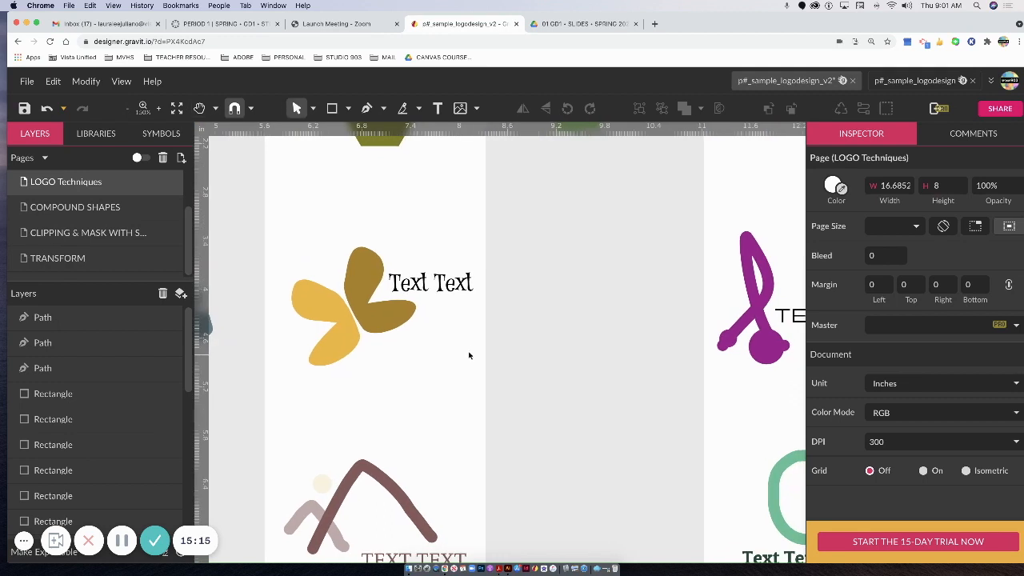
left_click(366, 108)
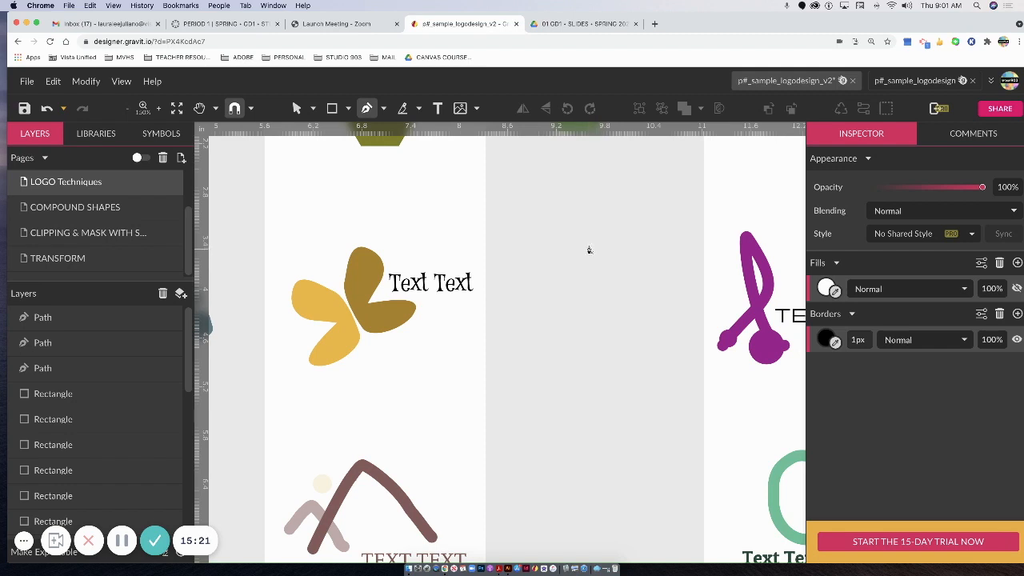
left_click(588, 244)
left_click_drag(628, 201, 646, 208)
left_click(638, 252)
left_click_drag(637, 255, 685, 314)
left_click(617, 272)
left_click_drag(649, 342, 627, 332)
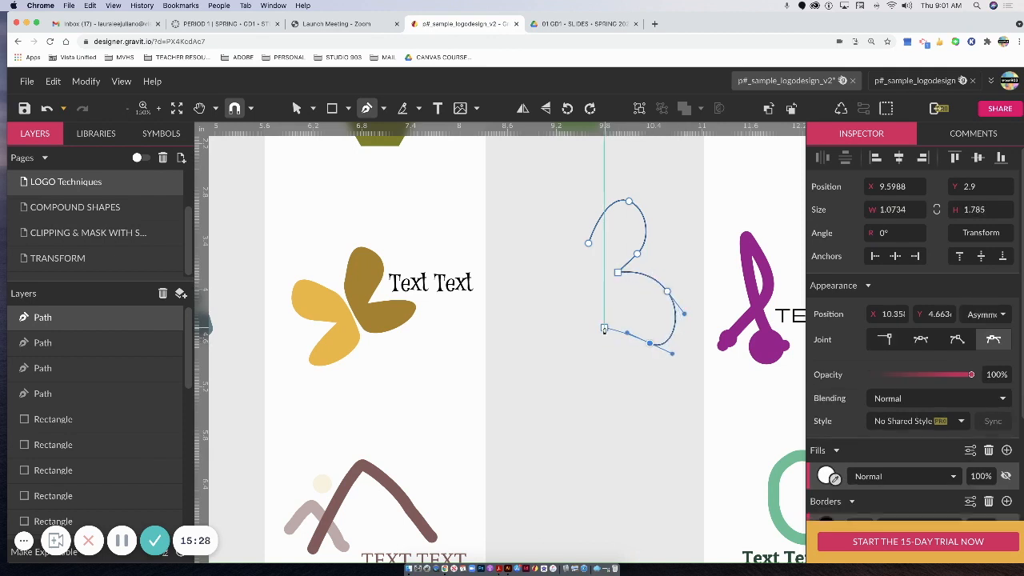
left_click(604, 327)
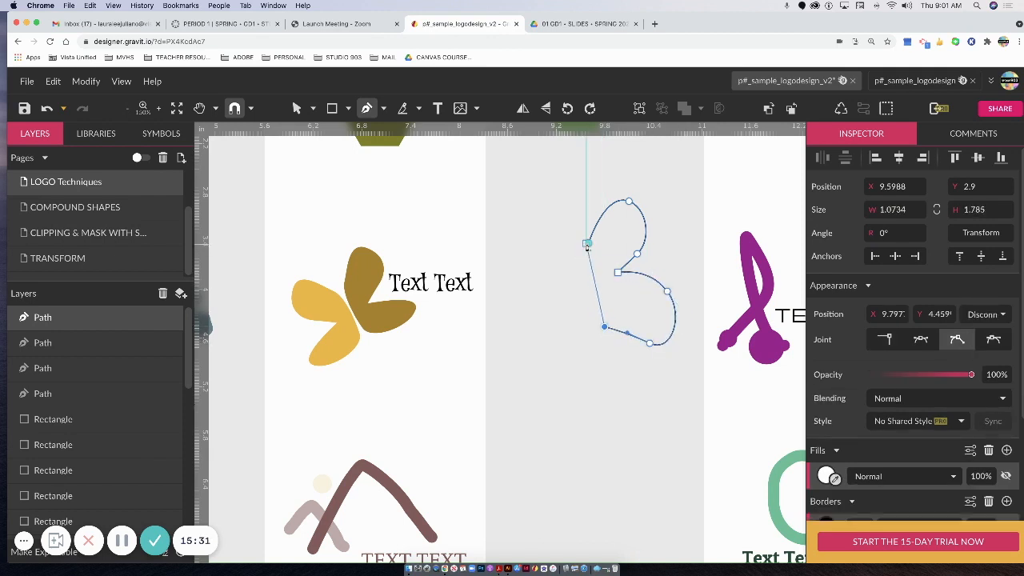
left_click(588, 242)
Fill the wing with orange #FF9900 and remove its border.
scroll(656, 518, "down", 1)
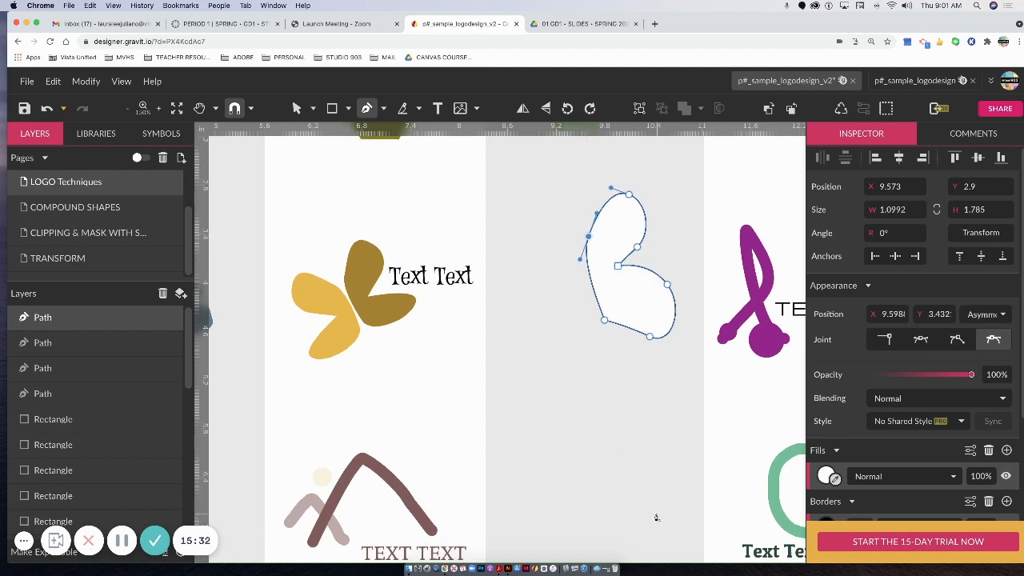
left_click(826, 479)
left_click(868, 453)
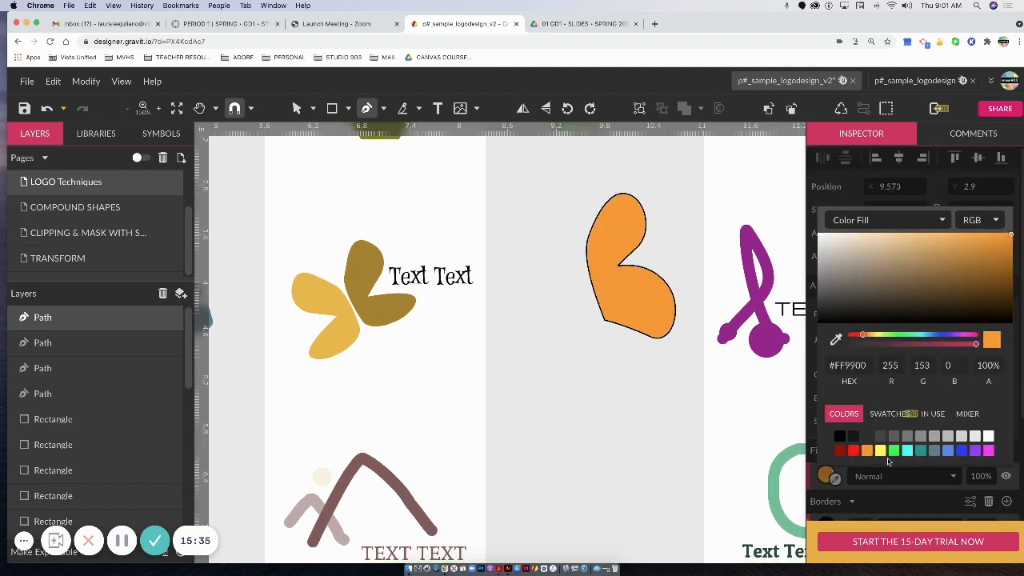
scroll(542, 183, "right", 2)
left_click(297, 108)
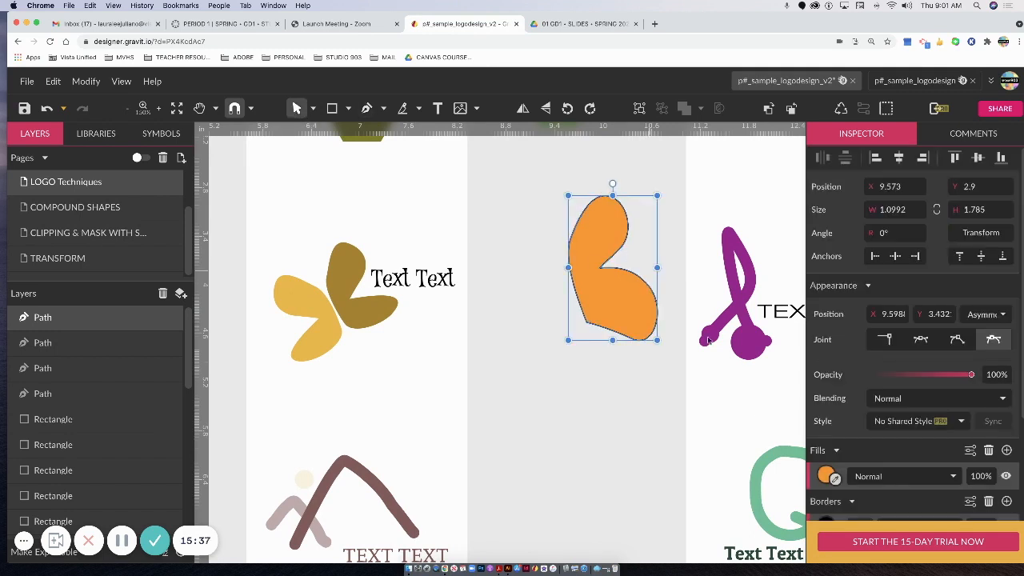
scroll(956, 456, "down", 3)
left_click(988, 408)
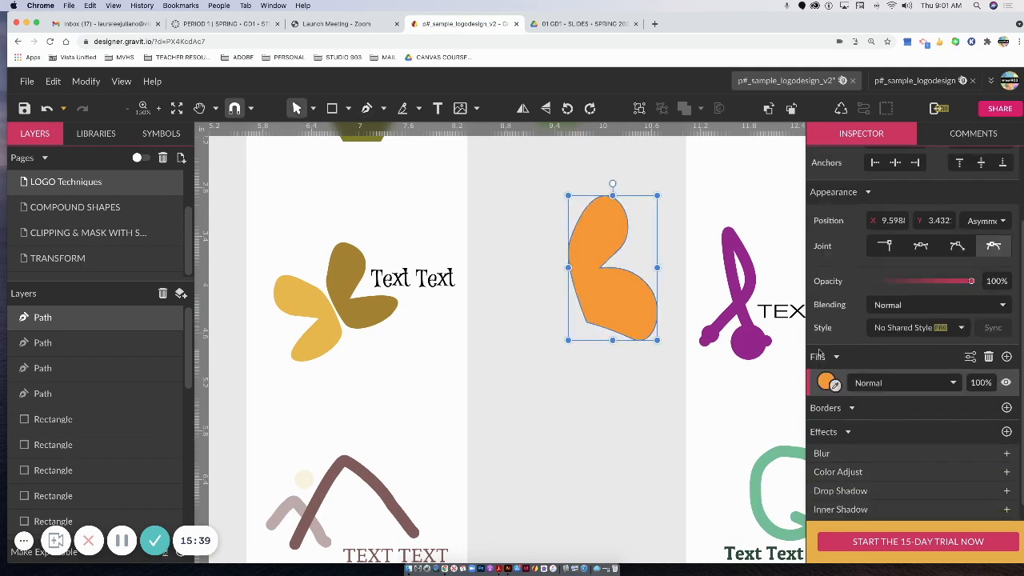
Change the wing's fill to a golden yellow like the sample butterfly's lighter wing.
left_click(829, 380)
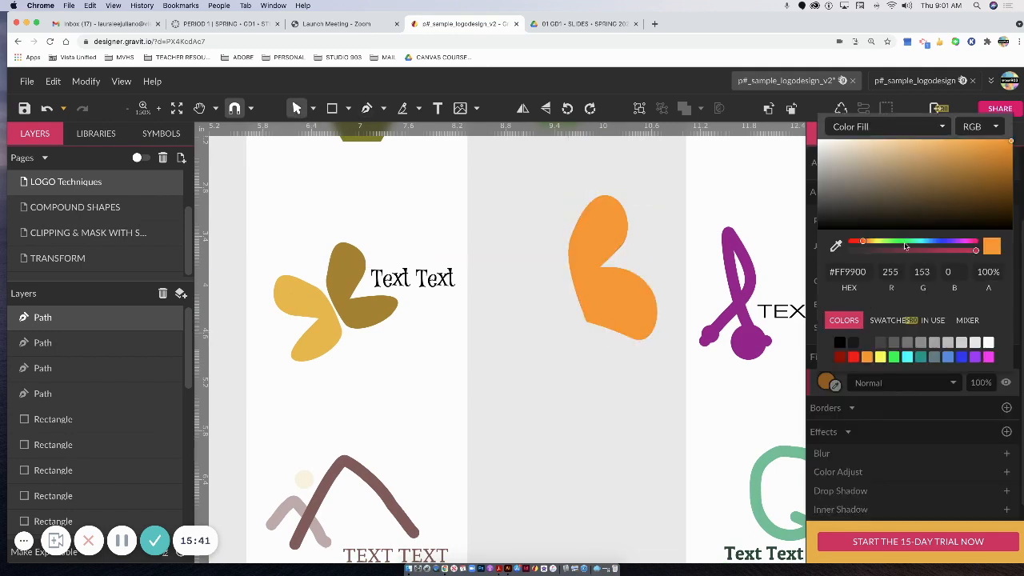
left_click(866, 241)
left_click(926, 182)
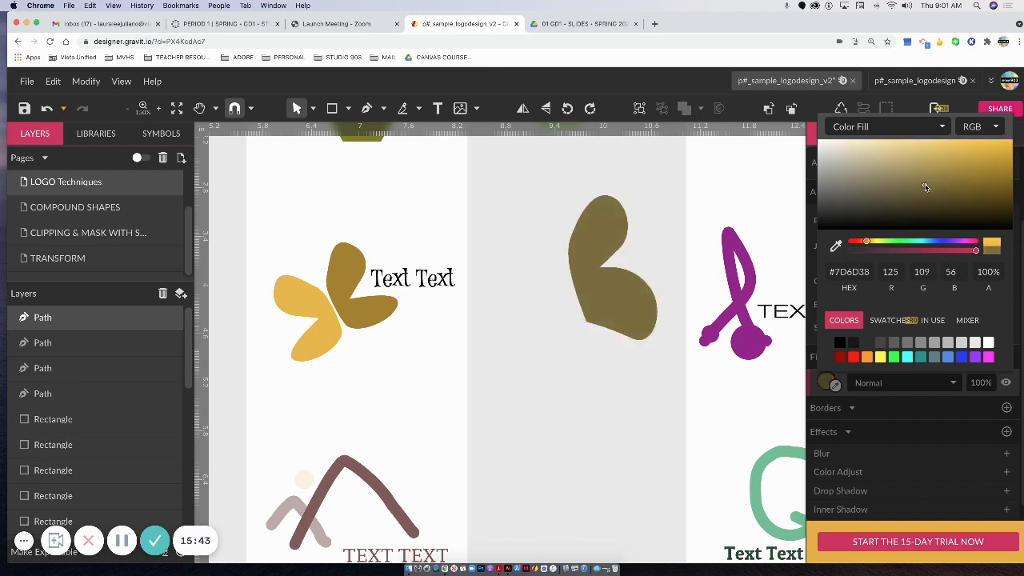
left_click_drag(926, 182, 976, 150)
left_click(618, 272)
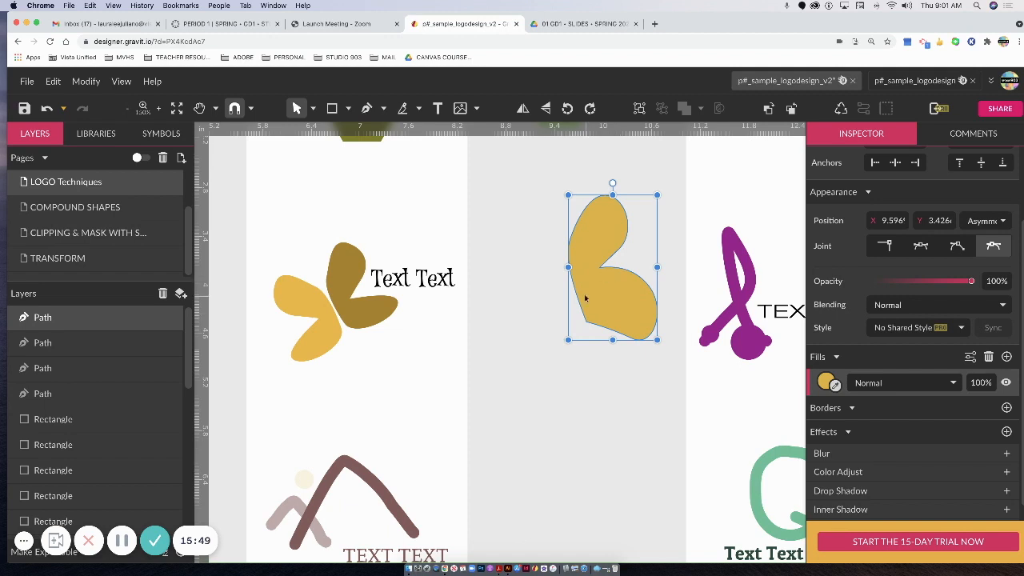
Duplicate the golden yellow wing and flip the copy horizontally to make the butterfly's second wing.
left_click_drag(584, 298, 562, 316)
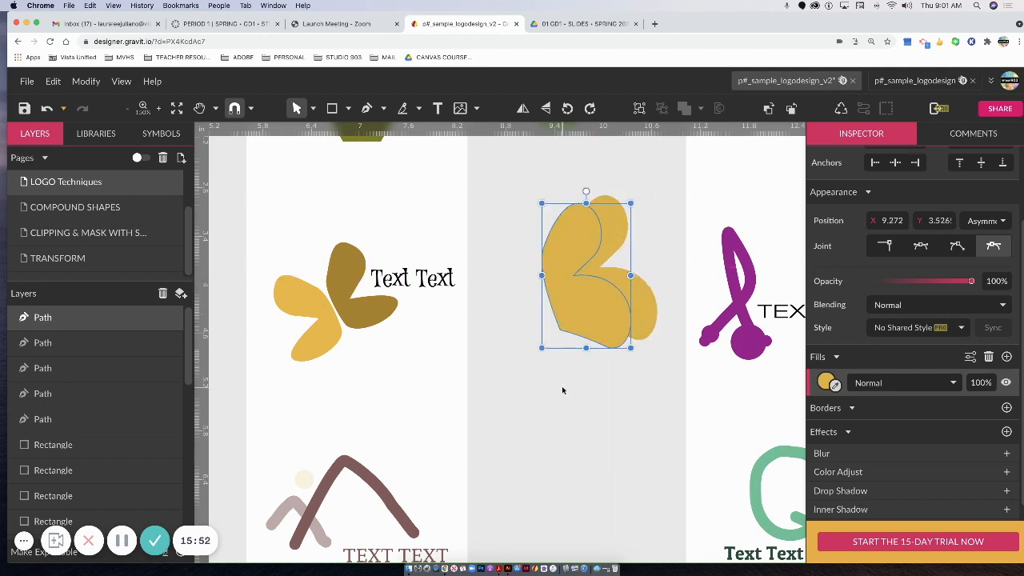
right_click(572, 302)
mouse_move(632, 222)
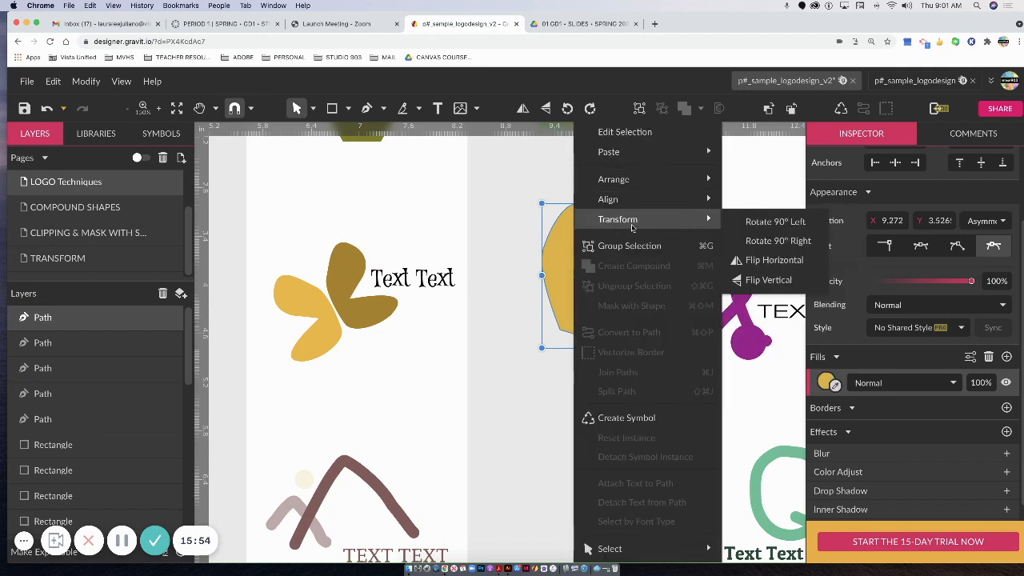
left_click(755, 260)
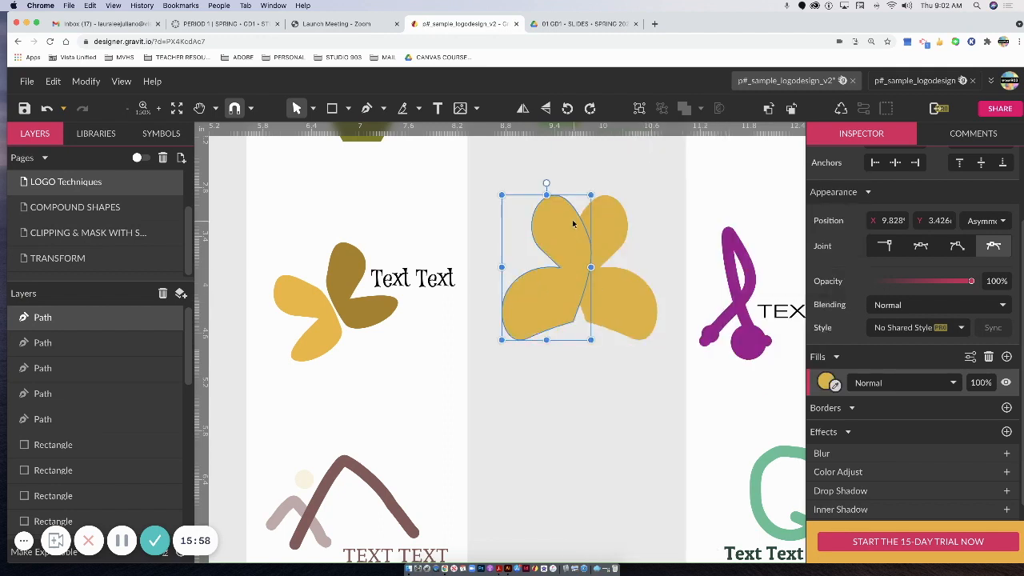
Rotate the flipped wing counterclockwise and move it beside the original wing, leaving a narrow gap like the sample butterfly.
left_click_drag(546, 184, 493, 192)
left_click_drag(581, 278, 566, 294)
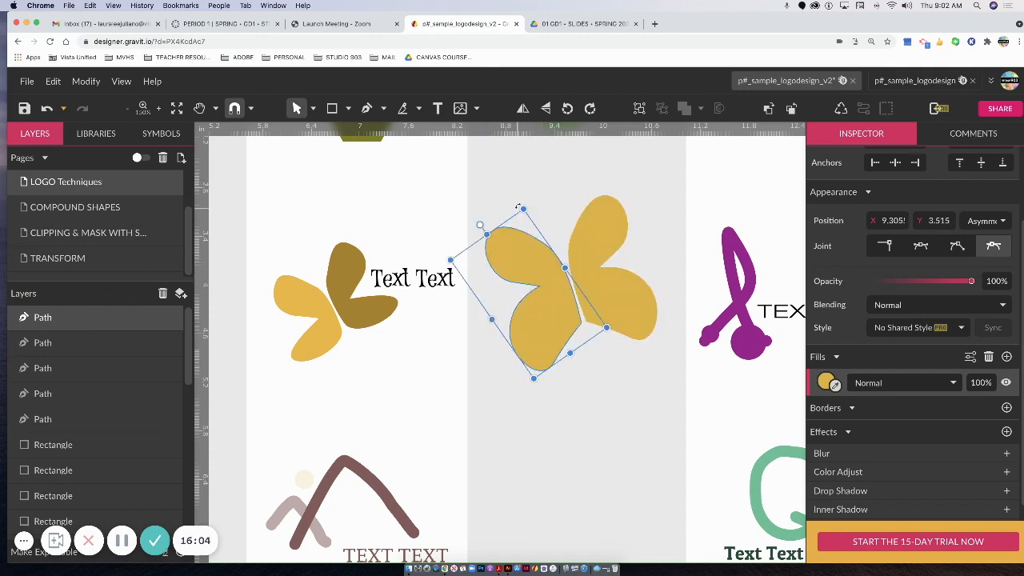
left_click_drag(519, 205, 527, 204)
left_click_drag(549, 280, 570, 279)
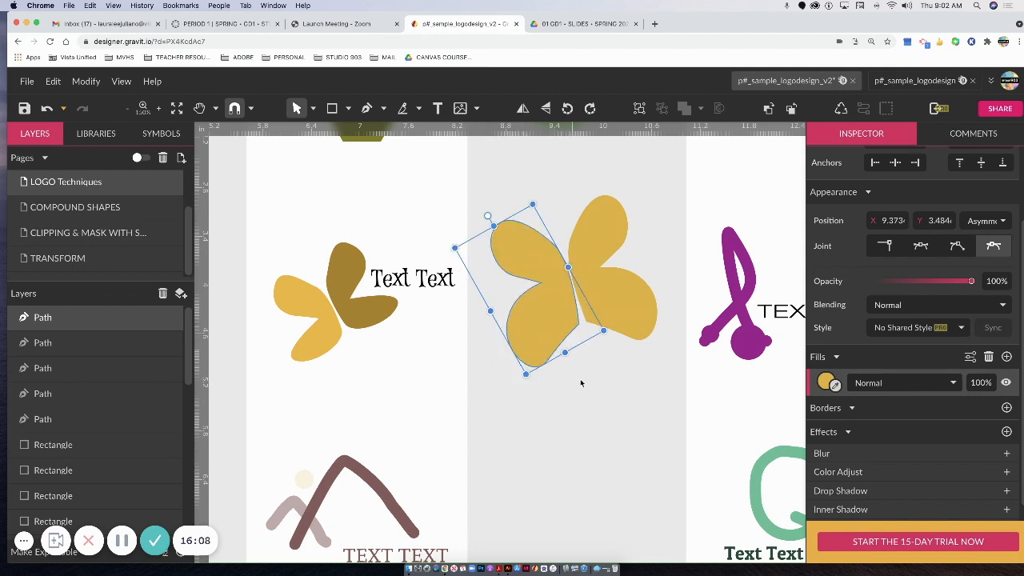
Darken the flipped wing's fill to a brownish gold like the sample butterfly's darker wing.
left_click(826, 382)
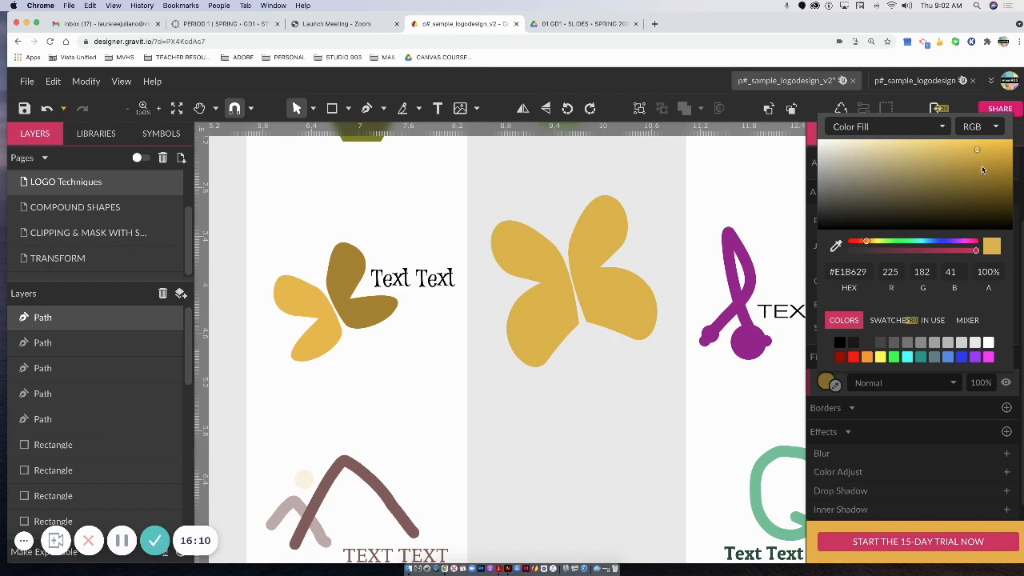
left_click_drag(979, 166, 977, 172)
left_click(637, 399)
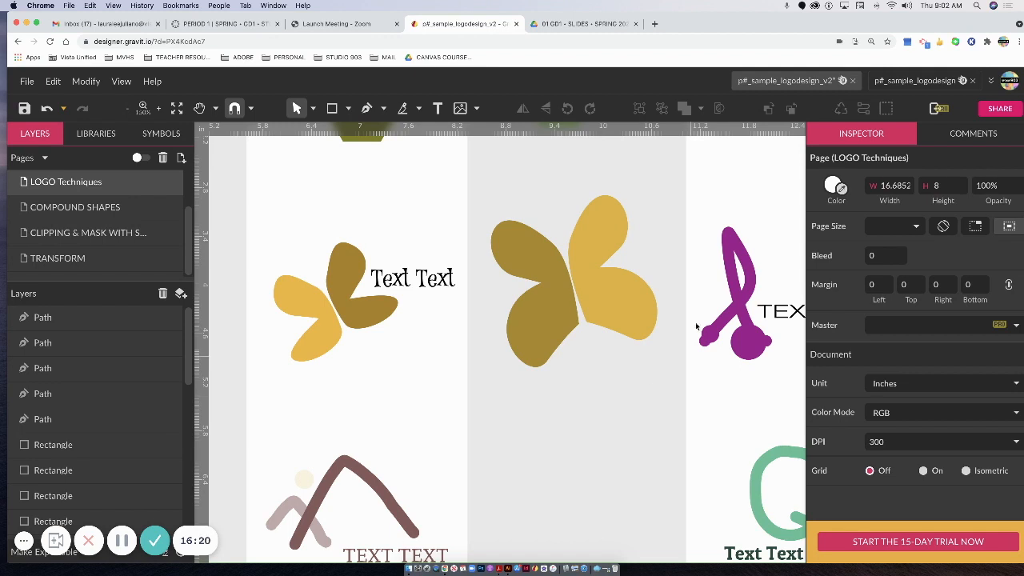
Draw an open looped curve about 1.00 by 2.11 in with the Pen tool in the grey column beside the purple sample.
key("h")
left_click_drag(712, 356, 267, 373)
key("v")
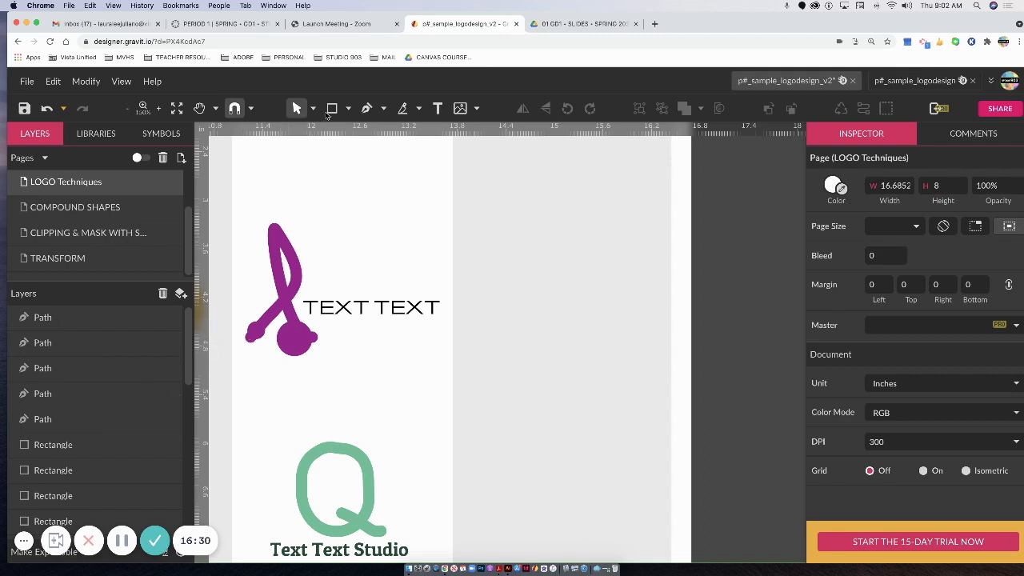
left_click(366, 108)
scroll(549, 256, "up", 1)
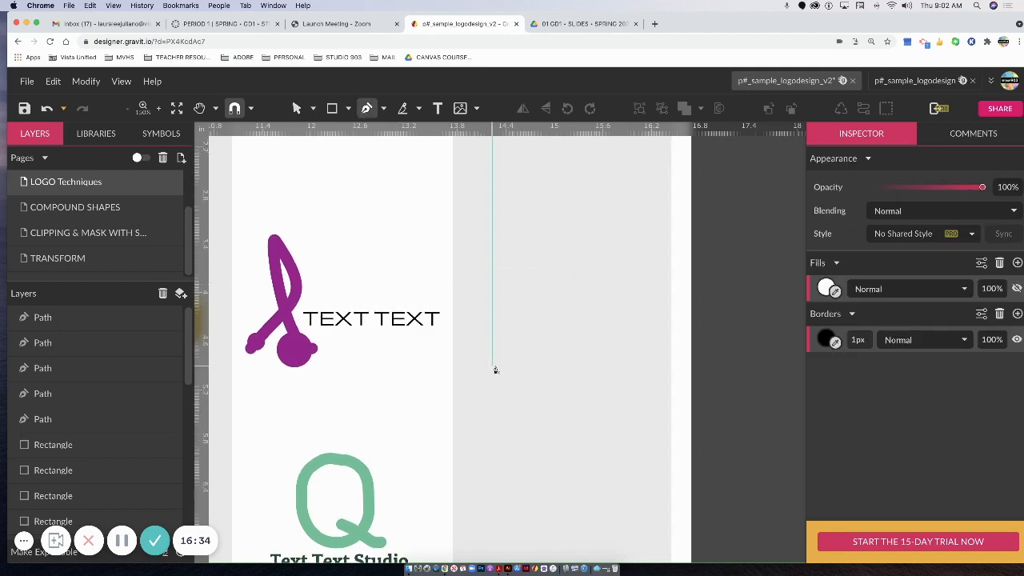
left_click_drag(496, 366, 540, 324)
left_click_drag(565, 258, 524, 158)
left_click_drag(577, 369, 622, 381)
scroll(352, 190, "up", 1)
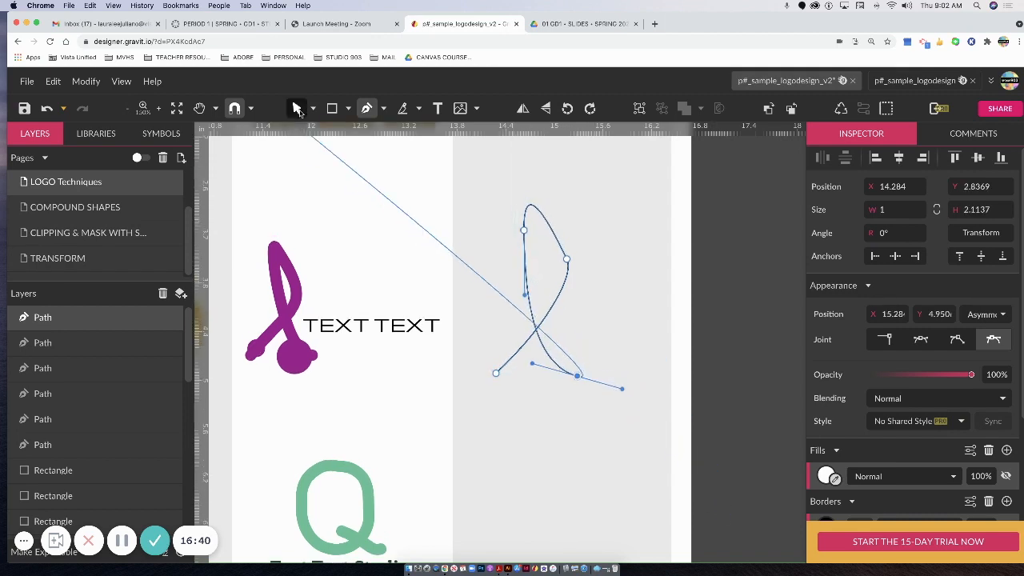
left_click(296, 108)
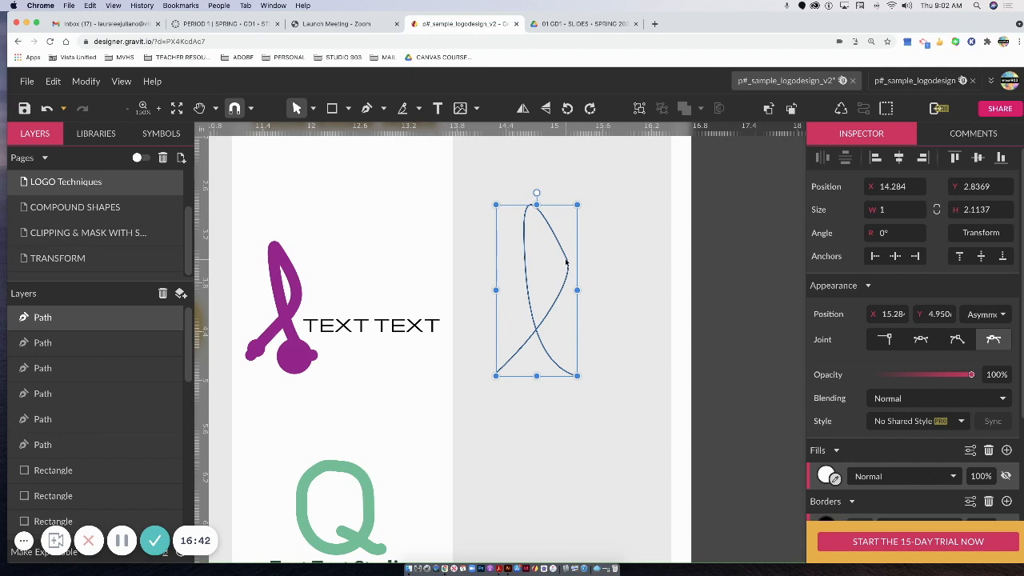
Set the looped curve's border width to 10 px.
scroll(832, 468, "down", 3)
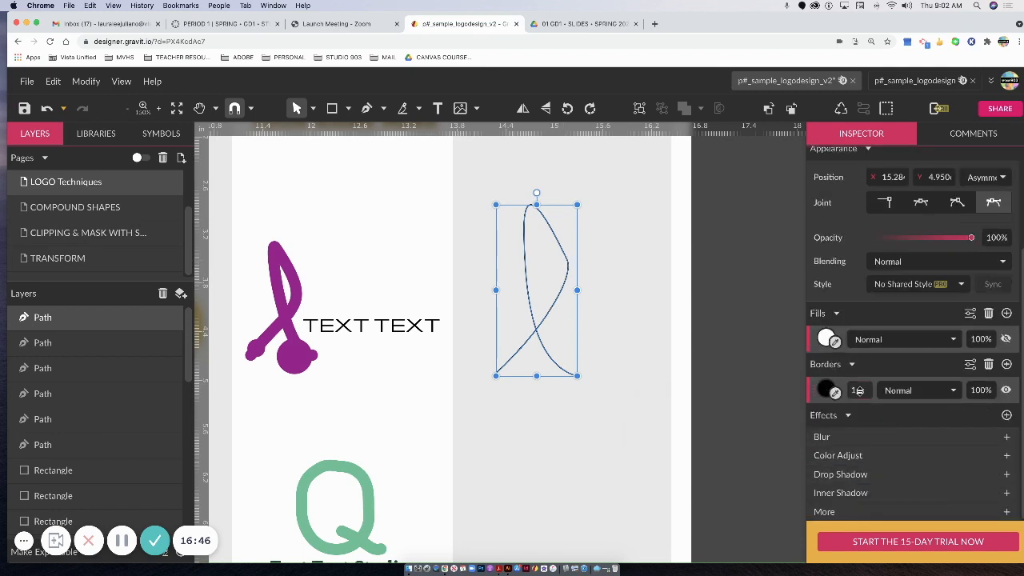
left_click(858, 390)
type("1")
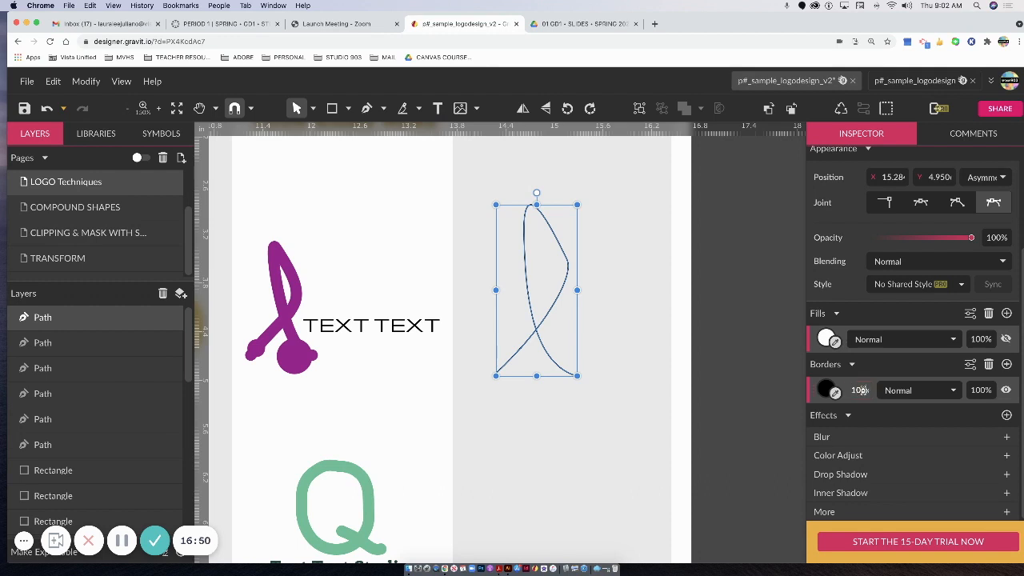
type("0")
key("Return")
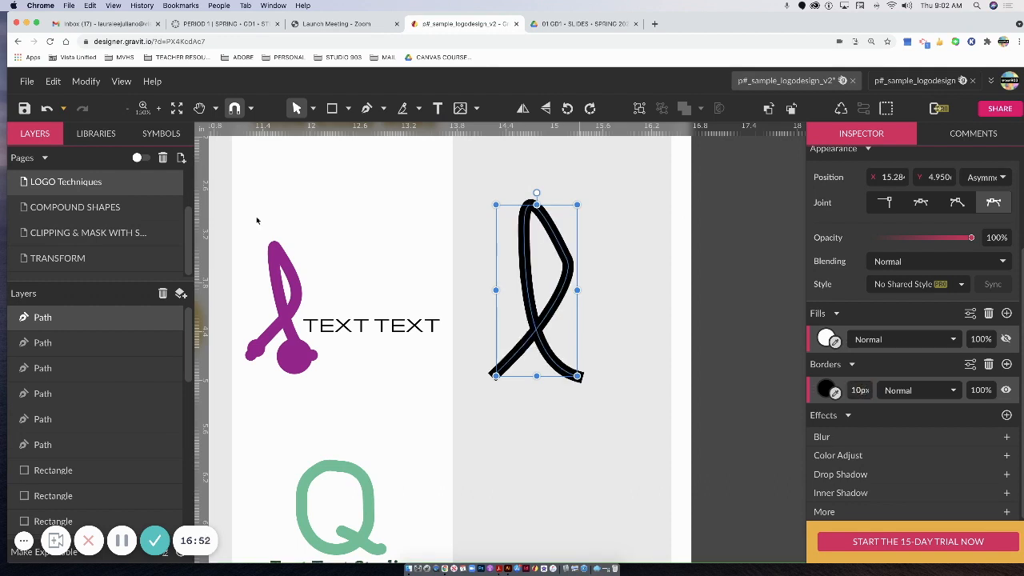
Reshape the loop with the Subselect tool by moving its outer anchor point inward and slightly up for a smoother, narrower curve.
left_click(314, 108)
left_click(327, 151)
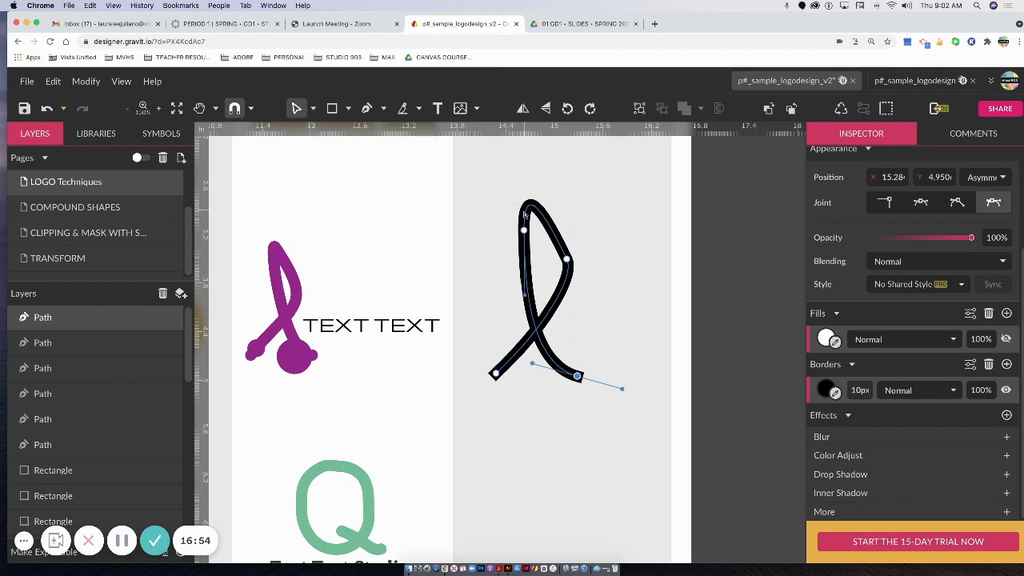
left_click(567, 262)
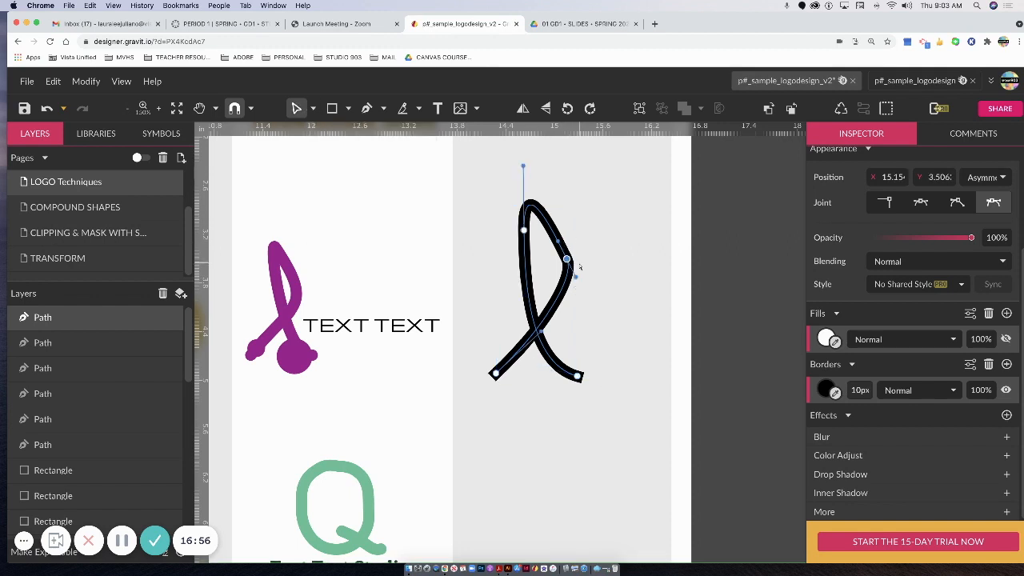
mouse_move(566, 267)
left_mouse_down()
mouse_move(551, 263)
mouse_move(552, 226)
mouse_move(553, 254)
left_mouse_up()
left_click(296, 108)
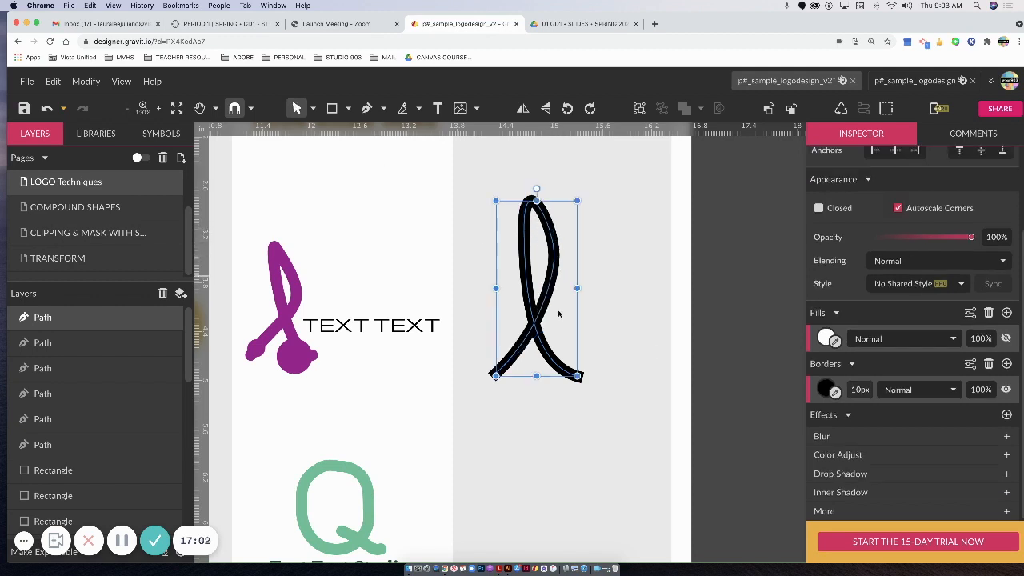
Change the looped curve's border color to dark purple #881288.
left_click(826, 389)
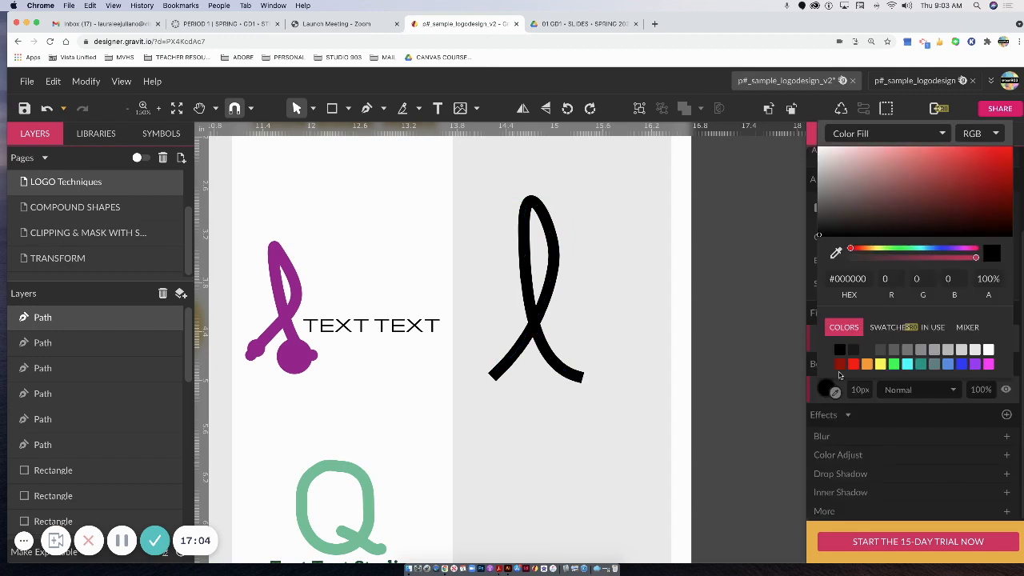
left_click(988, 364)
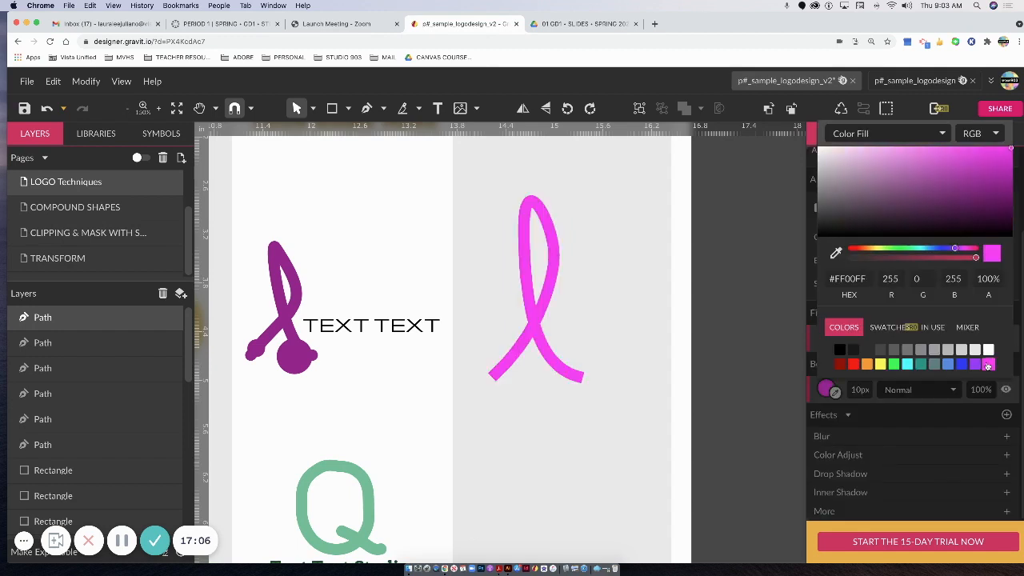
left_click(987, 192)
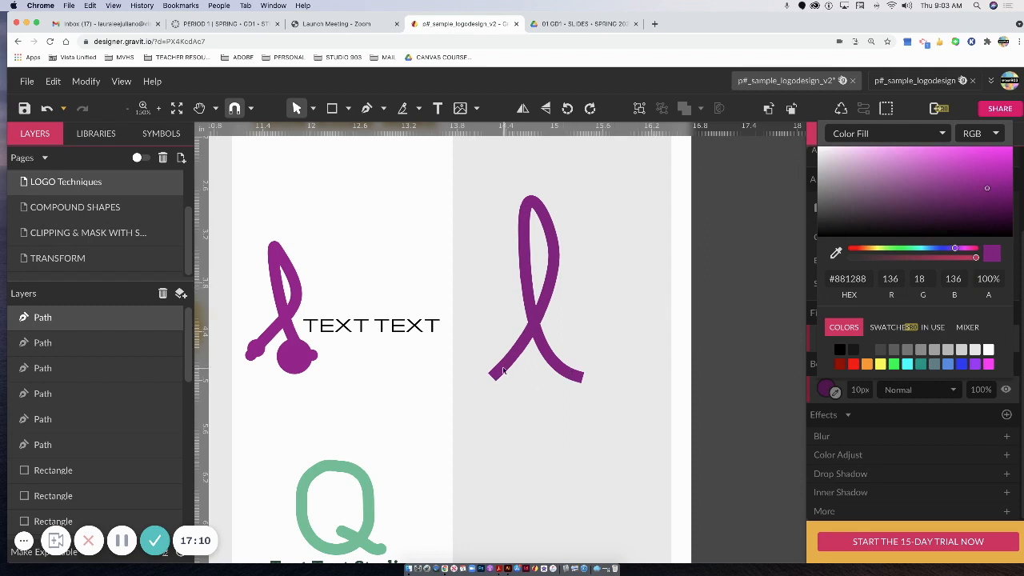
left_click(296, 109)
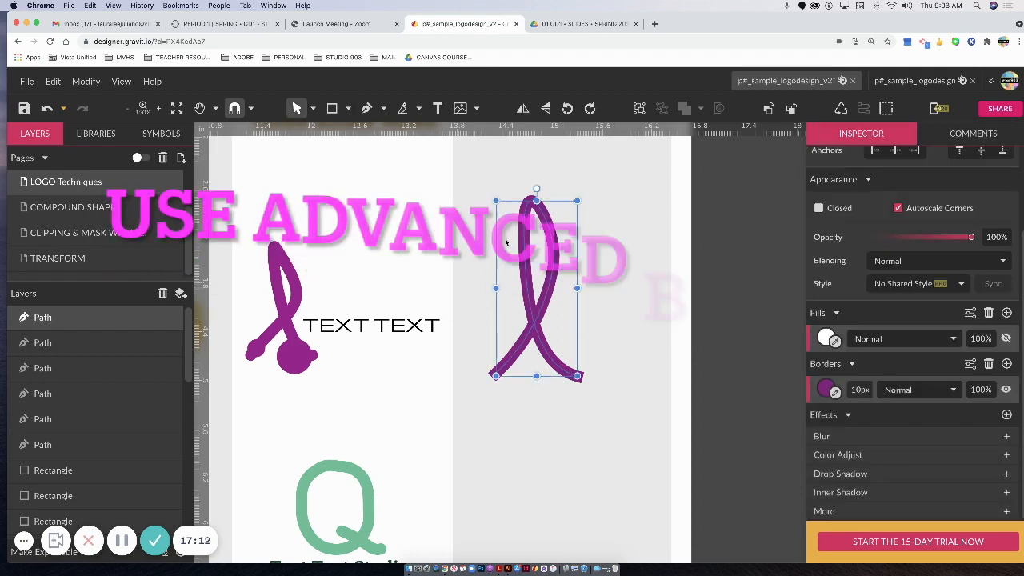
Give the looped curve's border Round ends in the advanced border settings.
left_click(971, 365)
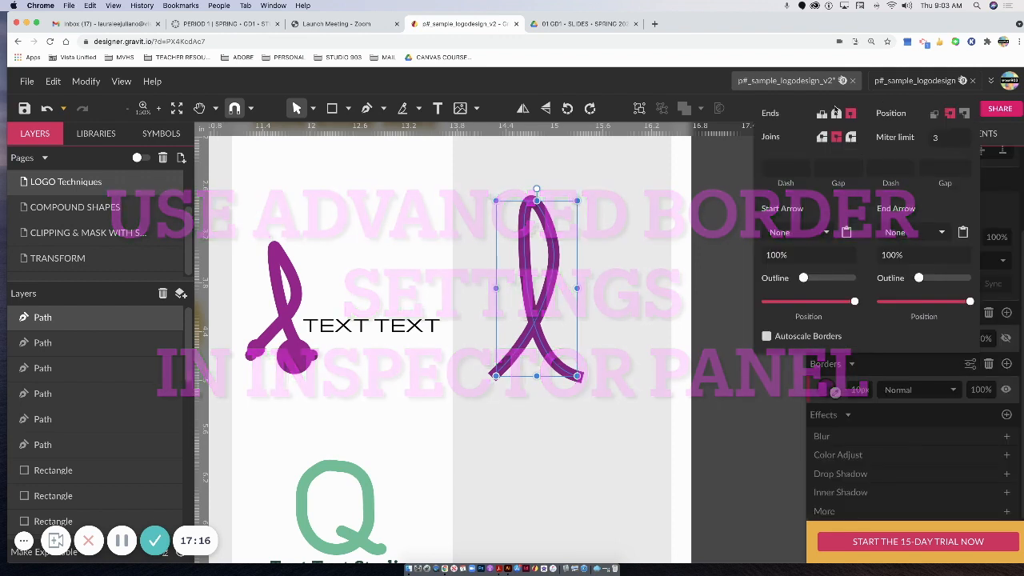
left_click(836, 114)
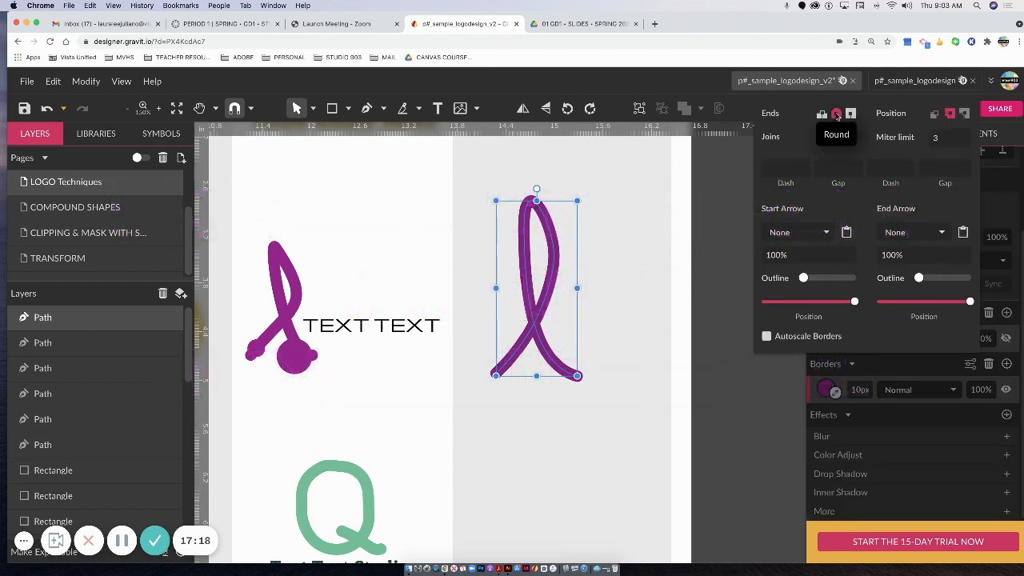
left_click(500, 393)
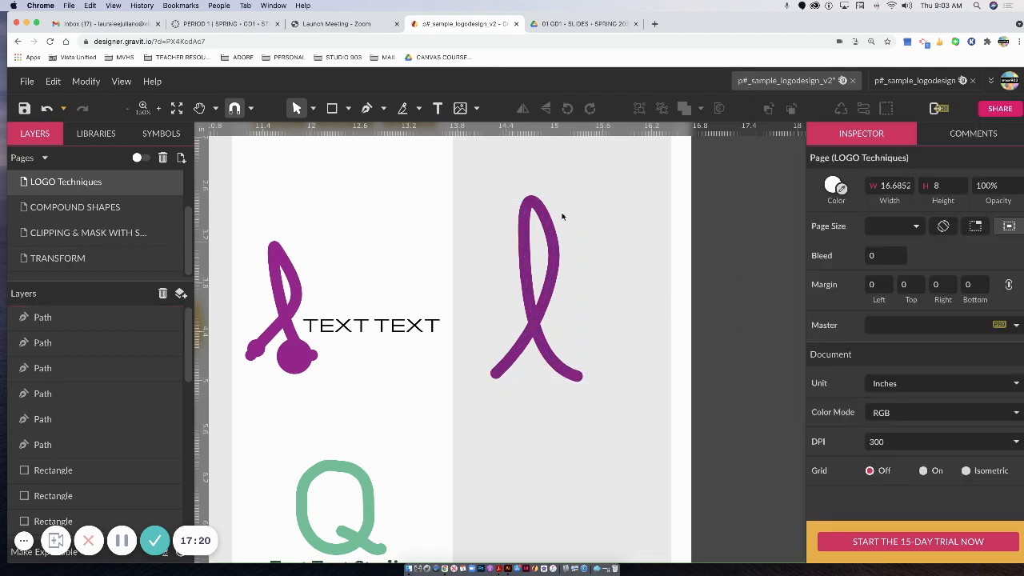
Add a Circle start arrow scaled to 60% to the looped curve's border.
left_click(540, 329)
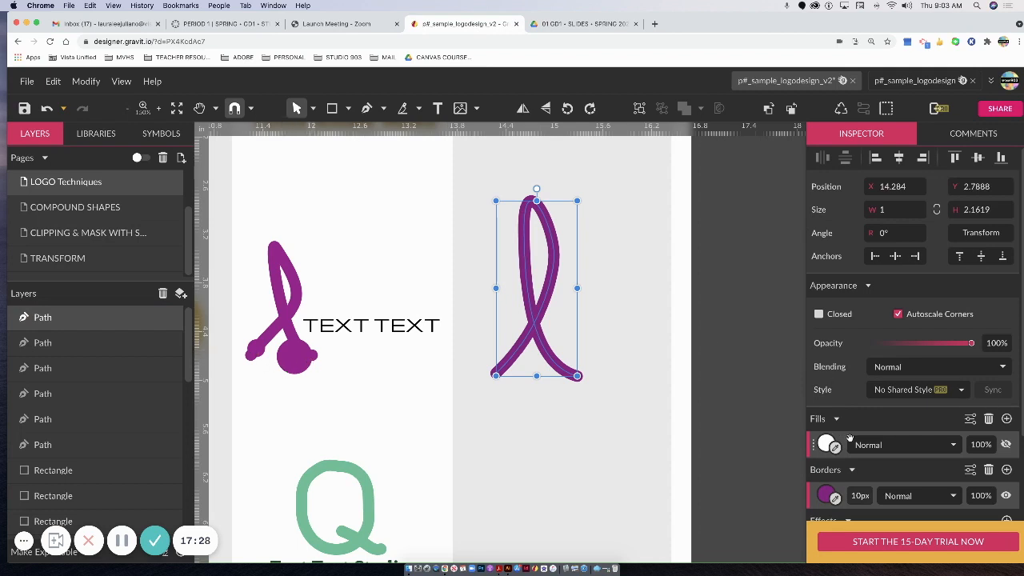
scroll(864, 424, "down", 3)
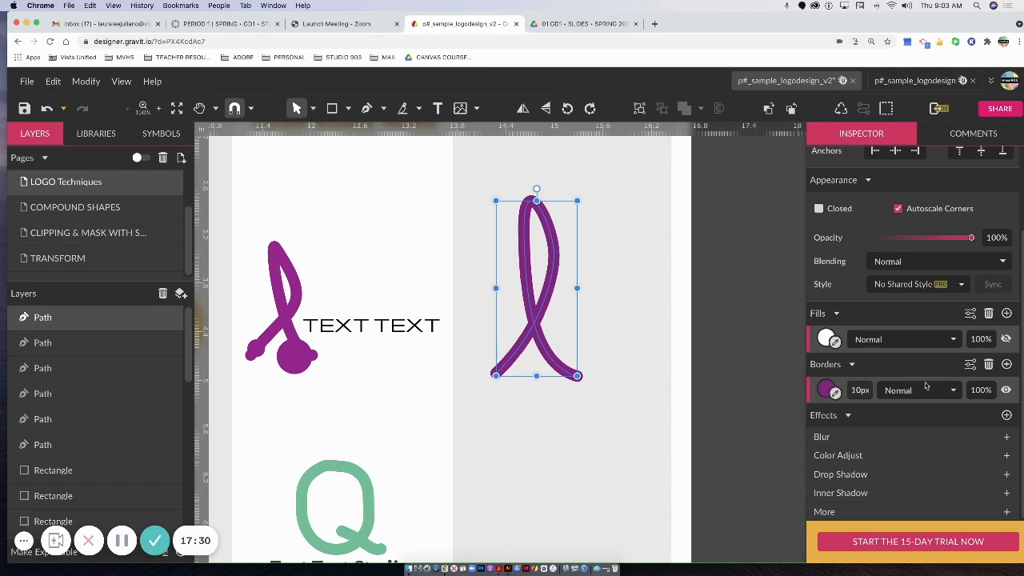
left_click(969, 365)
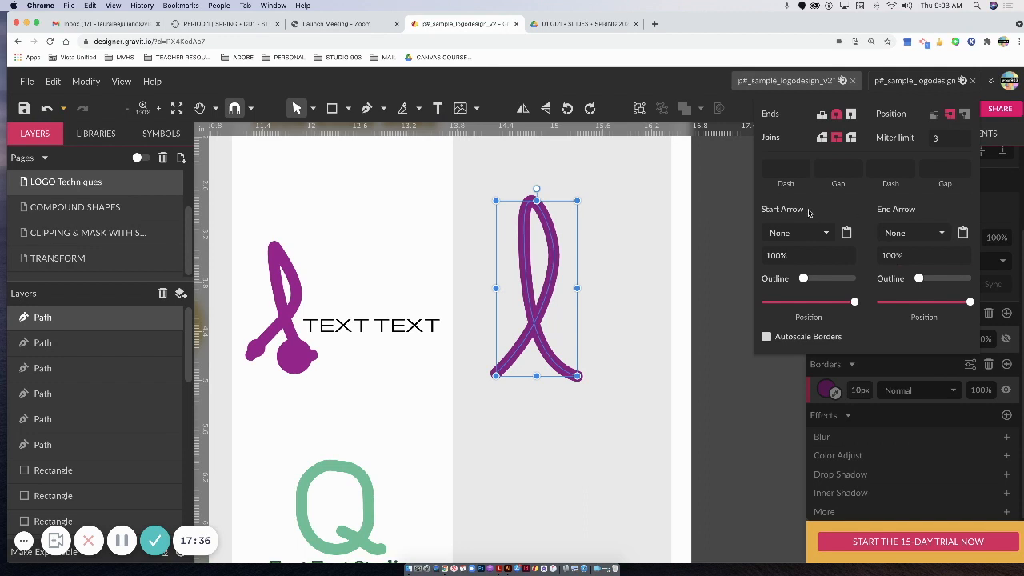
left_click(827, 232)
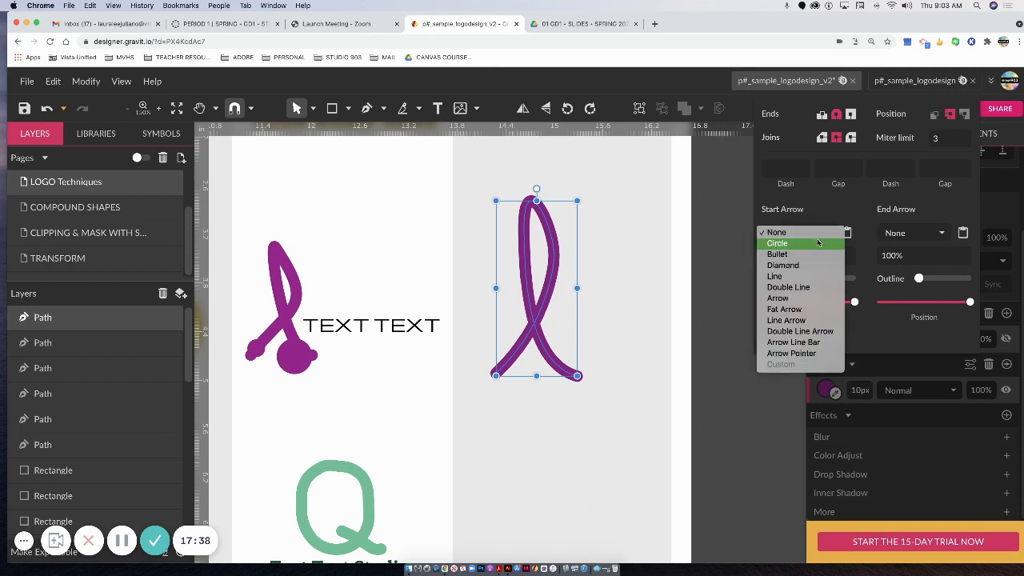
left_click(816, 244)
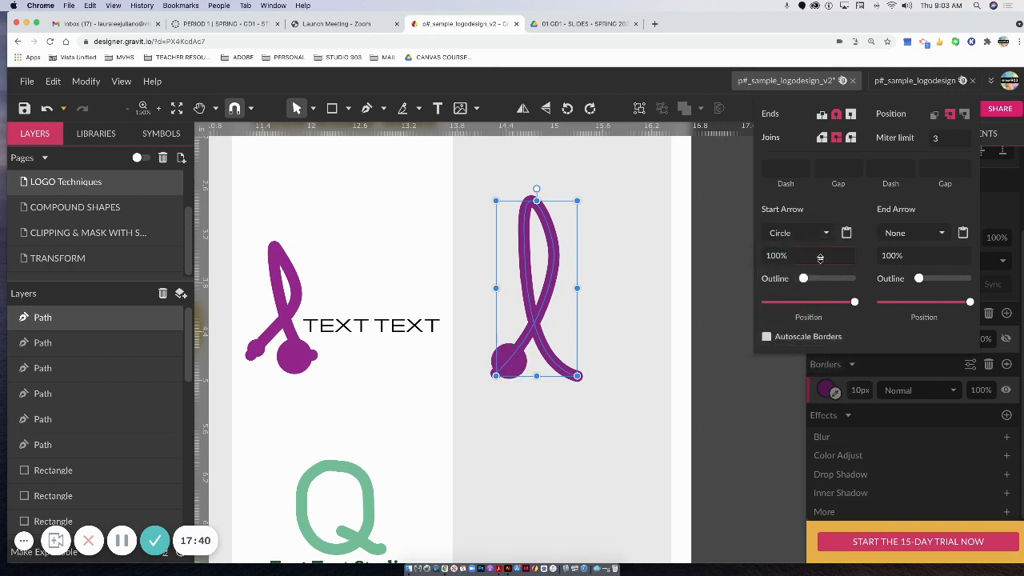
left_click(793, 256)
left_click(794, 254)
left_click(794, 254)
left_click(794, 253)
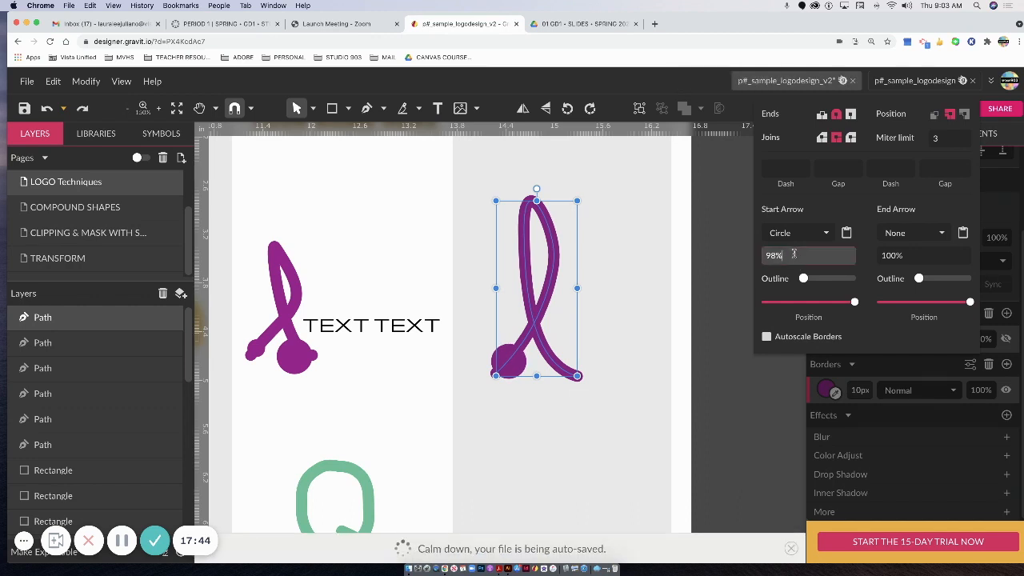
type("60")
key("Return")
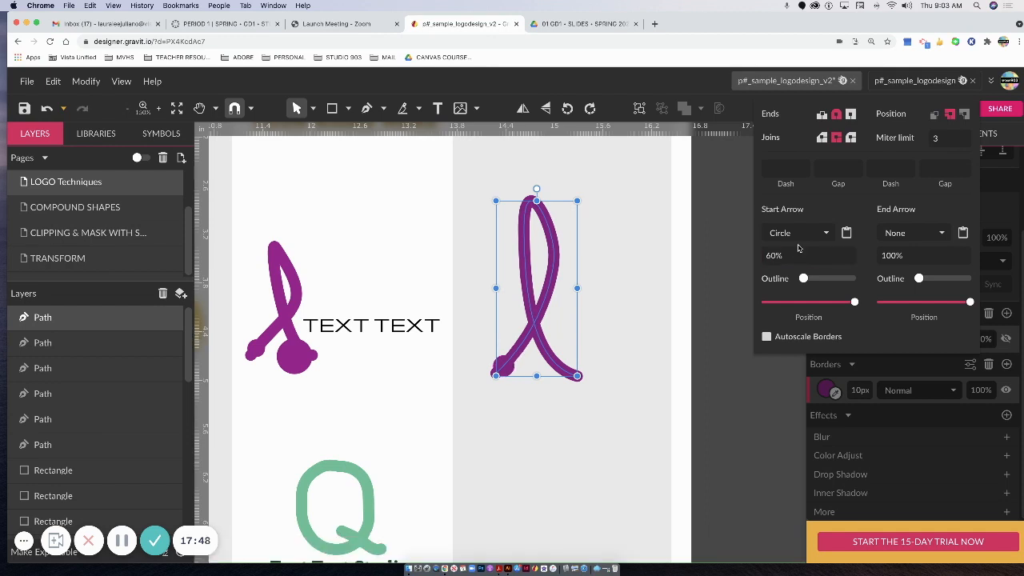
Add a Circle end arrow to the looped curve's border, keeping it at 100%.
left_click(937, 234)
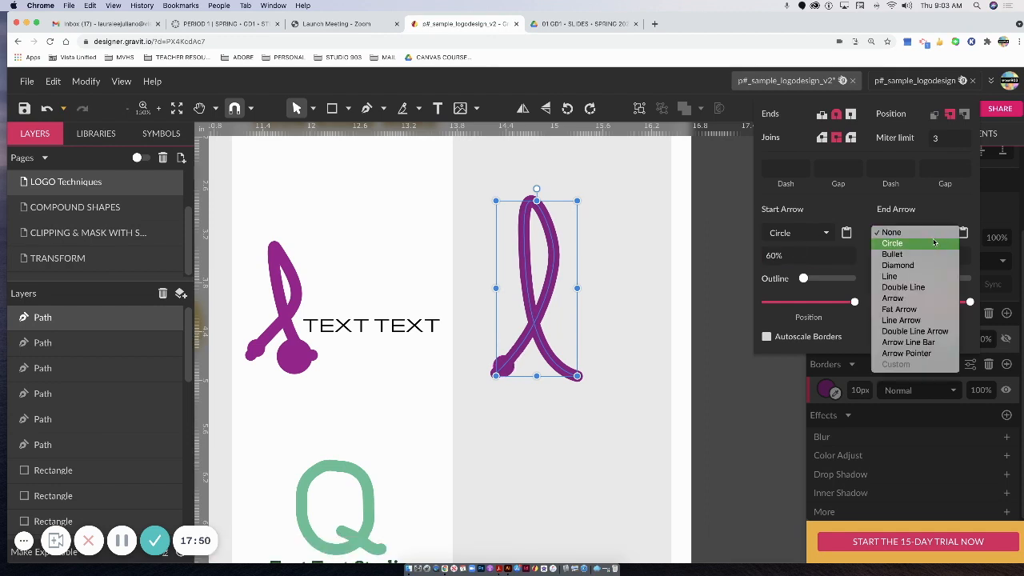
left_click(933, 242)
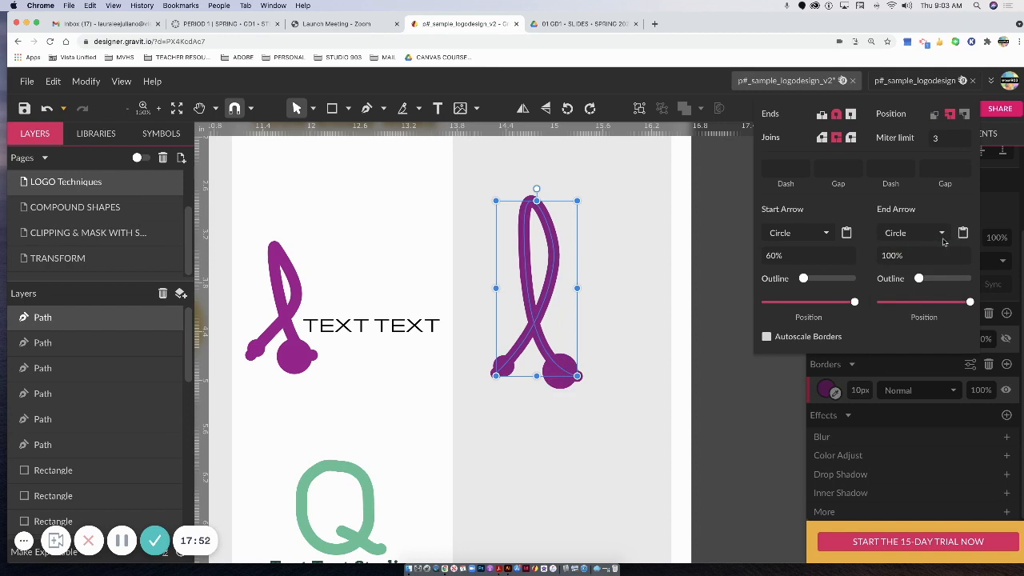
left_click(641, 389)
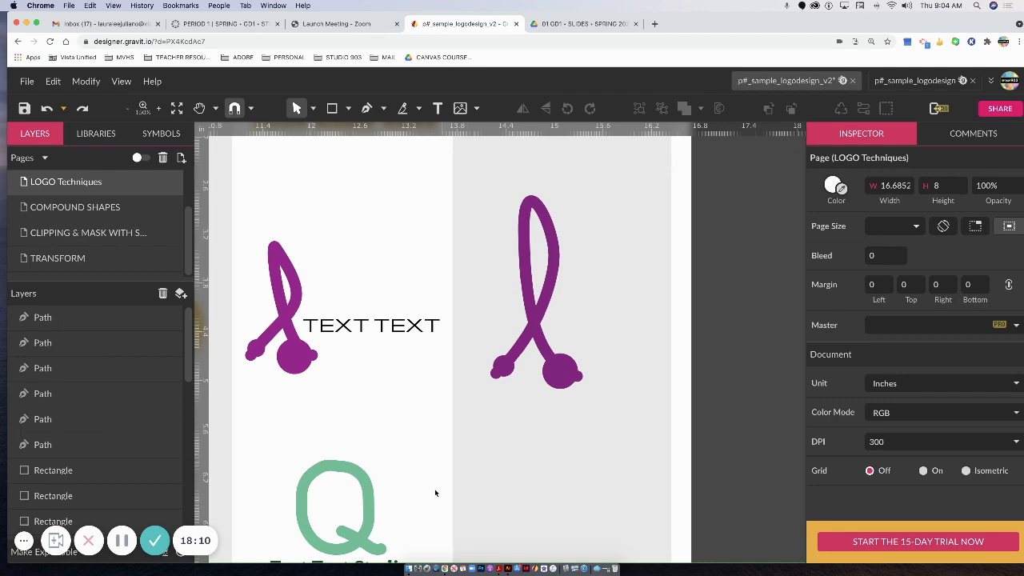
Draw a closed five-pointed star, about 1.37 by 1.74 inches, with the Freehand tool in the gray area beside the pink star.
key("space")
left_click_drag(220, 472, 723, 317)
mouse_move(360, 433)
left_mouse_down()
mouse_move(725, 470)
mouse_move(777, 450)
mouse_move(745, 451)
left_mouse_up()
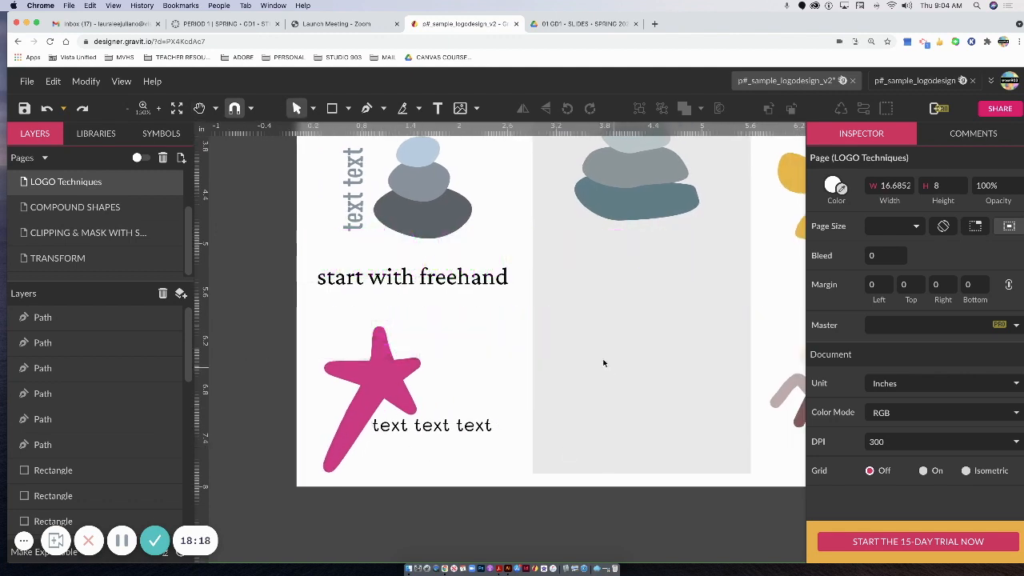
scroll(472, 309, "right", 3)
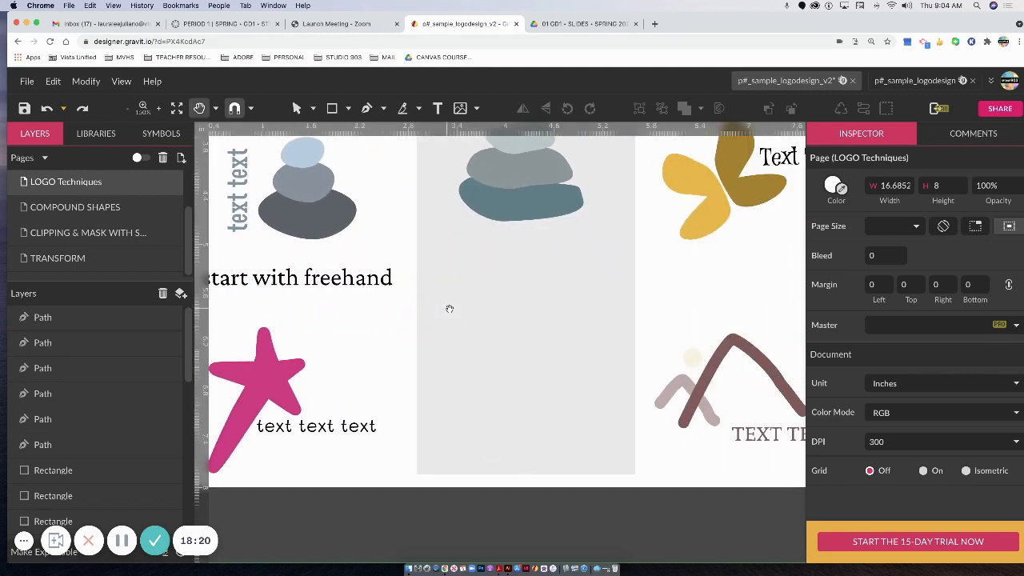
left_click(384, 112)
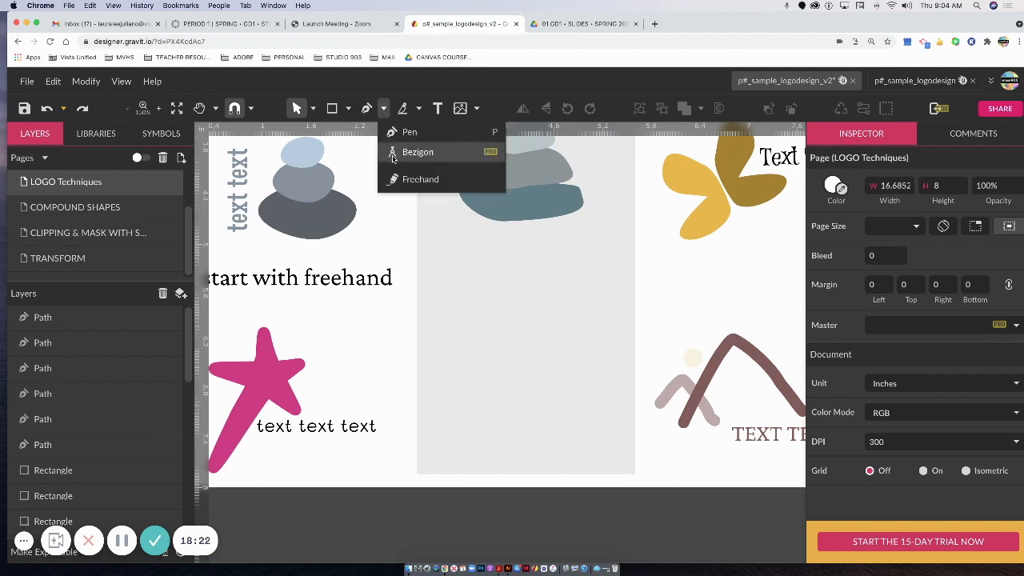
left_click(397, 181)
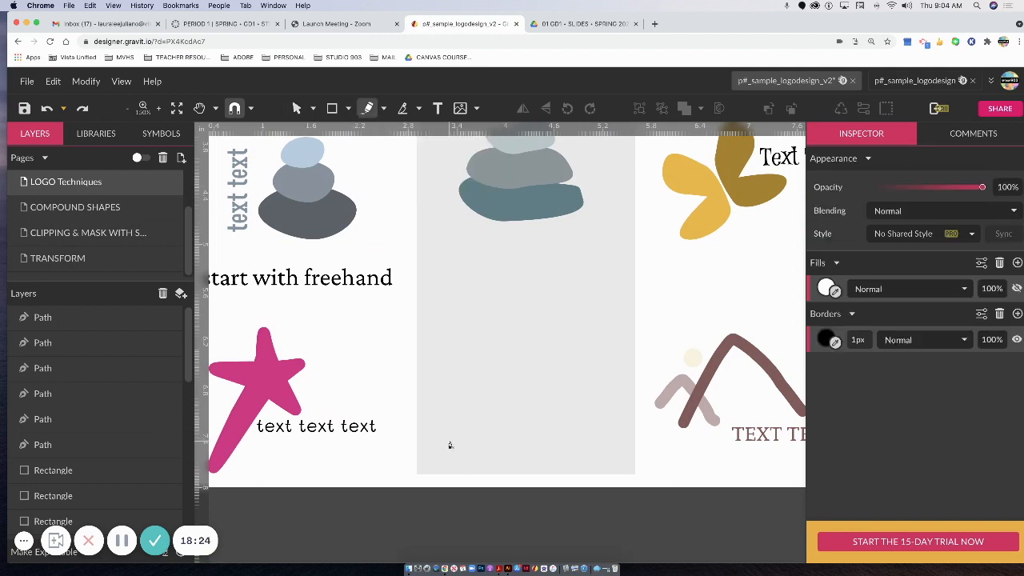
mouse_move(454, 445)
left_mouse_down()
mouse_move(512, 306)
mouse_move(556, 423)
mouse_move(525, 373)
mouse_move(454, 445)
left_mouse_up()
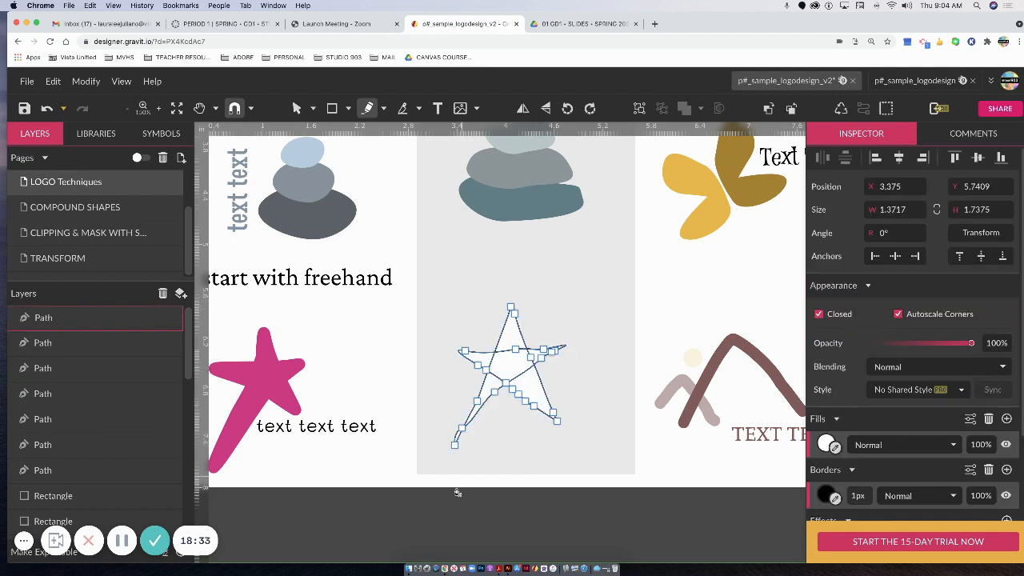
Reshape the inner edge of the star's lower-left arm by moving anchor points with the Subselect tool.
left_click(314, 109)
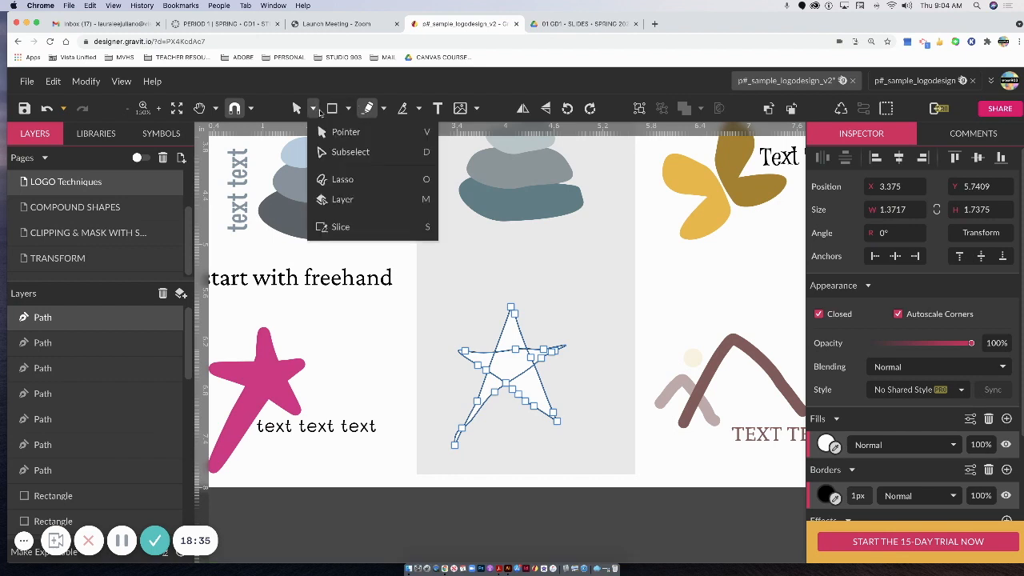
left_click(346, 152)
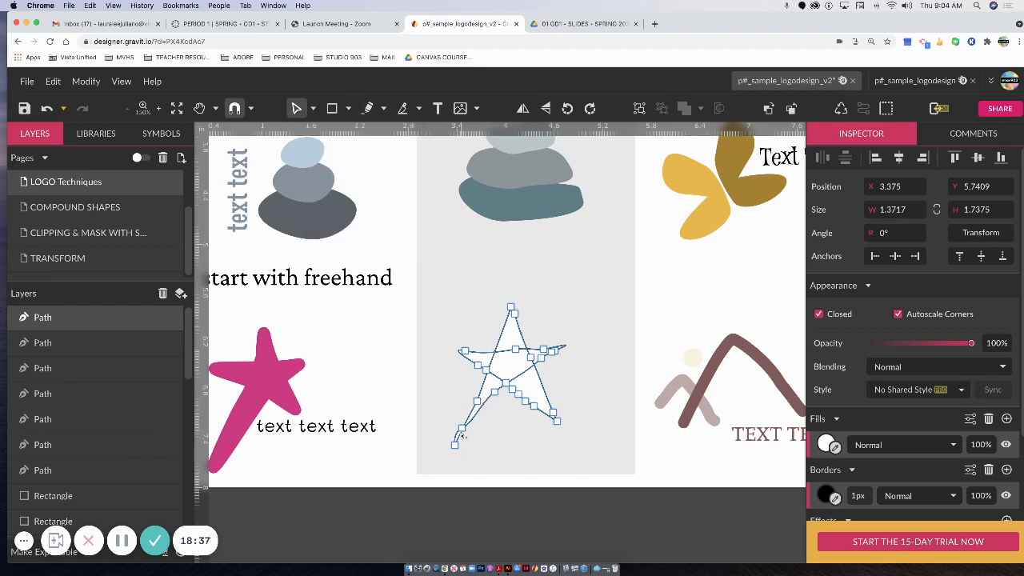
left_click_drag(461, 430, 497, 398)
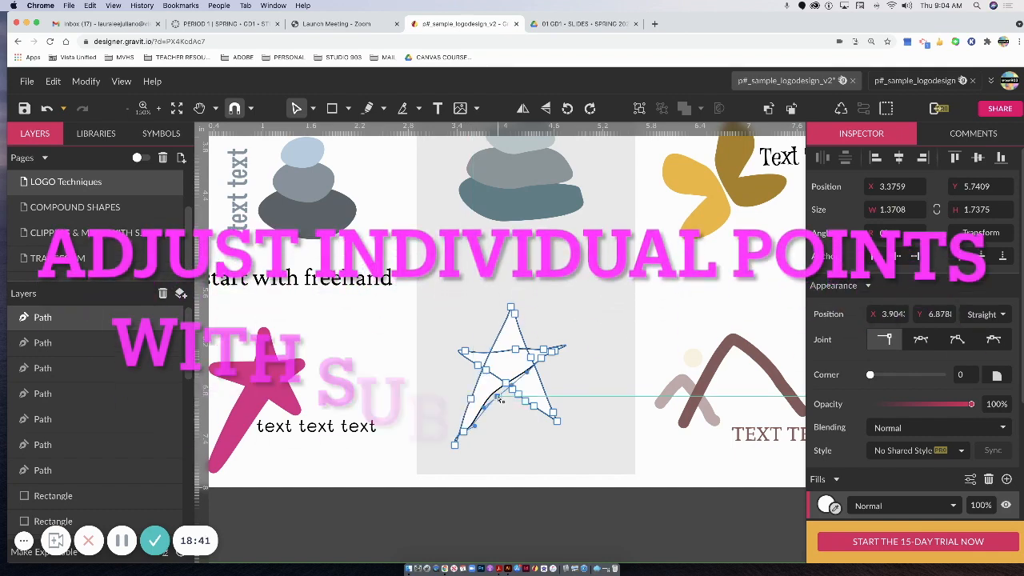
Remove the freehand star's border and fill the star with dark red.
scroll(950, 501, "down", 3)
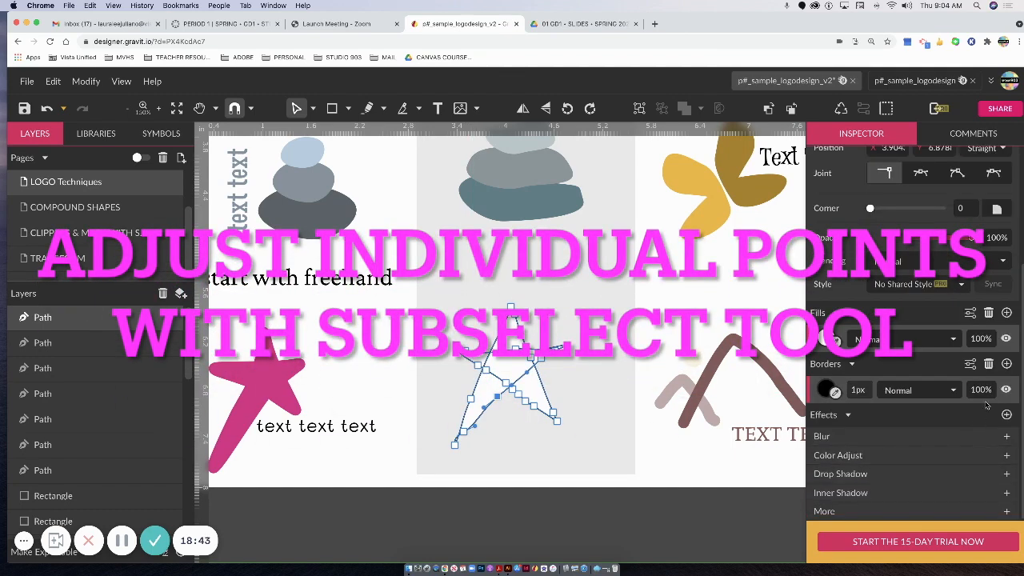
left_click(988, 364)
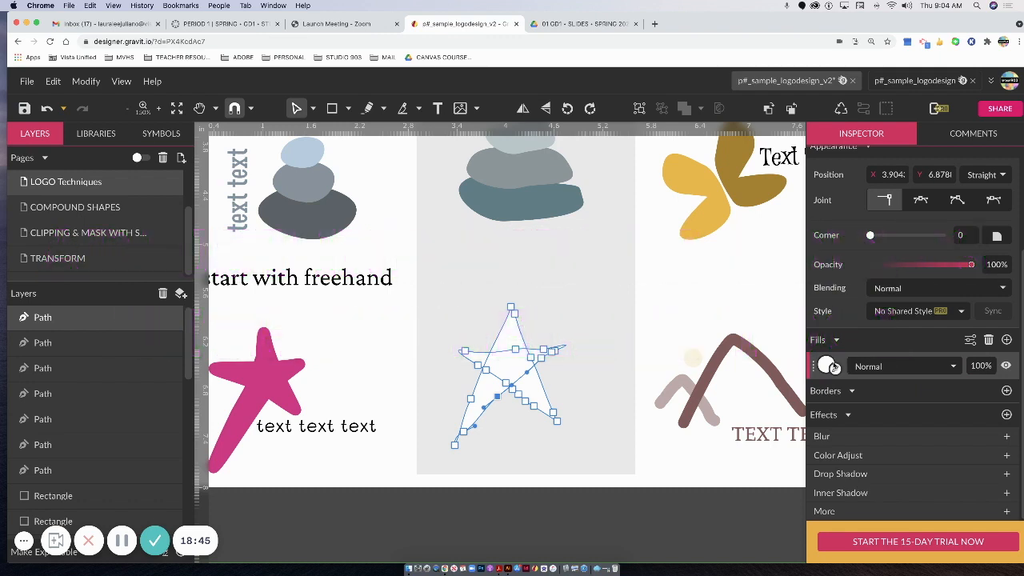
left_click(829, 366)
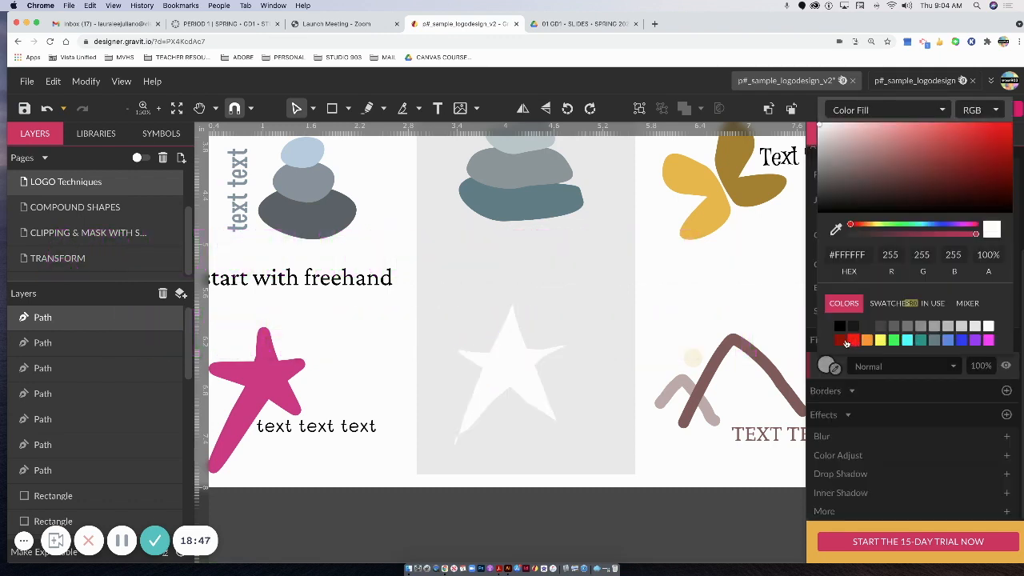
left_click(840, 342)
left_click(508, 344)
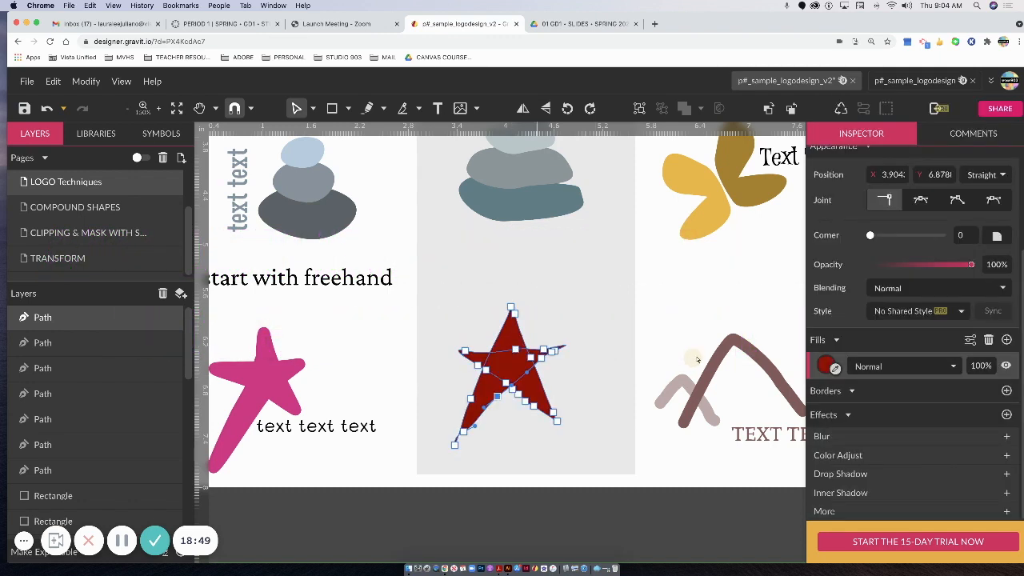
Add a 2px dark red border to the freehand star, matching its fill.
left_click(1007, 390)
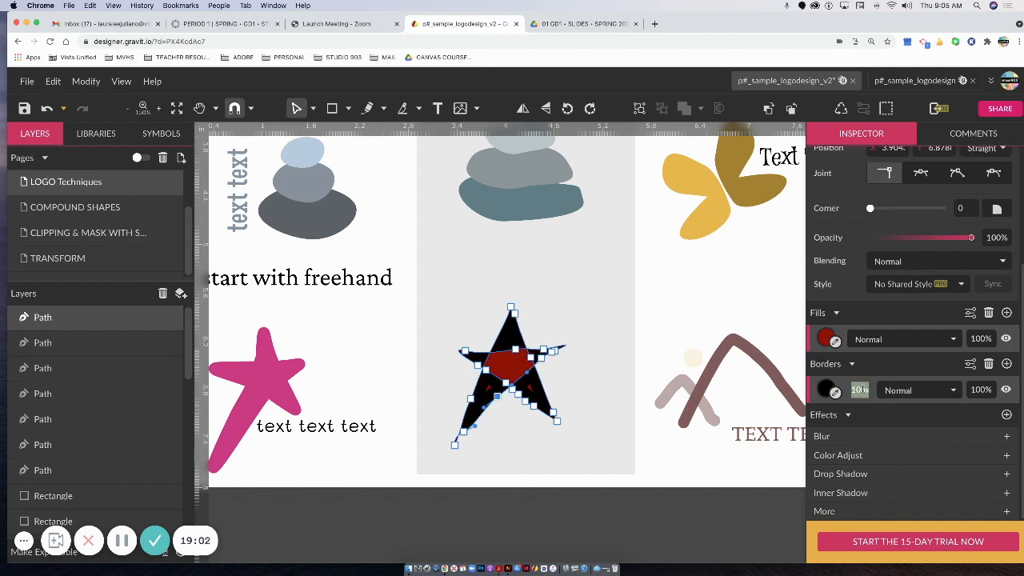
type("2")
key("Return")
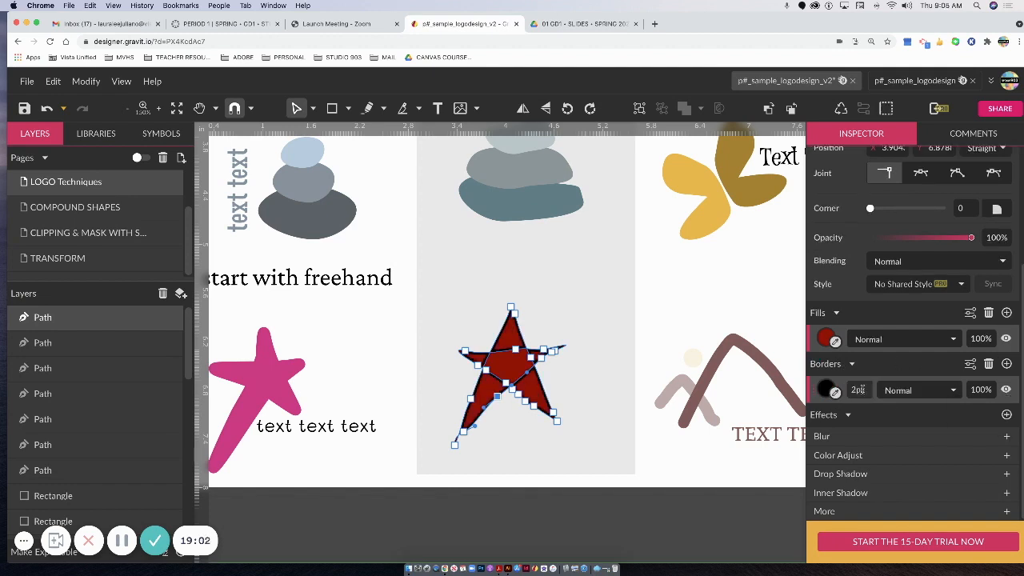
left_click(833, 392)
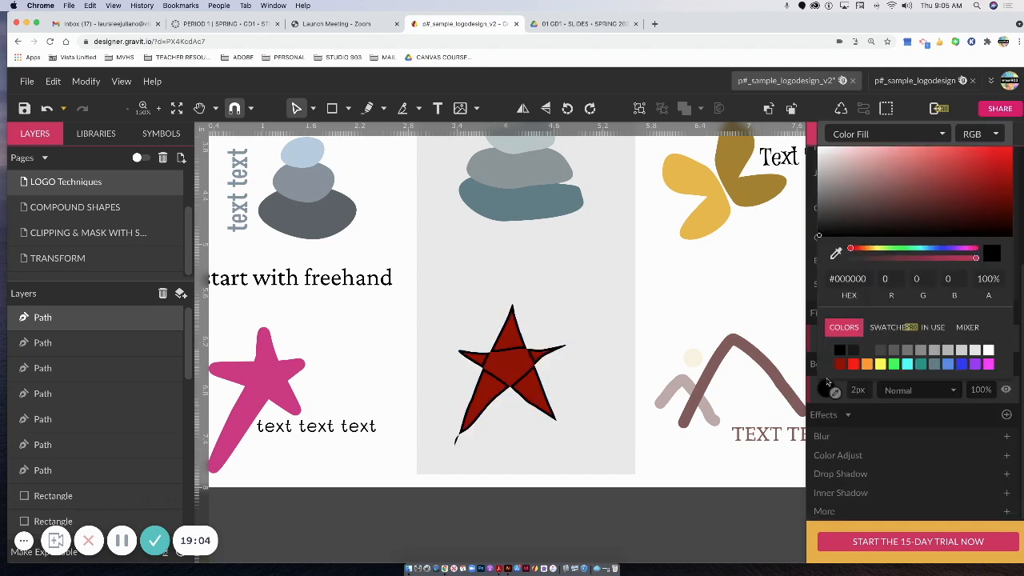
left_click(837, 365)
left_click(470, 400)
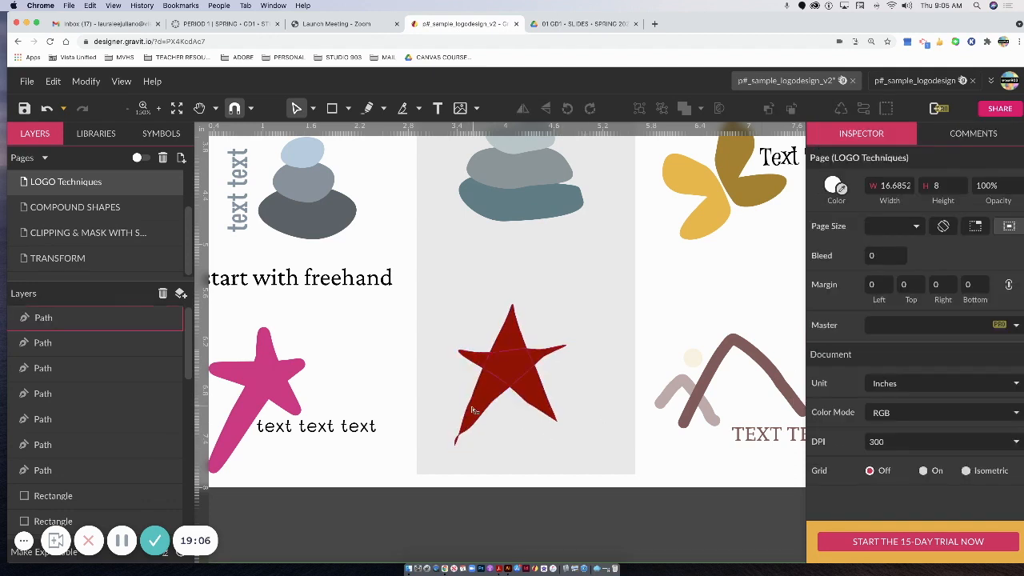
Smooth the star's outline by moving anchor points with Subselect, extending the lower-left arm into a longer point.
key("super+plus")
key("super+plus")
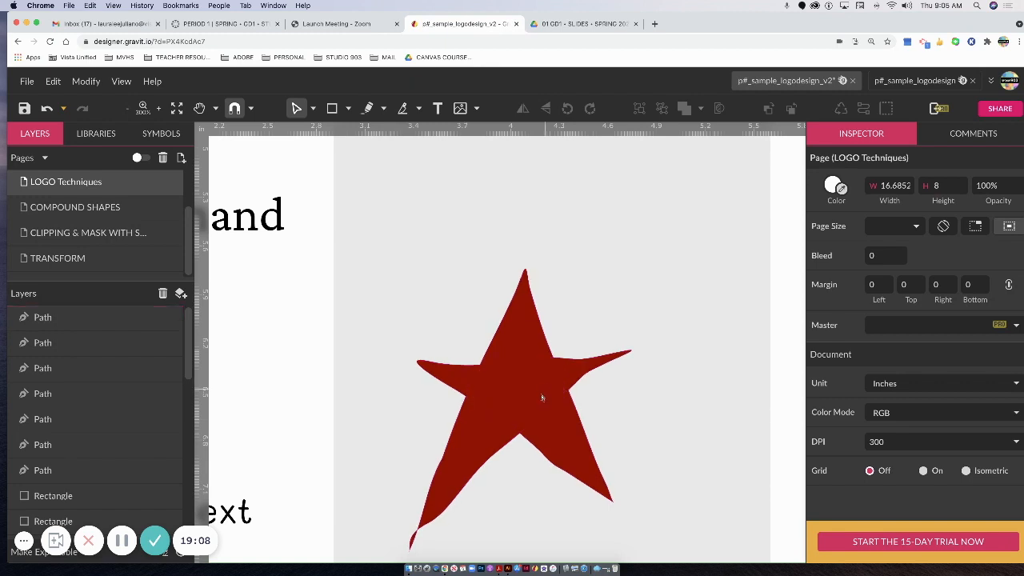
scroll(528, 404, "down", 3)
left_click(428, 417)
left_click_drag(427, 414, 422, 438)
left_click(409, 439)
left_click_drag(440, 343, 564, 363)
left_click_drag(409, 439, 381, 474)
left_click_drag(613, 391, 607, 380)
Try a 10° horizontal skew on the star and revert it.
key("Escape")
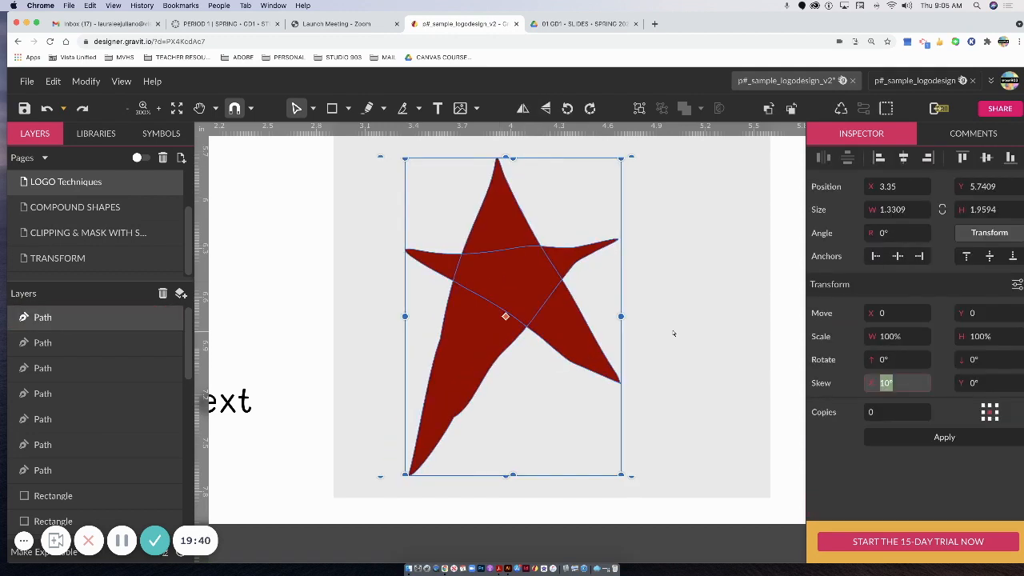
key("Return")
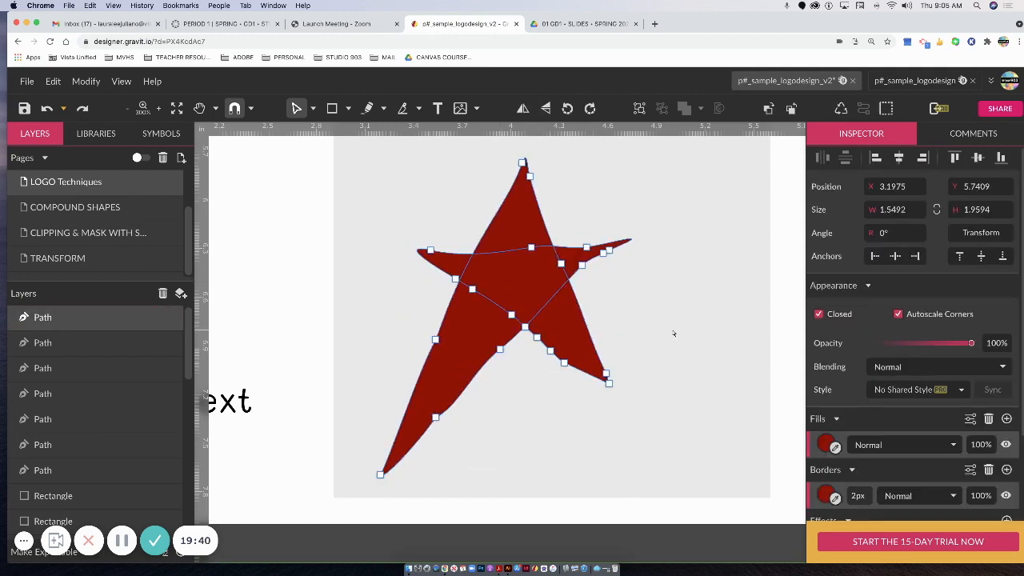
key("super+minus")
key("super+minus")
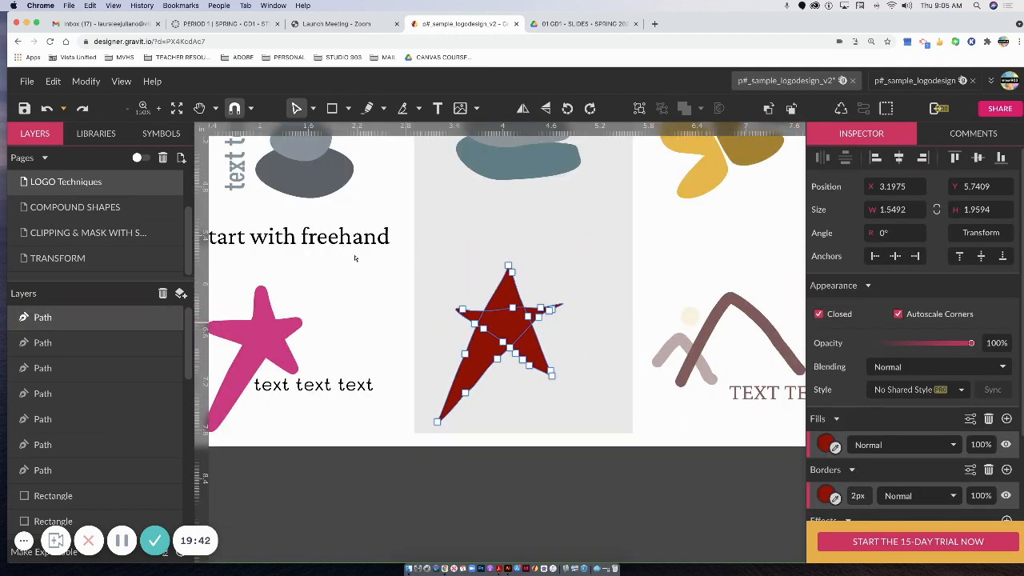
Give the star's border Round ends and position it outside the path in the advanced border settings.
left_click(296, 108)
left_click(314, 110)
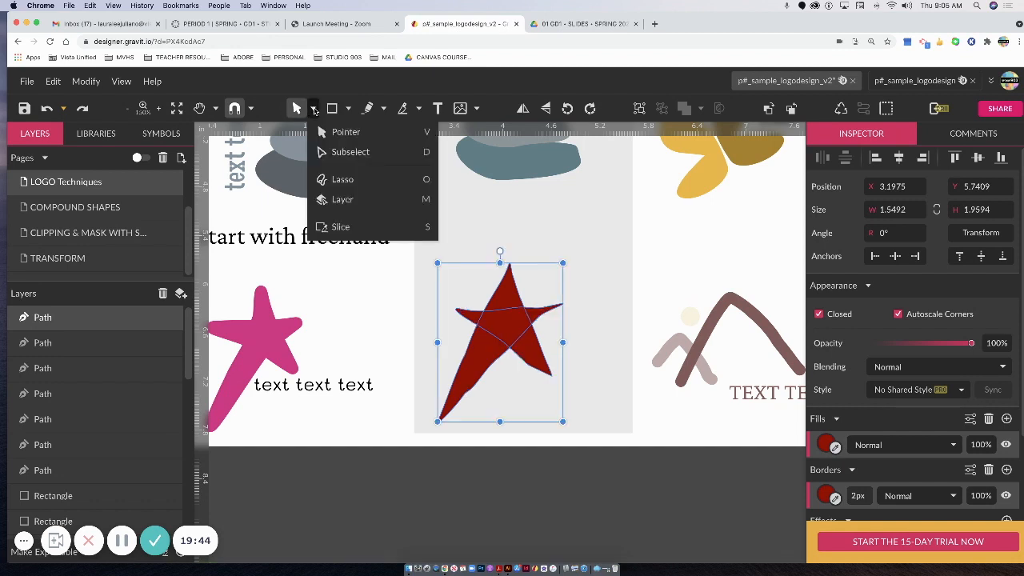
left_click(328, 131)
left_click(393, 331)
left_click(521, 358)
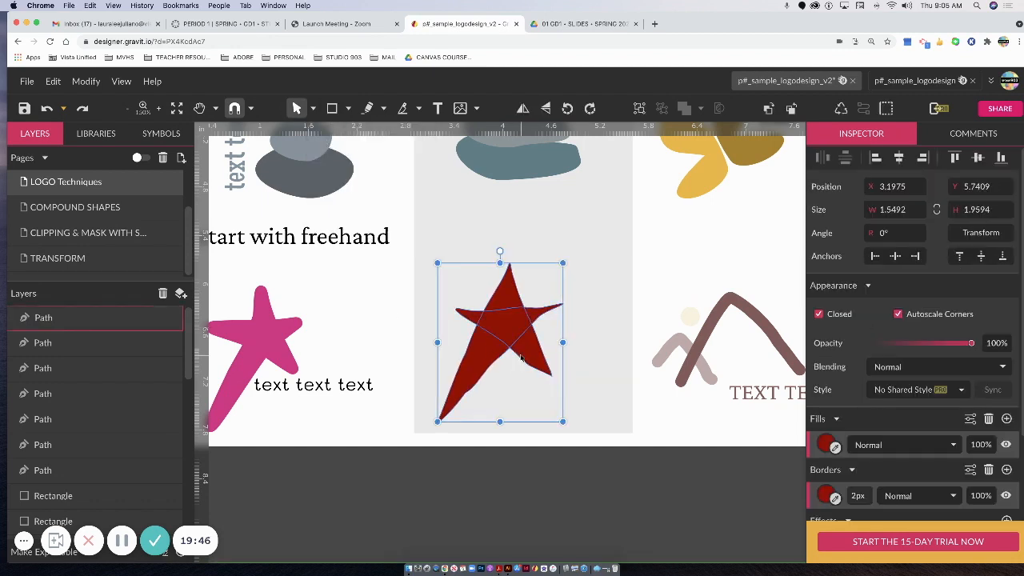
scroll(987, 447, "down", 2)
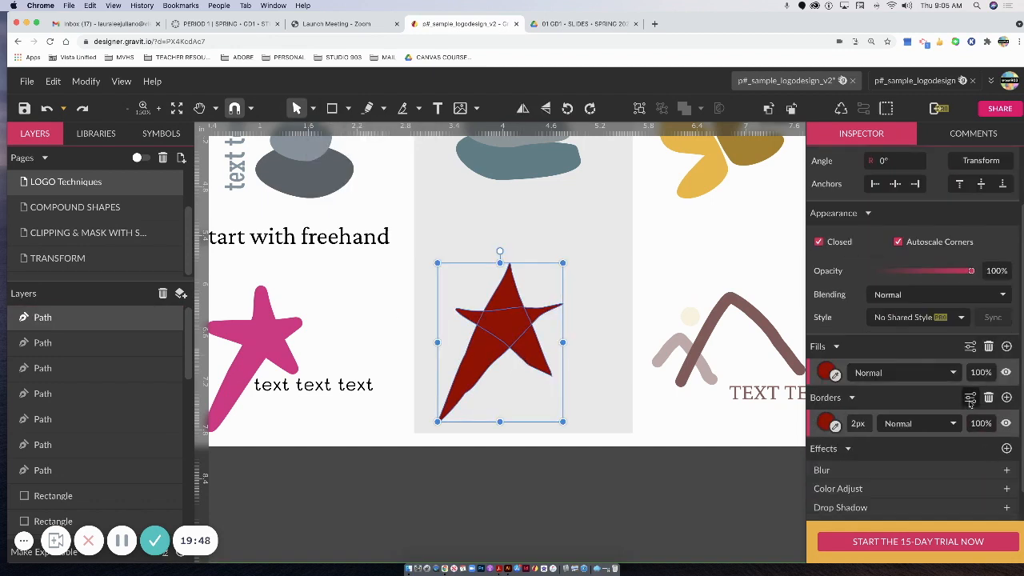
left_click(970, 397)
left_click(836, 148)
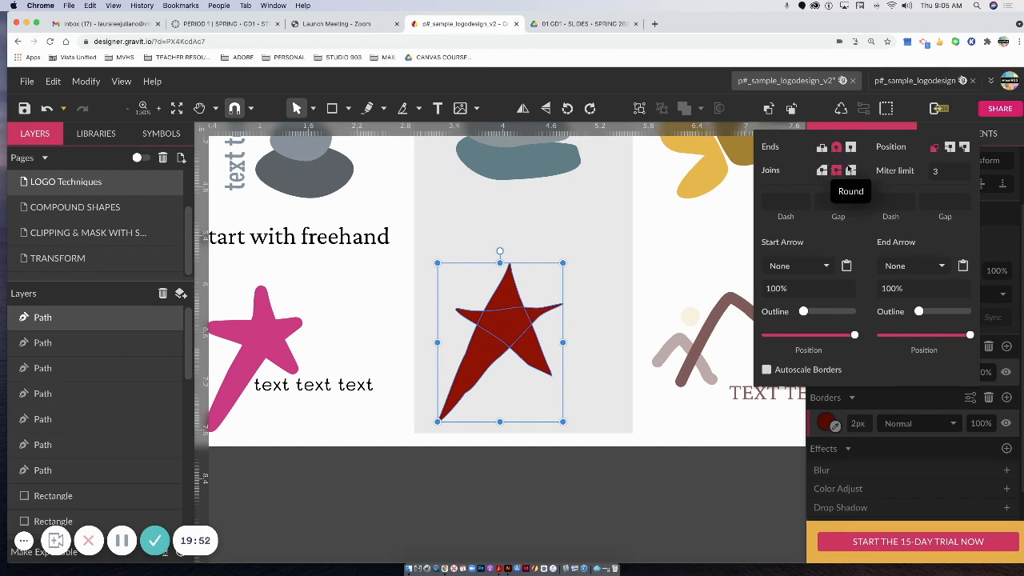
left_click(964, 147)
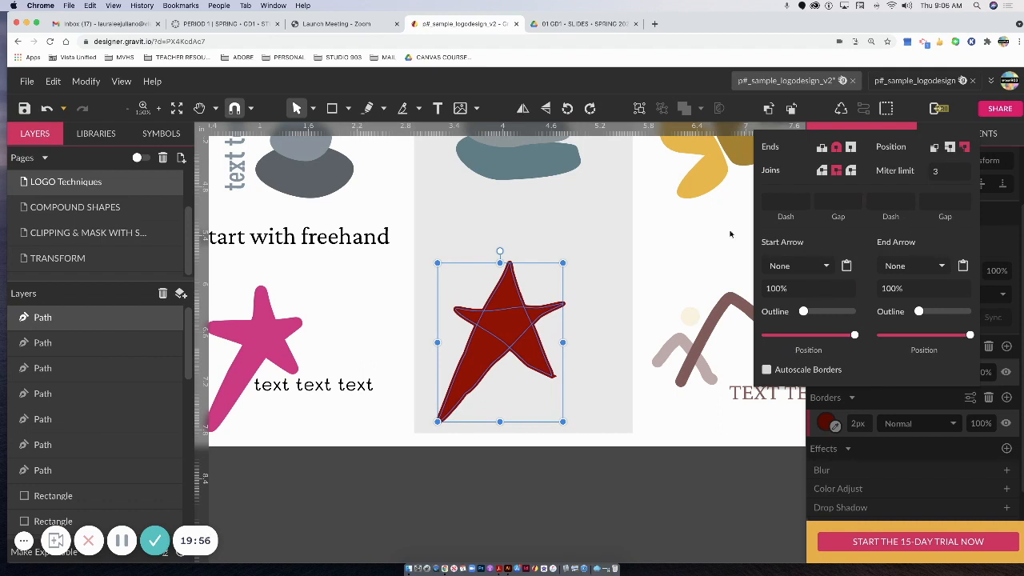
left_click(599, 281)
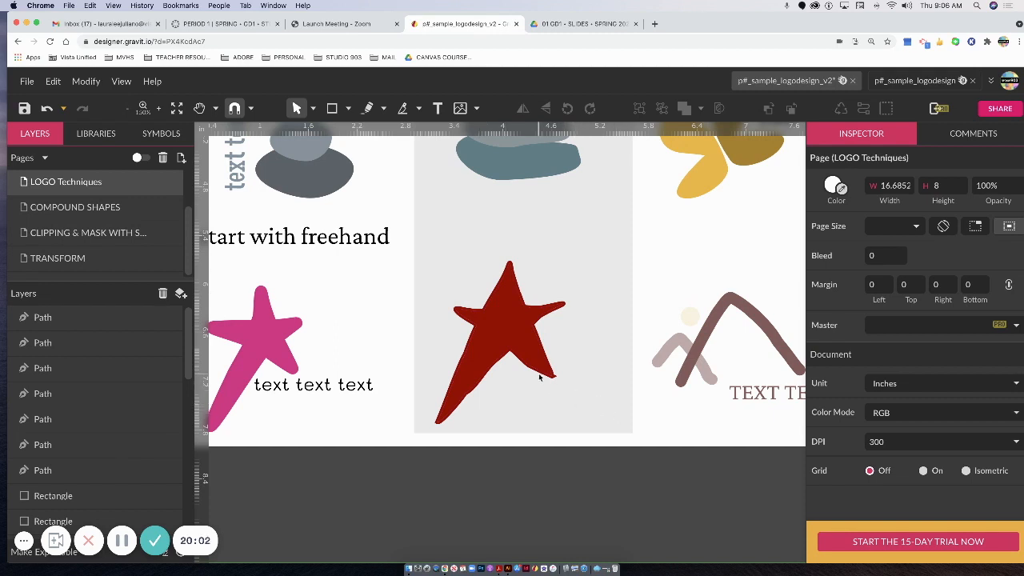
Lengthen the star's lower-right arm by moving its tip anchor outward and down with the Subselect tool.
left_click(308, 110)
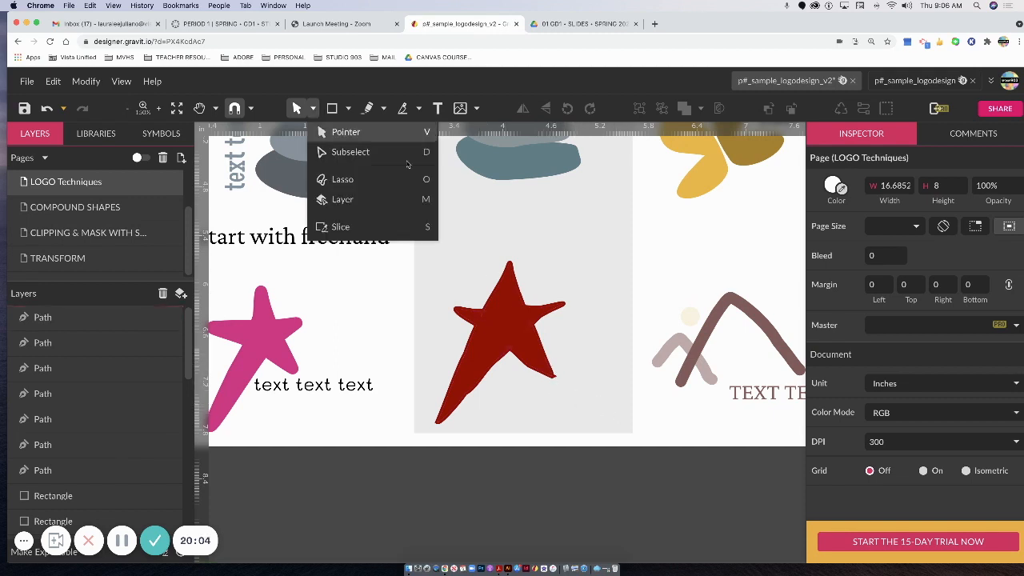
scroll(550, 300, "up", 5)
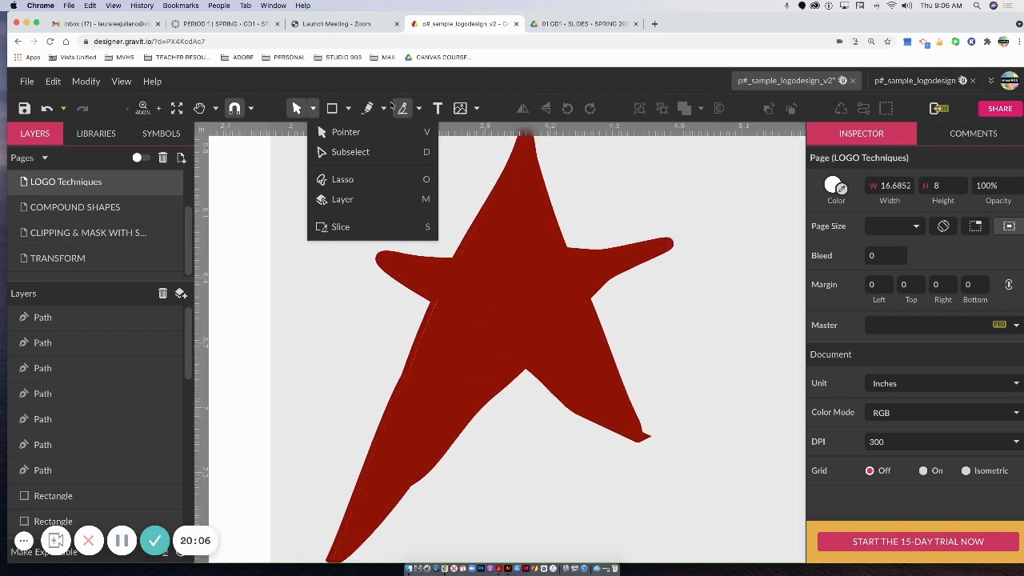
left_click(344, 152)
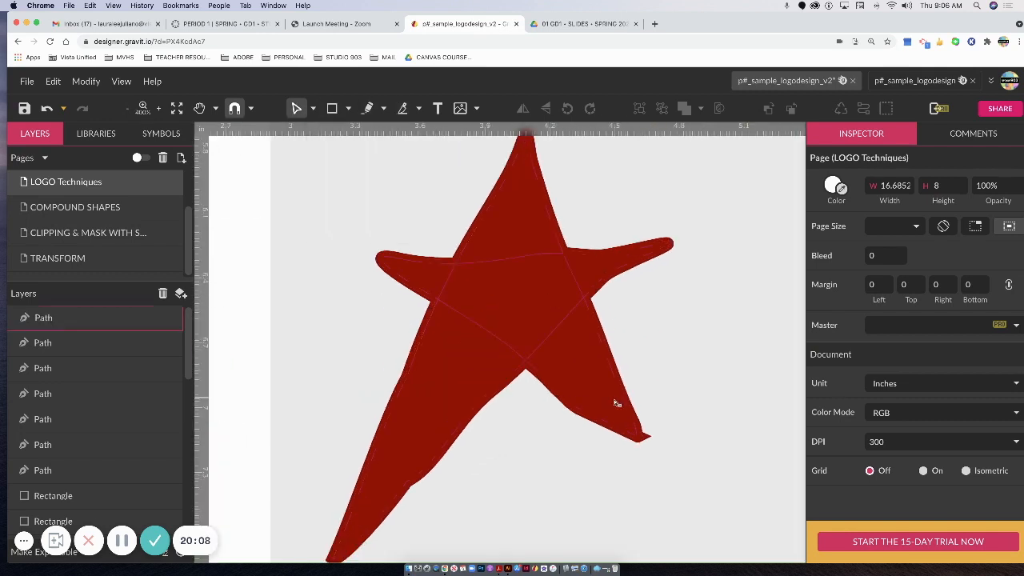
left_click(636, 437)
left_click(638, 435)
left_click_drag(638, 435, 653, 475)
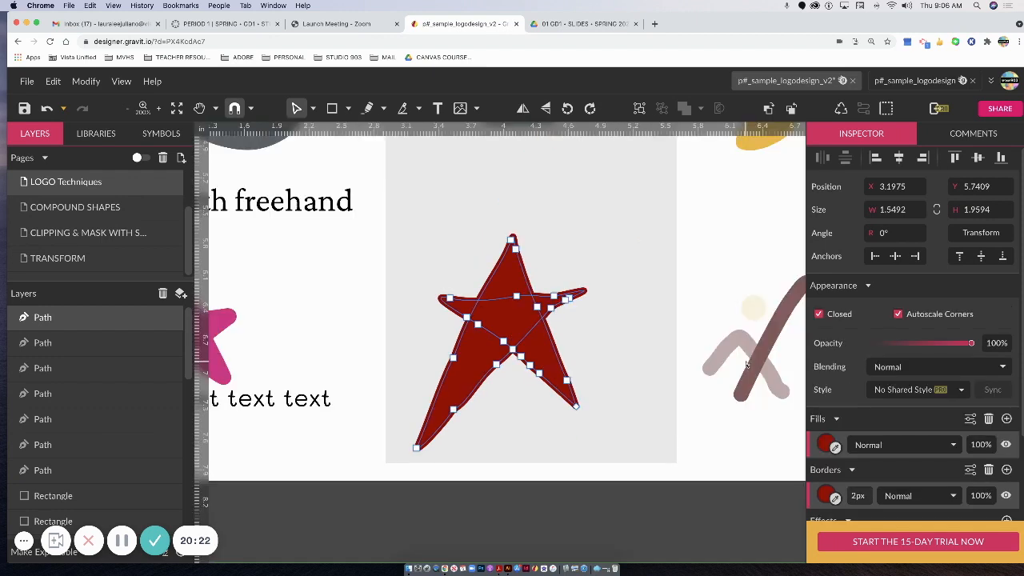
scroll(563, 375, "down", 3)
key("h")
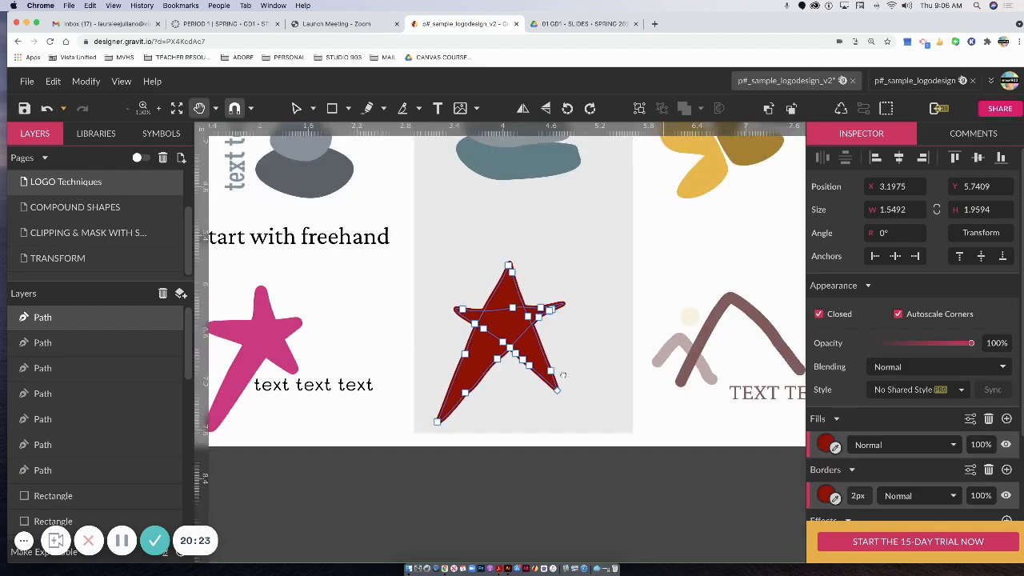
left_click_drag(563, 375, 391, 373)
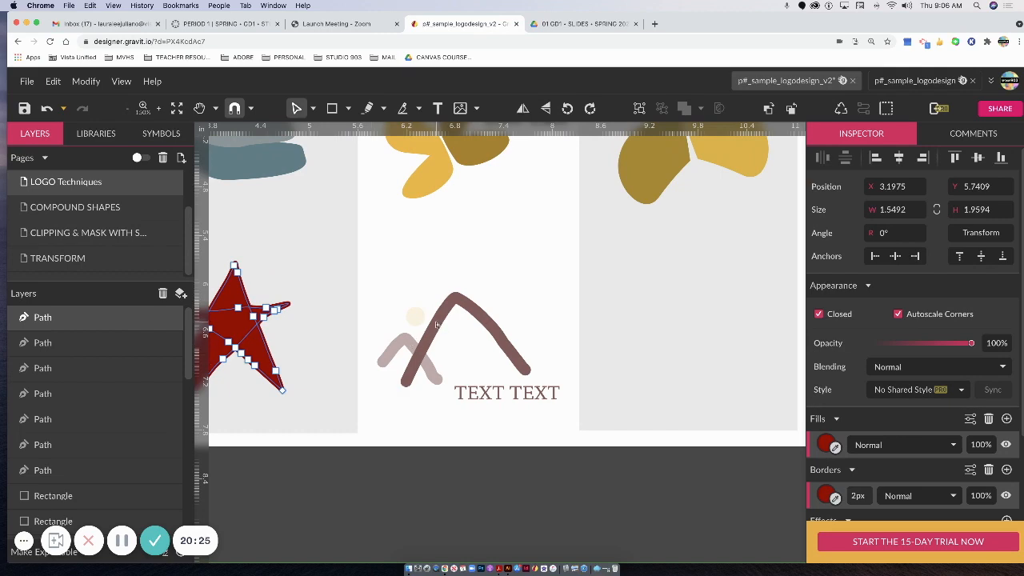
scroll(463, 307, "up", 10)
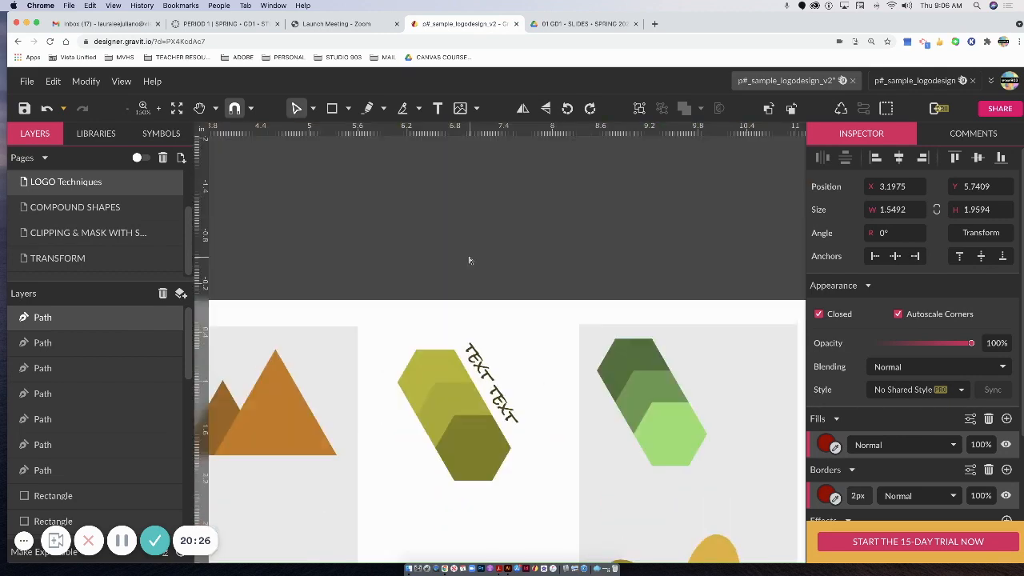
scroll(480, 407, "down", 10)
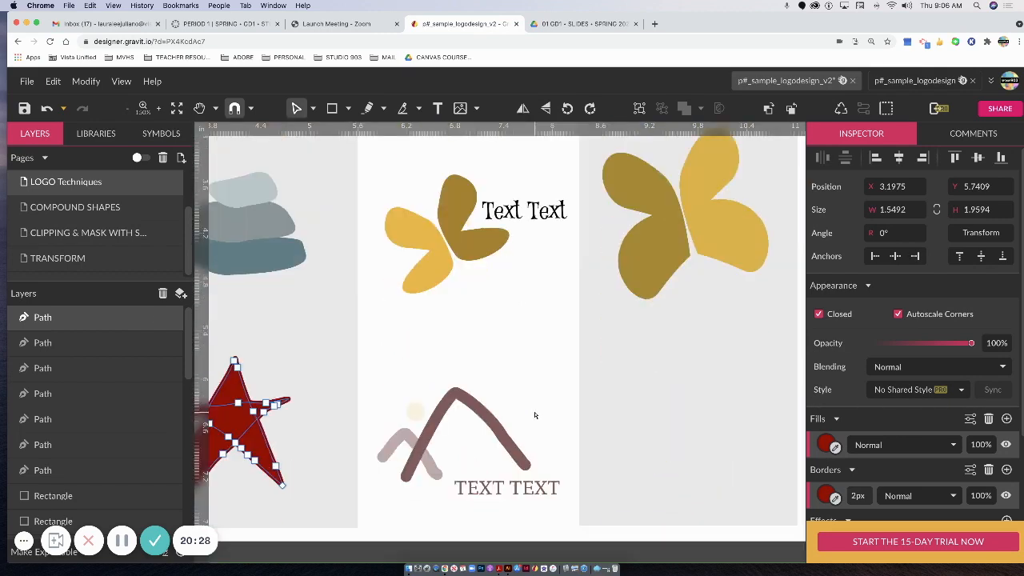
scroll(507, 343, "right", 5)
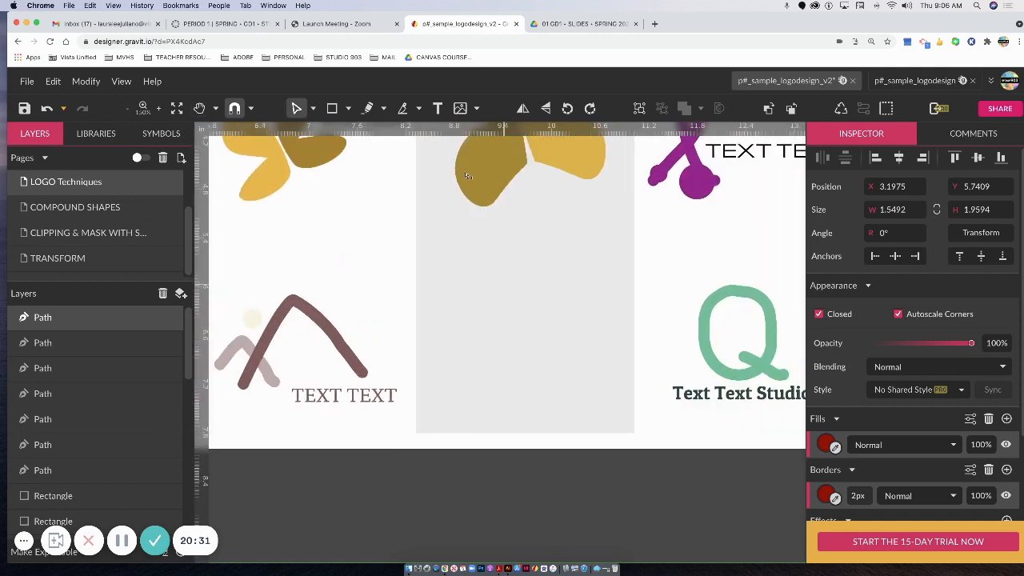
Draw a freehand mountain peak about 0.86 × 0.69 in beside the brown mountain logo, with no fill and a 10px border.
left_click(368, 108)
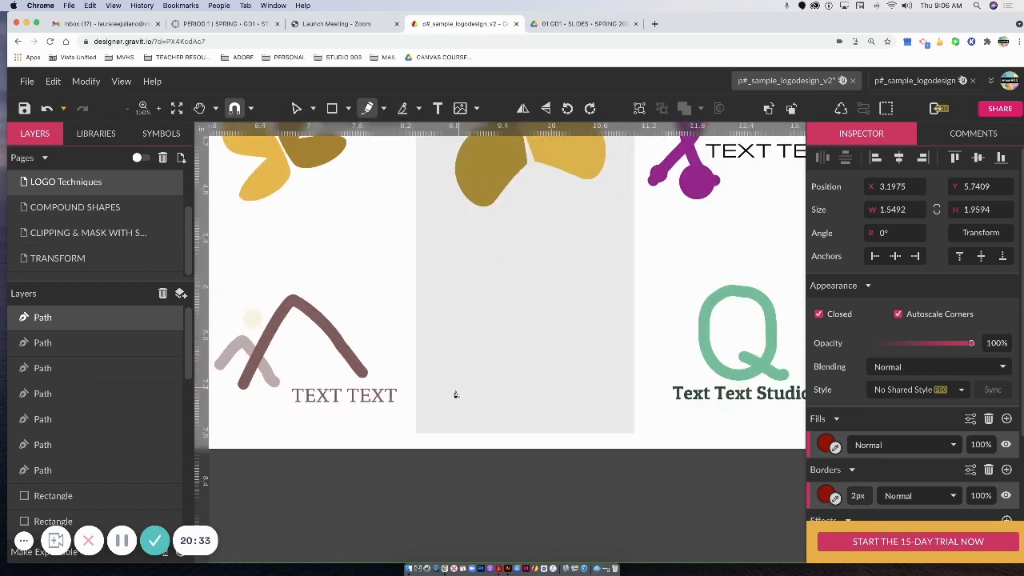
mouse_move(442, 384)
left_mouse_down()
mouse_move(482, 332)
mouse_move(513, 387)
left_mouse_up()
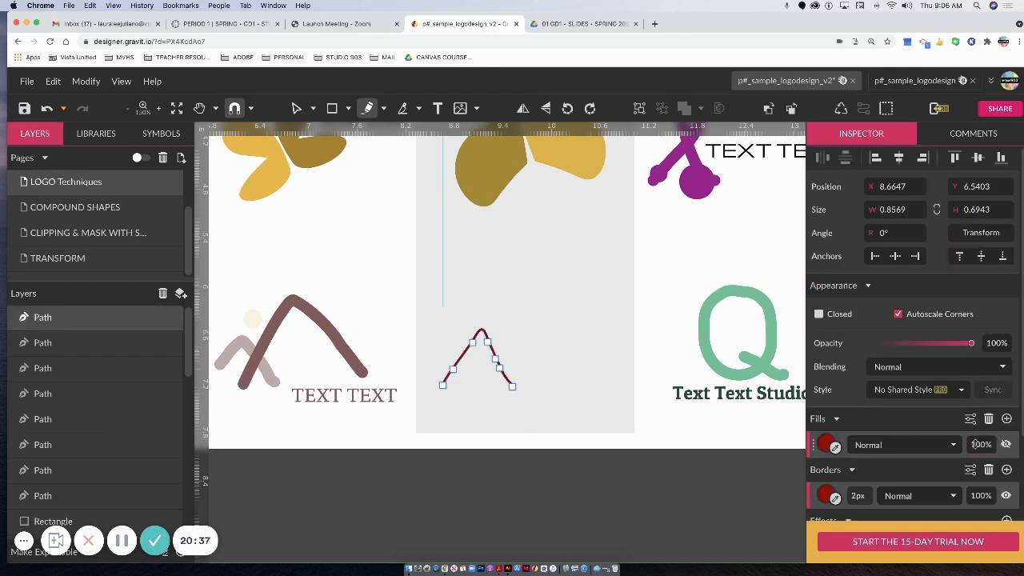
left_click(989, 419)
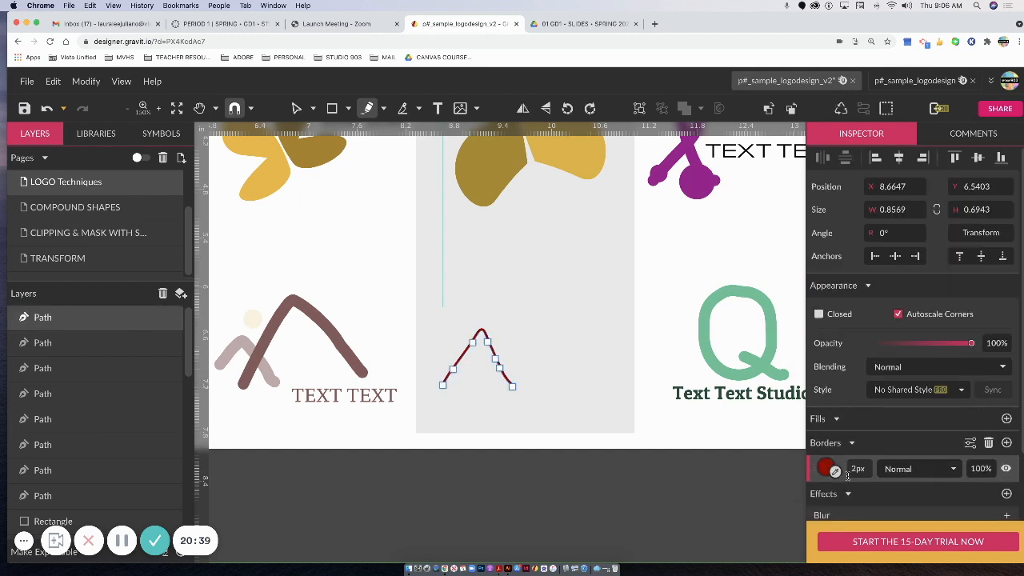
type("10")
key("Return")
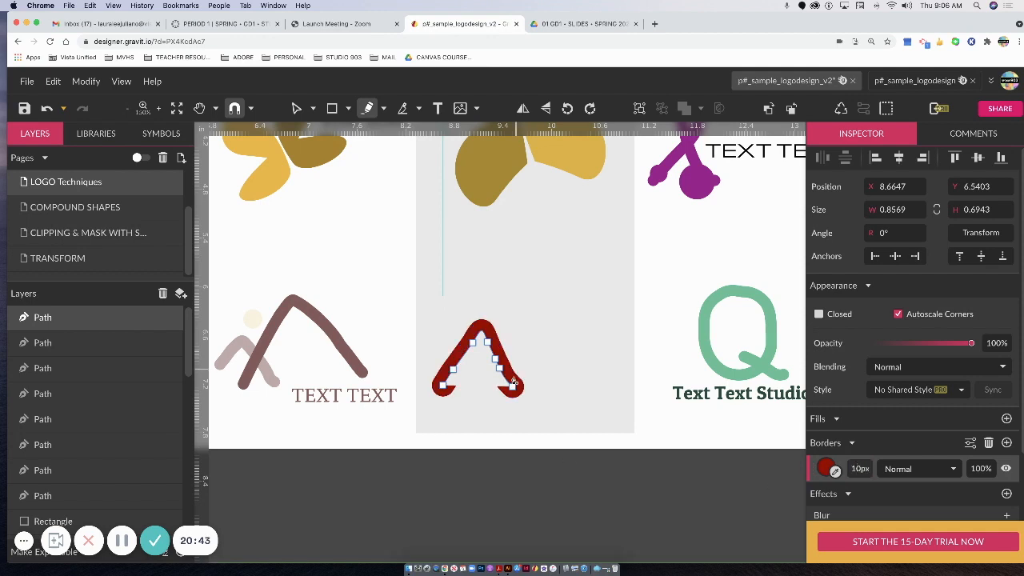
Center the small peak's border on its path in the advanced border settings.
left_click(970, 445)
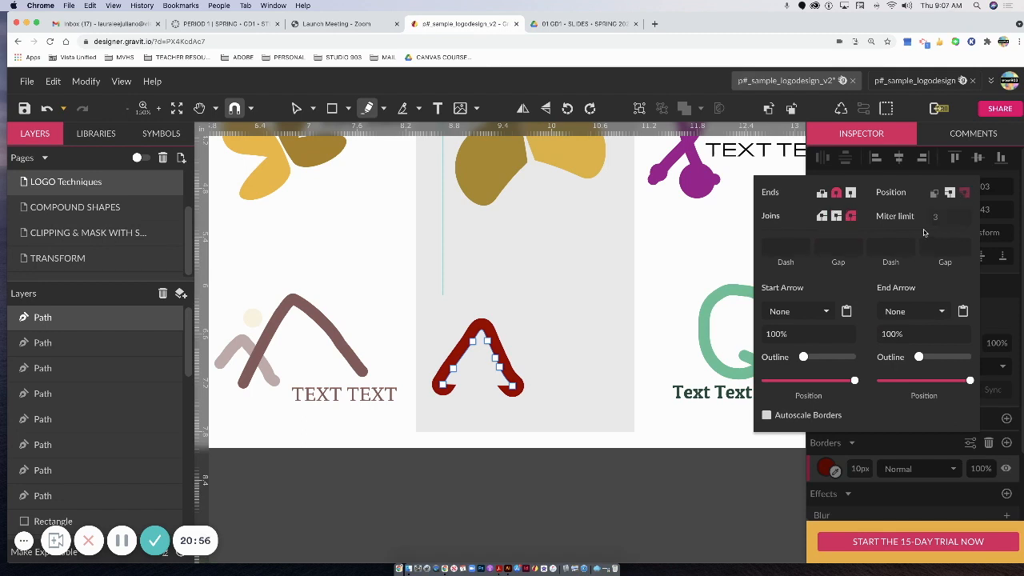
left_click(949, 193)
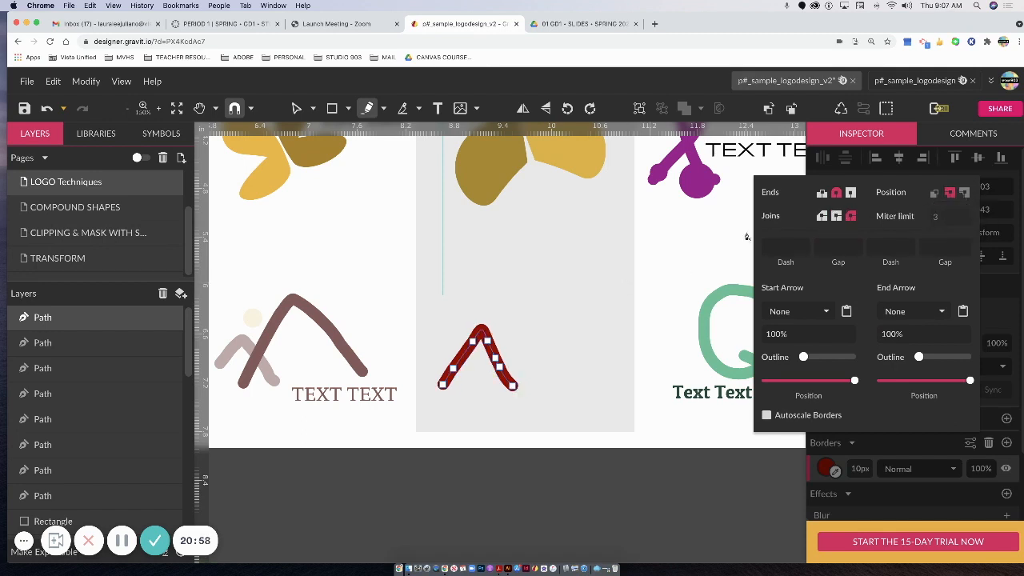
left_click(299, 110)
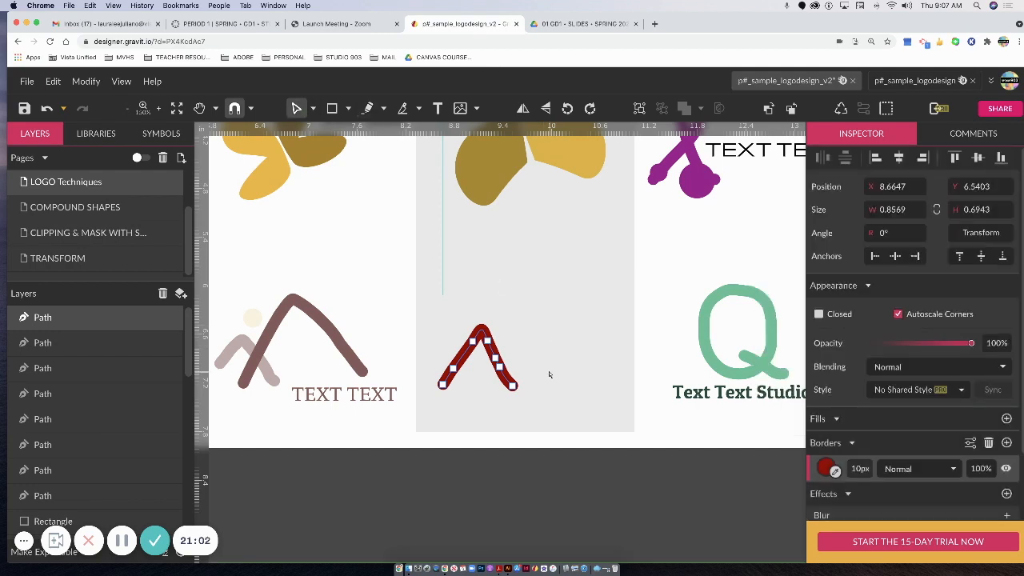
Draw a larger freehand peak about 1.72 × 1.53 in overlapping the small one, and recolor its border to #DB5656.
left_click(369, 109)
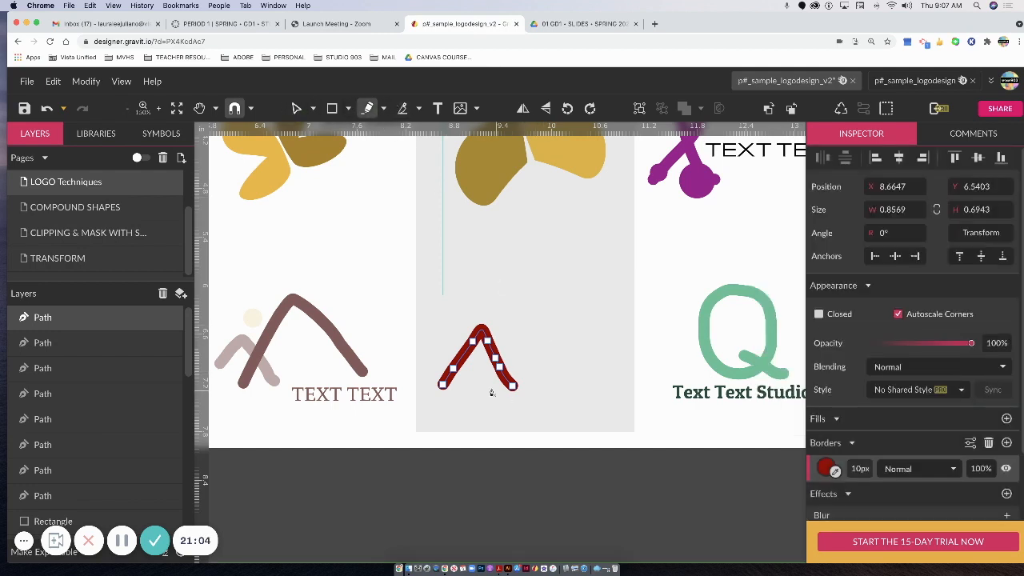
mouse_move(489, 388)
left_mouse_down()
mouse_move(559, 264)
mouse_move(629, 385)
left_mouse_up()
left_click(826, 467)
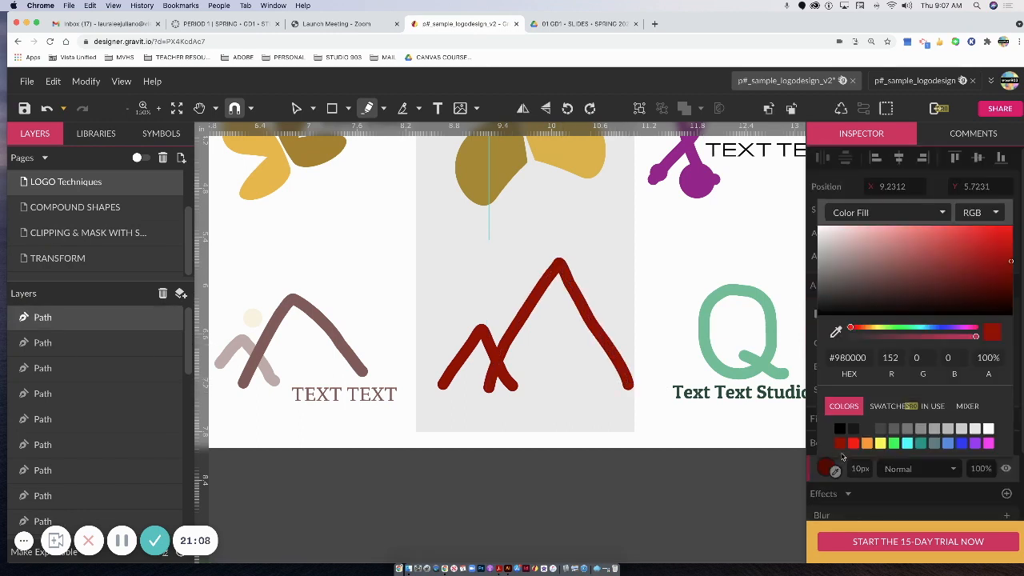
left_click_drag(979, 266, 936, 238)
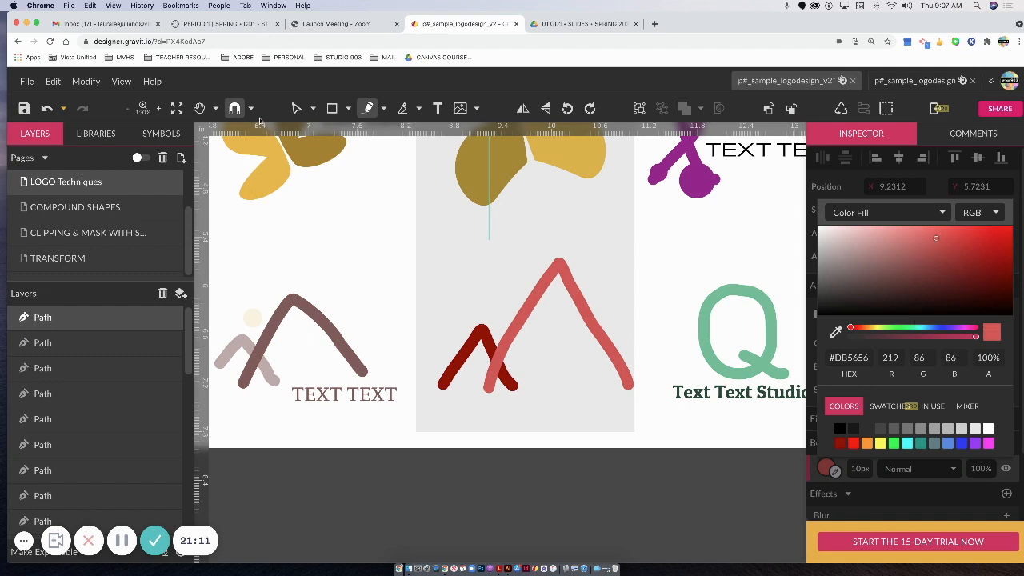
Draw a circle about 0.58 in across above the small peak and fill it with pale yellow #F2F2C7.
left_click(350, 113)
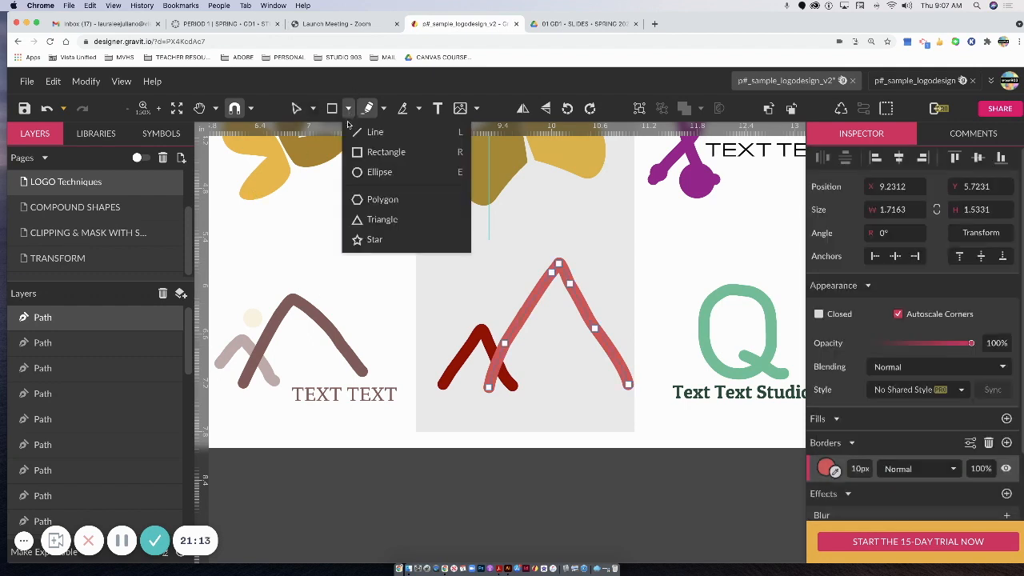
left_click(373, 178)
left_click_drag(475, 267, 512, 303)
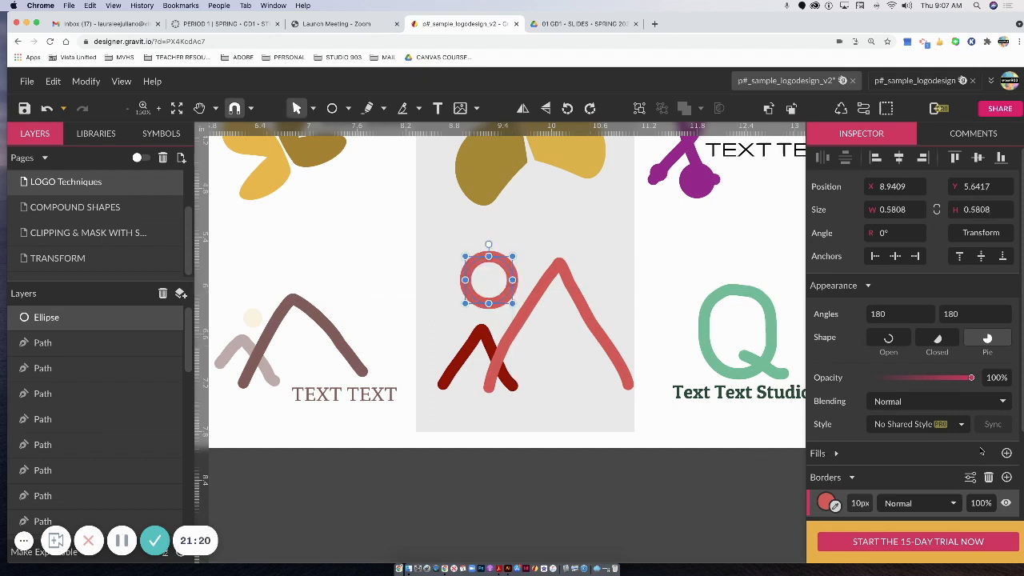
left_click(1006, 453)
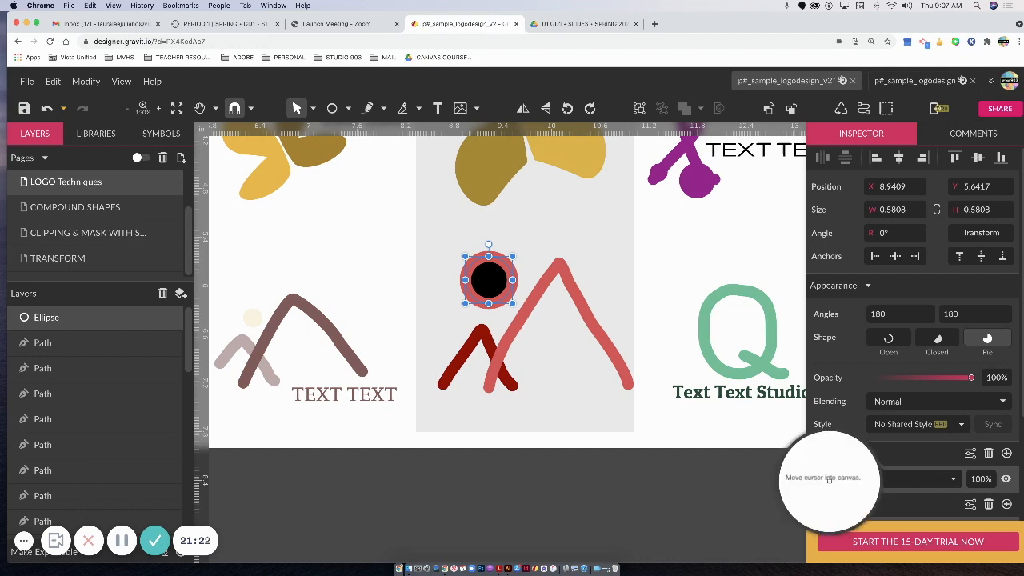
left_click(831, 480)
left_click(881, 454)
left_click_drag(901, 258, 857, 242)
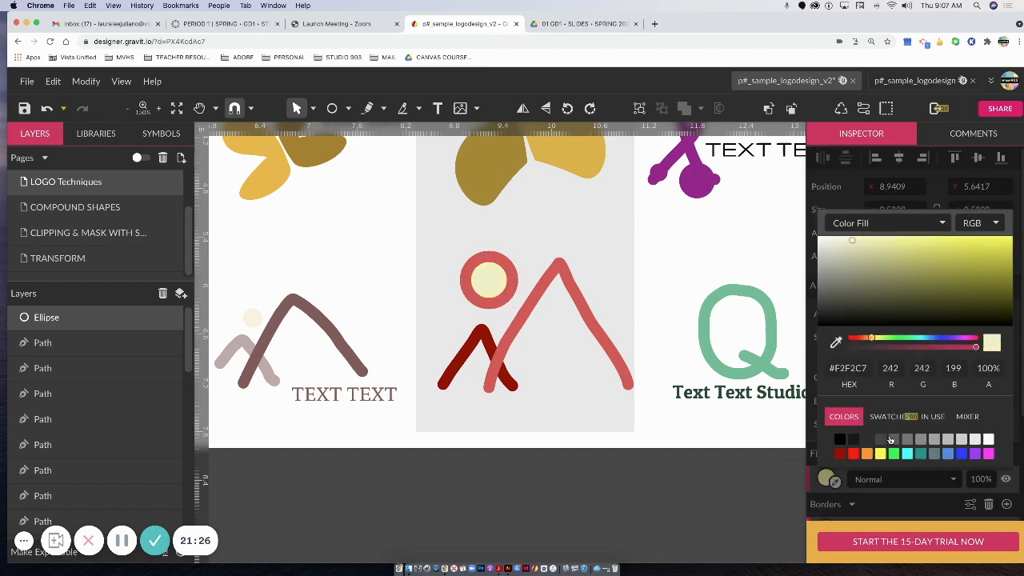
Remove the border from the pale yellow sun circle.
left_click(465, 279)
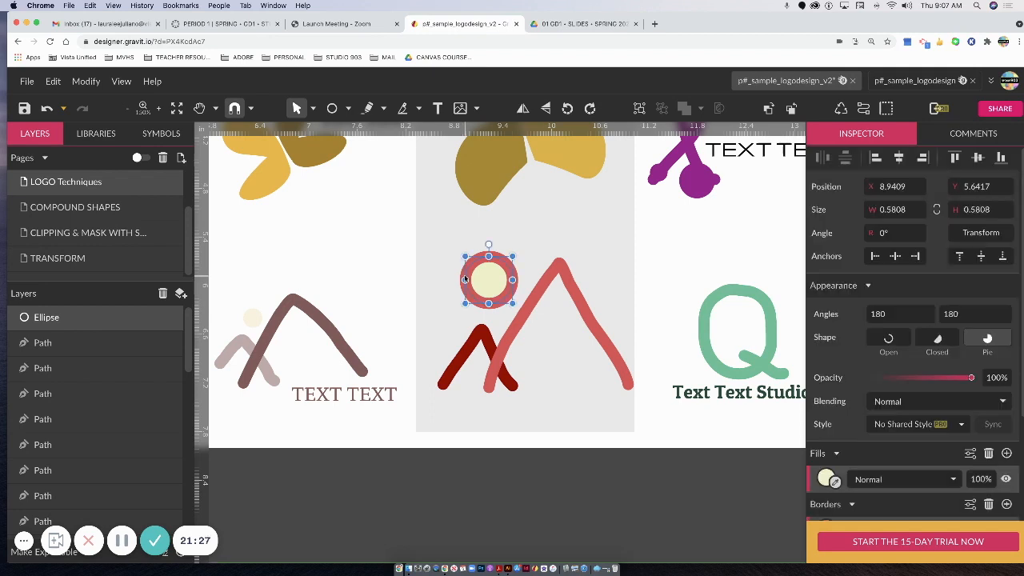
left_click(989, 504)
left_click(624, 429)
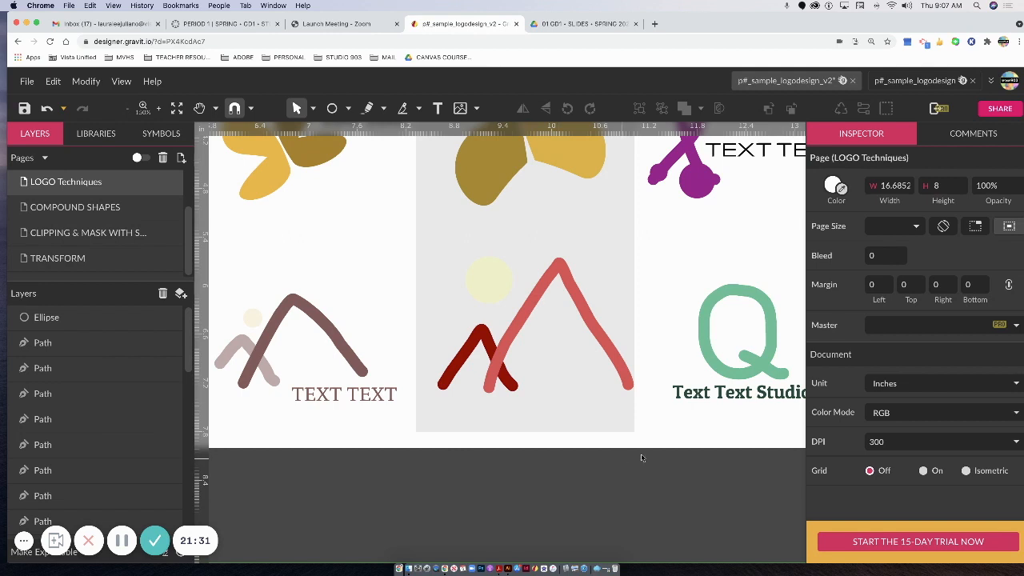
Draw a closed freehand oval about 1.22 × 1.57 in in the empty gray area beside the green Q logo.
key("h")
left_click_drag(647, 464, 279, 452)
key("v")
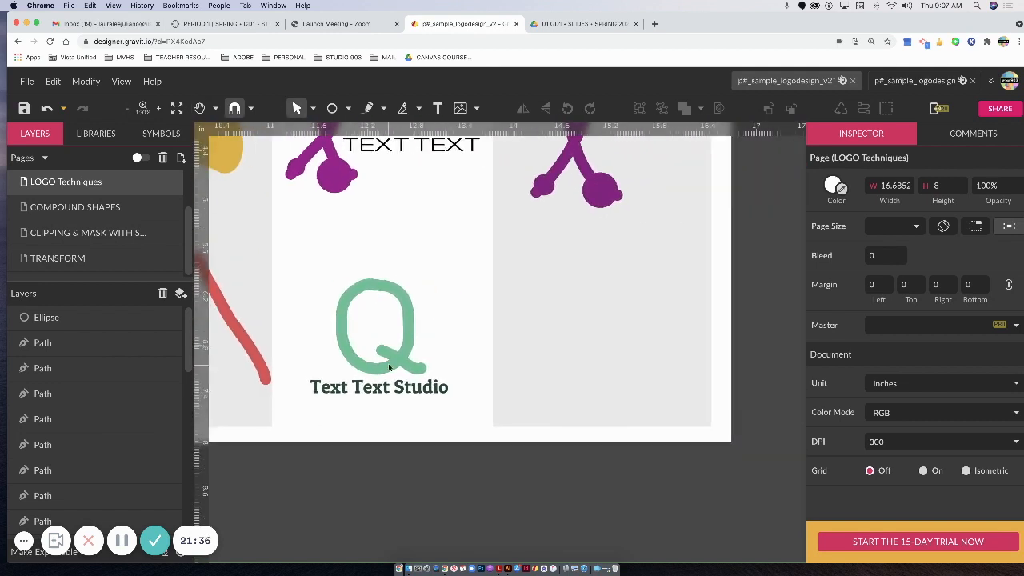
left_click(368, 108)
mouse_move(624, 294)
left_mouse_down()
mouse_move(575, 285)
mouse_move(556, 317)
mouse_move(554, 370)
mouse_move(601, 410)
mouse_move(645, 362)
mouse_move(623, 293)
left_mouse_up()
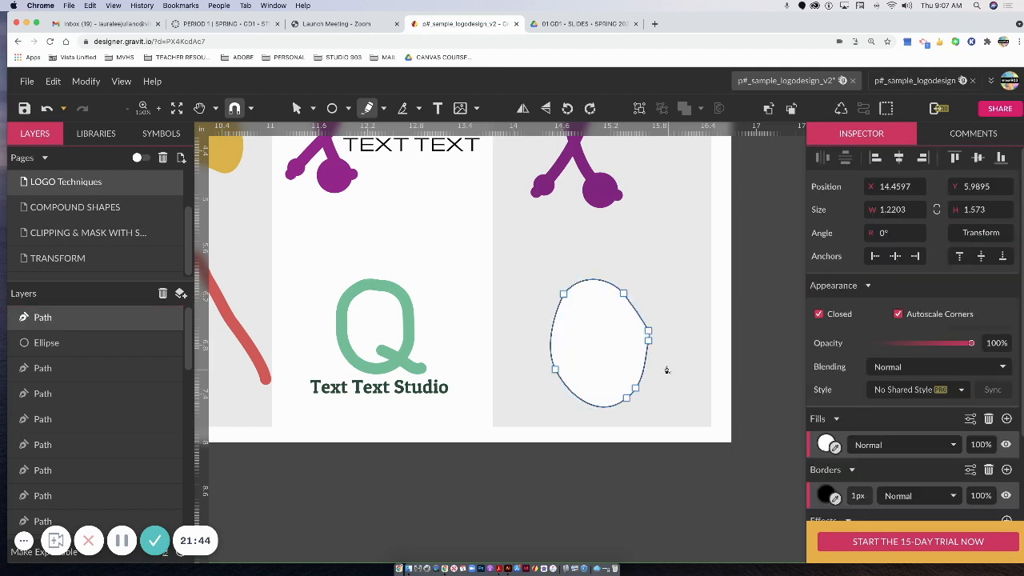
Reshape the oval's upper-right side by moving its anchor points with the Subselect tool.
left_click(313, 108)
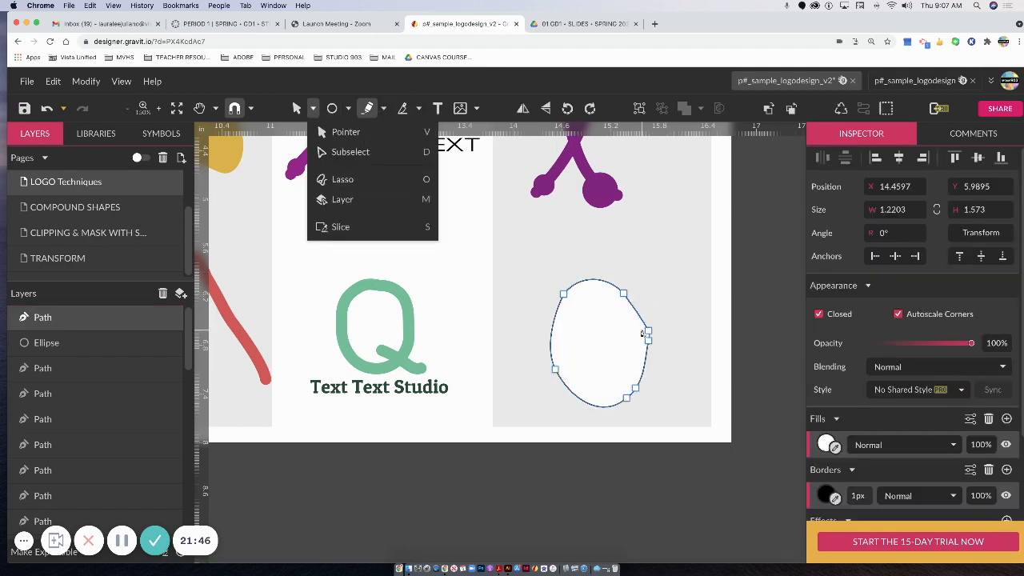
left_click_drag(648, 337, 642, 320)
key("super+z")
left_click(312, 108)
left_click(322, 153)
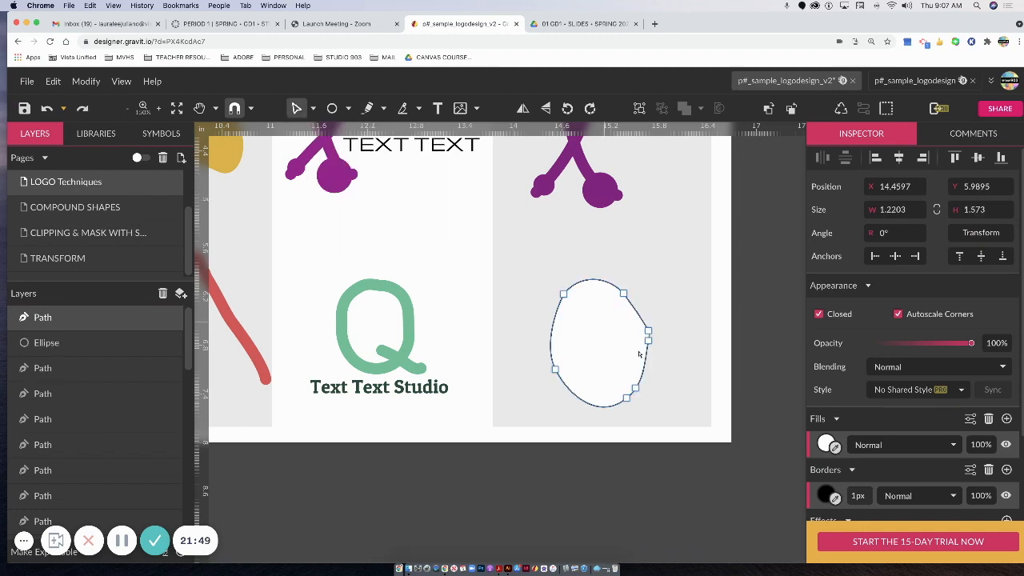
left_click_drag(649, 337, 630, 288)
Remove the oval's fill and set its border width to 10px.
scroll(998, 409, "down", 3)
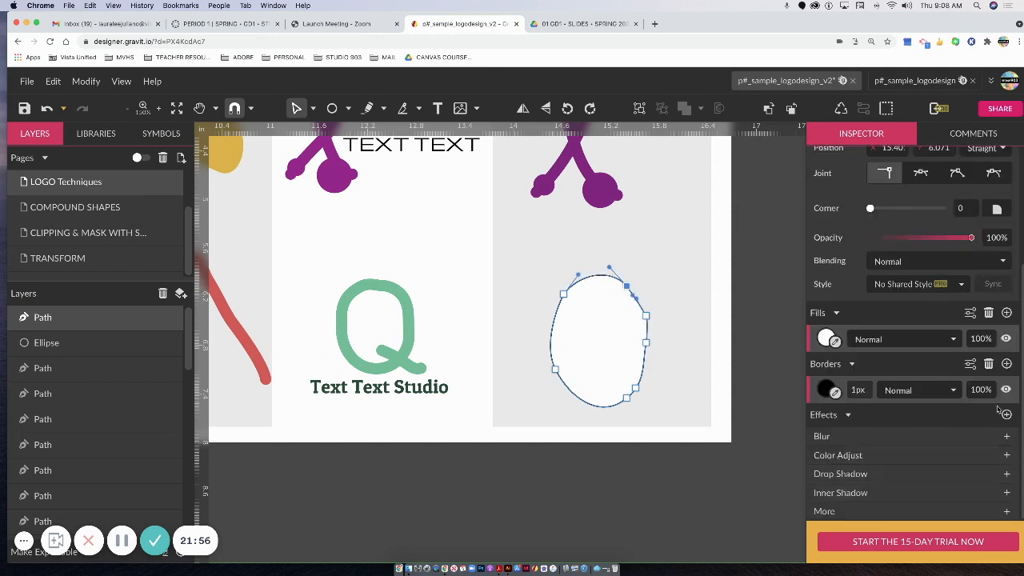
left_click(988, 314)
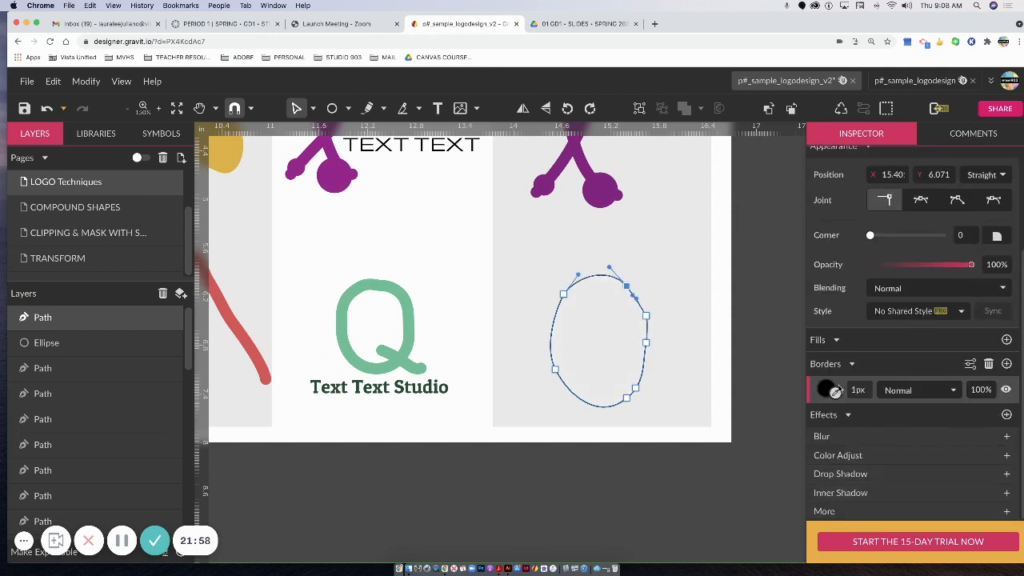
left_click(851, 390)
type("0")
key("Return")
left_click(849, 391)
left_click(849, 390)
left_click(851, 389)
left_click(860, 389)
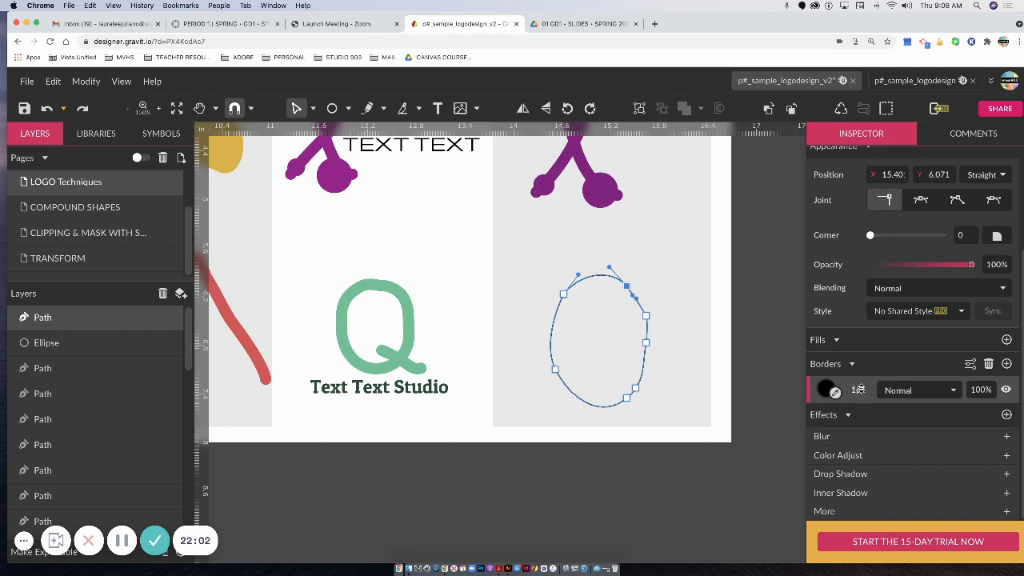
left_click(862, 389)
type("1")
key("Return")
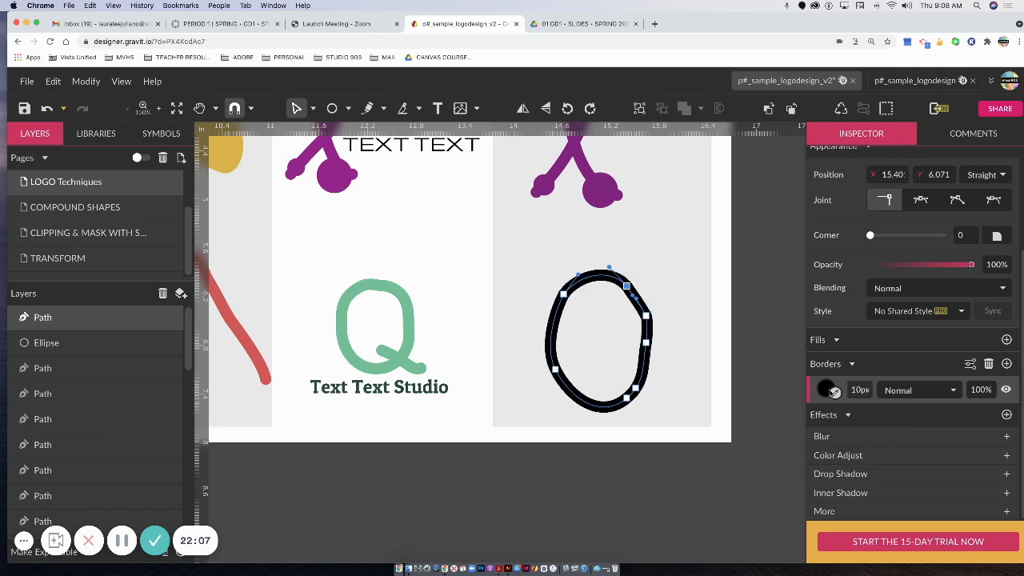
Change the oval's border color to teal #009688.
left_click(827, 389)
left_click(920, 364)
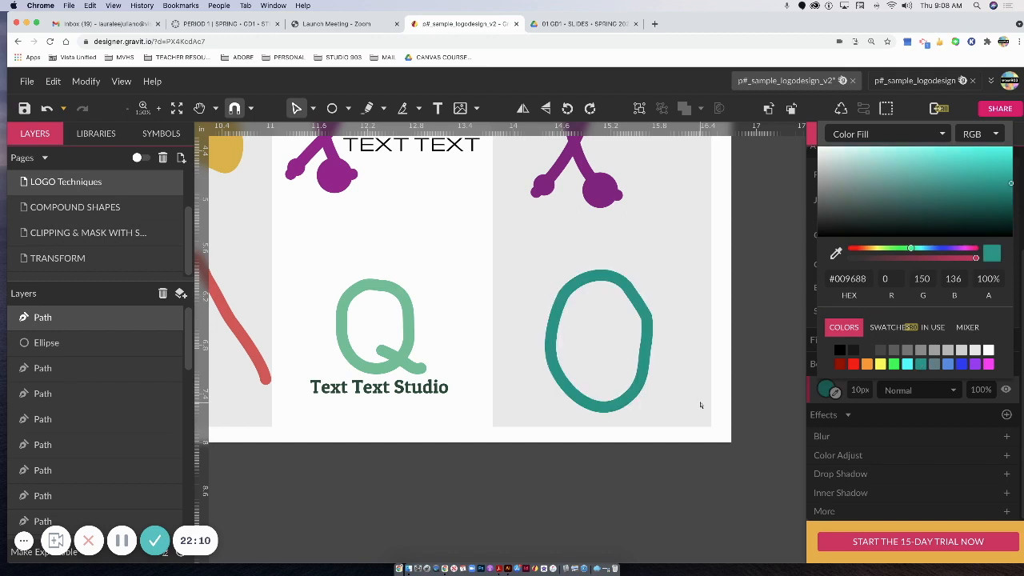
left_click(700, 406)
left_click(646, 364)
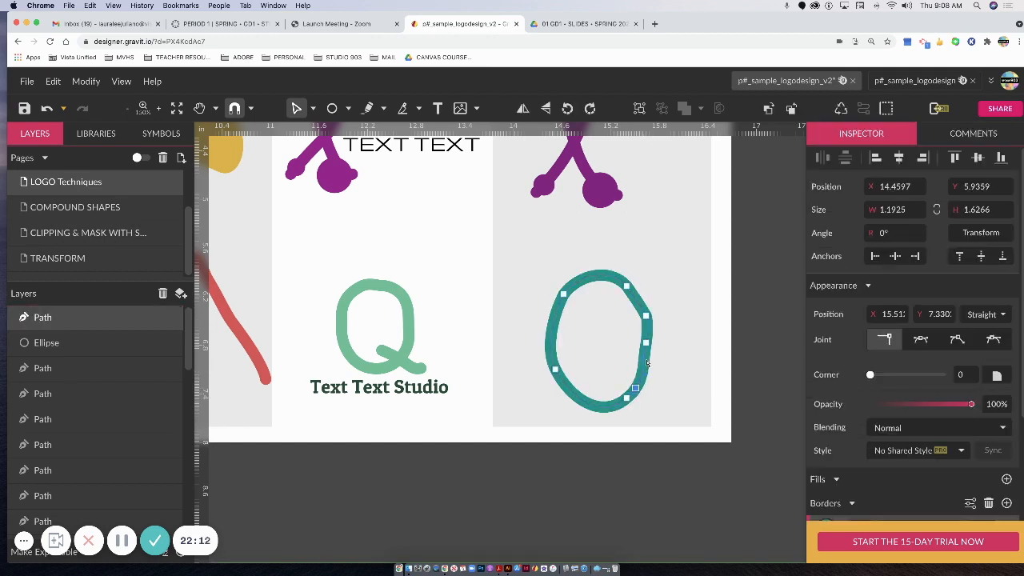
Draw a freehand Q tail about 0.51 × 0.35 in across the oval's lower-right edge, undoing the first, longer attempt.
left_click(368, 108)
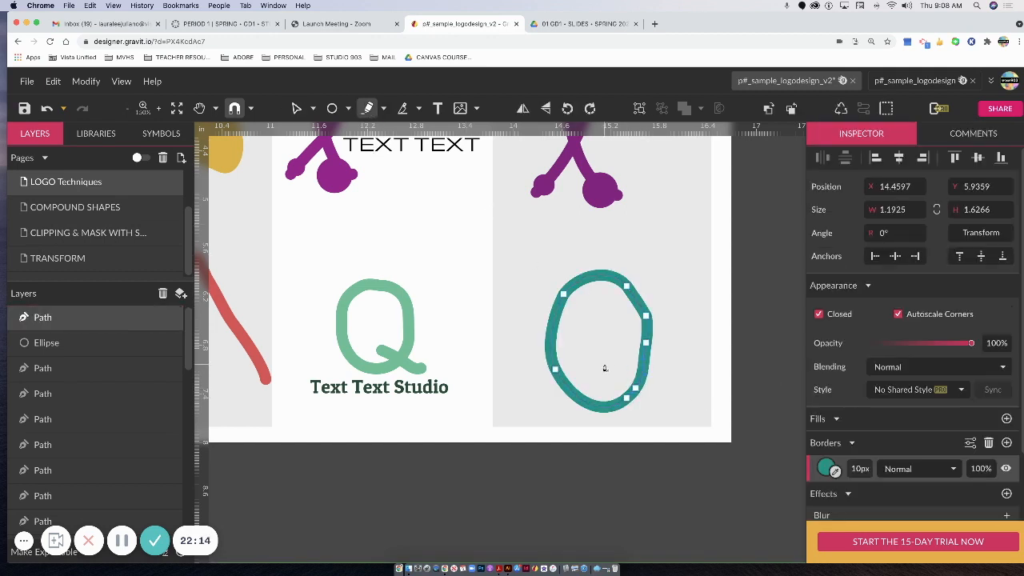
left_click_drag(604, 365, 679, 410)
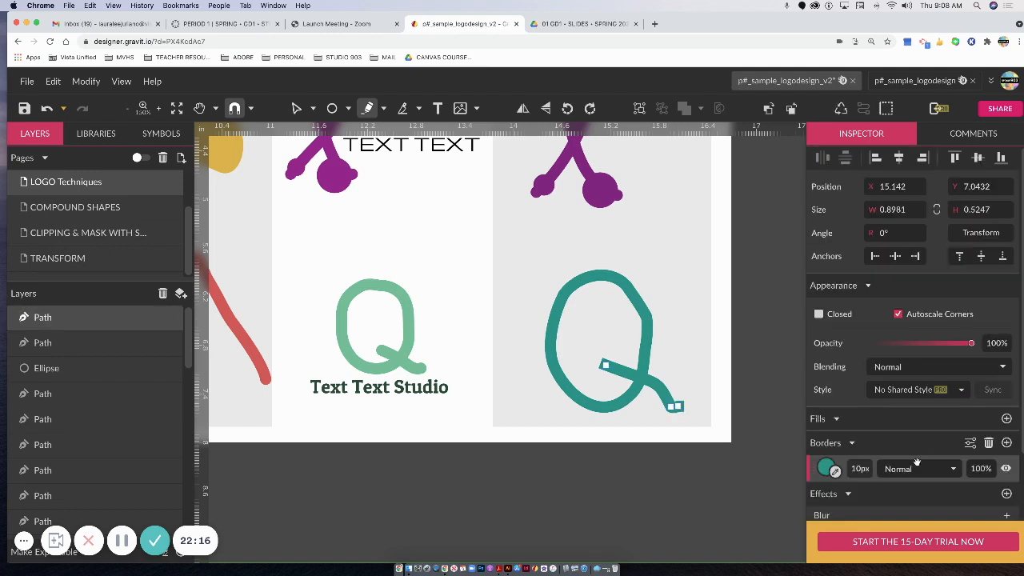
key("super+z")
left_click_drag(611, 377, 654, 408)
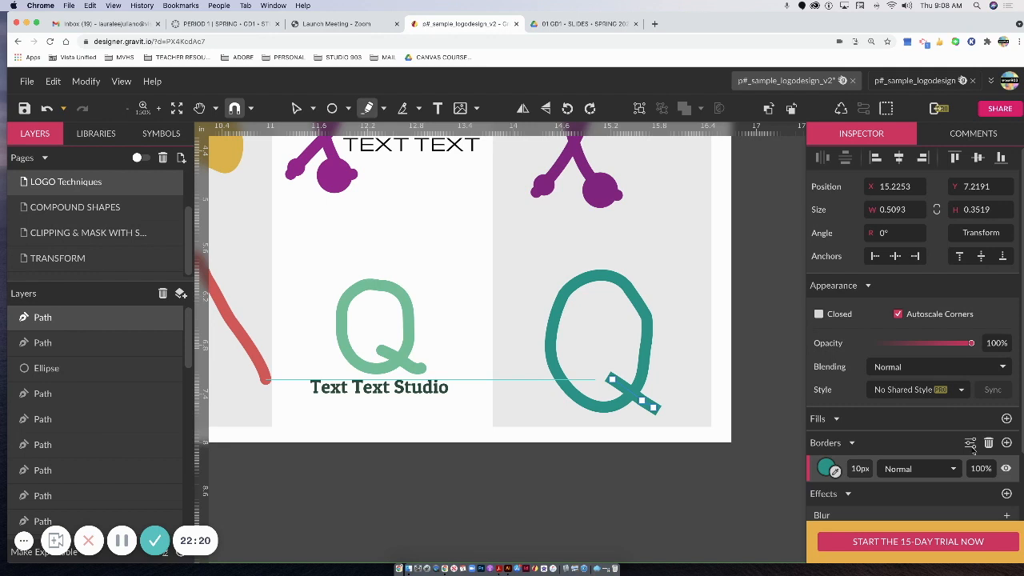
Give the Q tail's border Round ends in the advanced border settings.
left_click(968, 442)
left_click(836, 194)
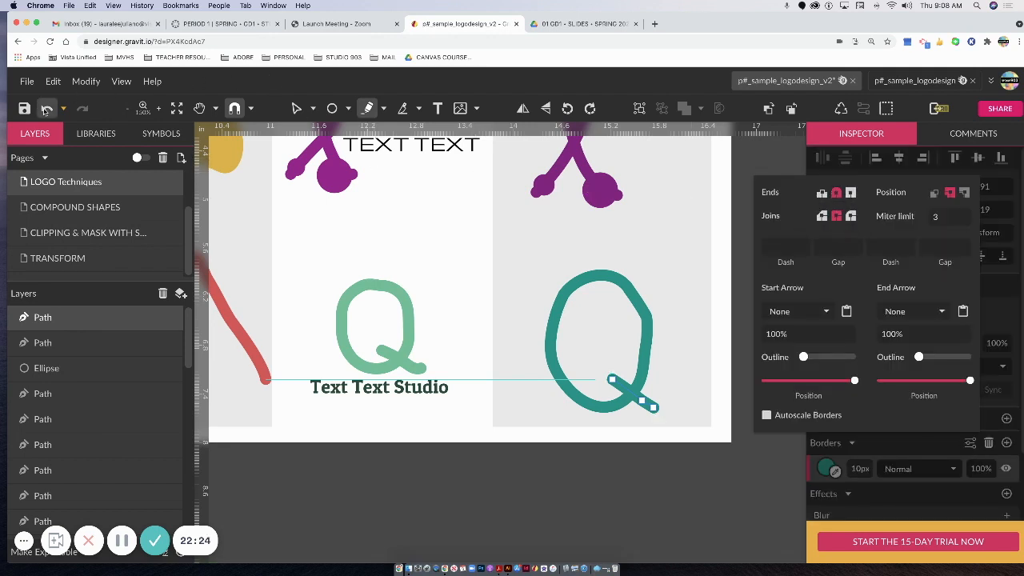
left_click(295, 109)
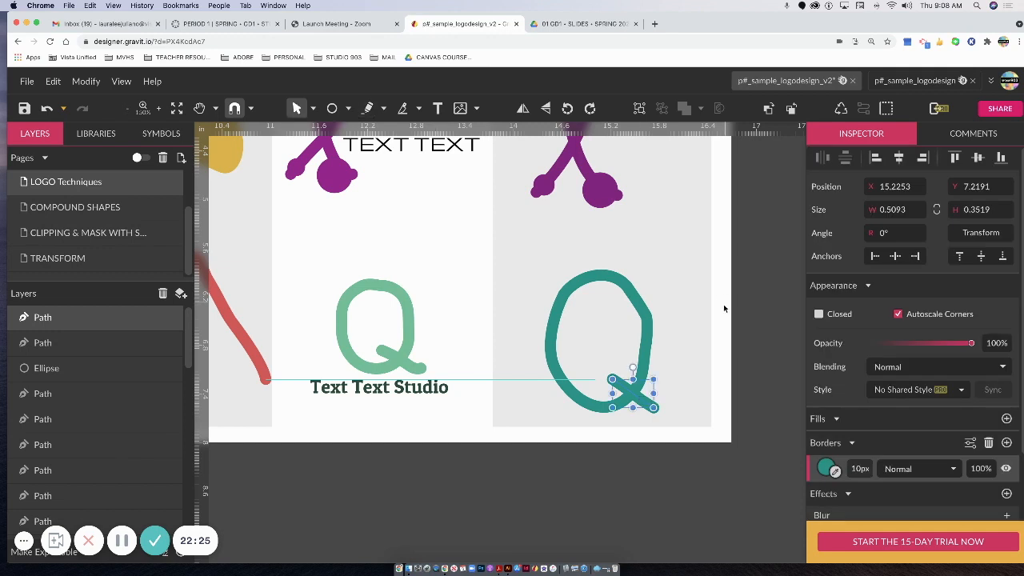
left_click(738, 417)
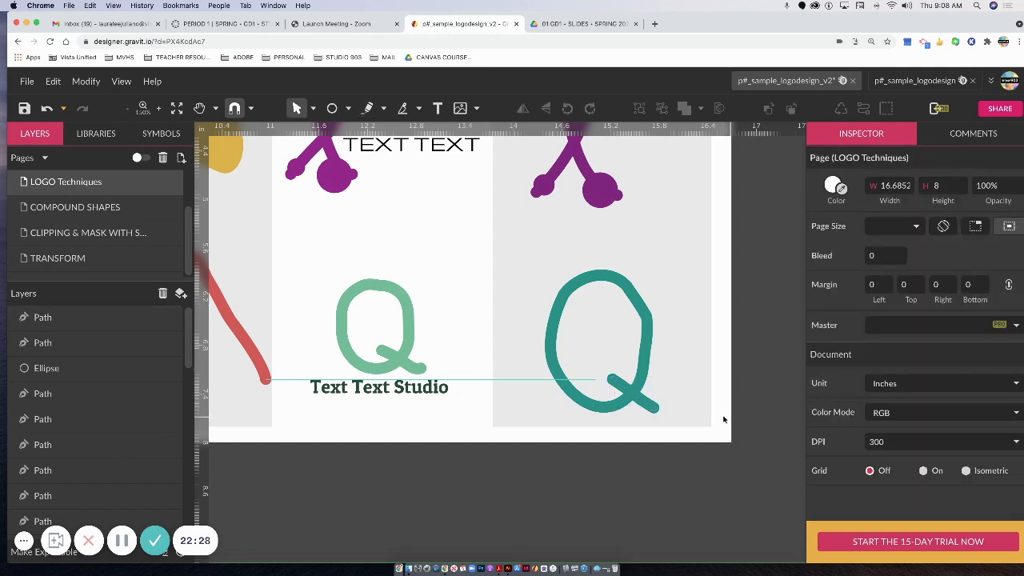
Rotate the oval and tail together clockwise, and vectorize their borders into filled shapes.
left_click(636, 397)
left_click(646, 392)
left_click(647, 350, "shift")
left_click_drag(655, 408, 663, 324)
left_click(890, 109)
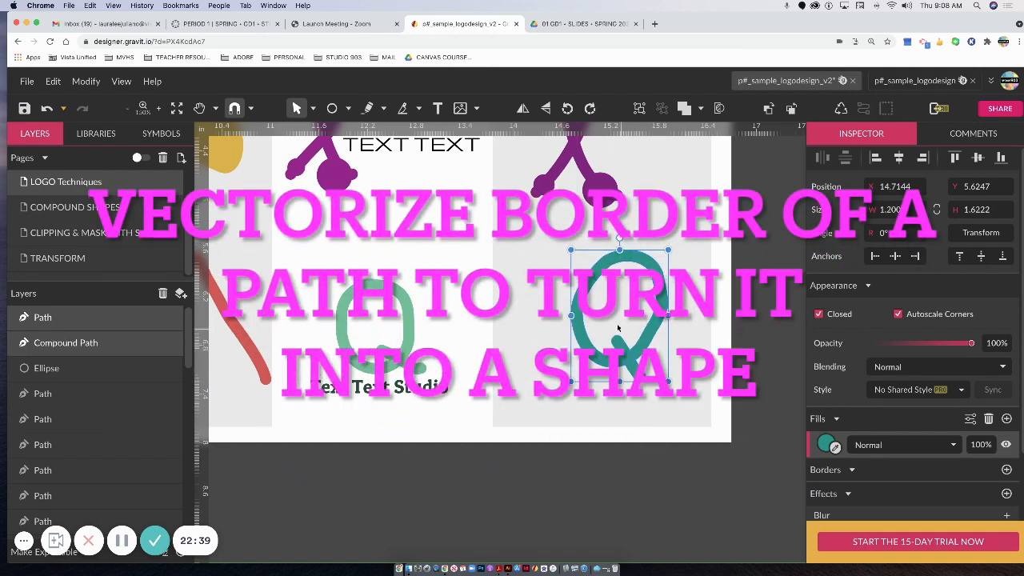
Merge the vectorized tail and ring of the Q into one compound path with Union.
left_click(651, 375)
left_click(637, 371)
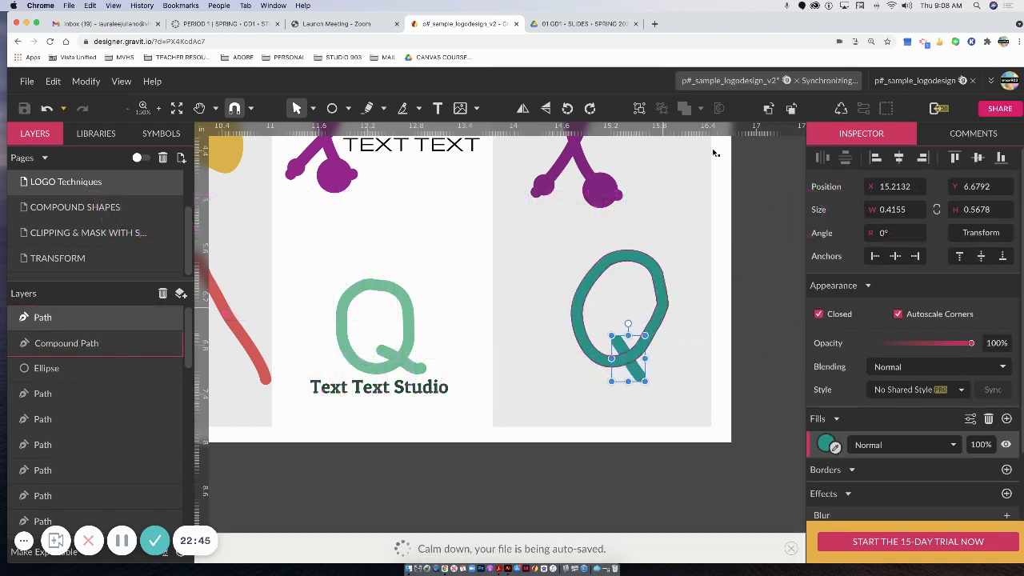
left_click(663, 310, "shift")
left_click(697, 108)
left_click(713, 136)
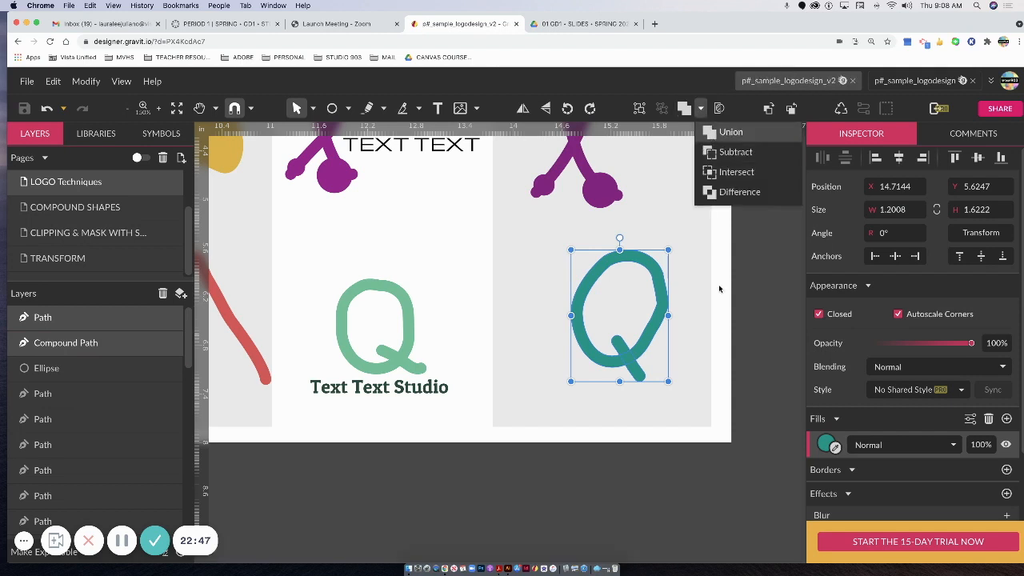
Rotate the merged Q counterclockwise back to an upright position and deselect it.
left_click(863, 107)
left_click_drag(568, 245, 512, 271)
left_click(706, 328)
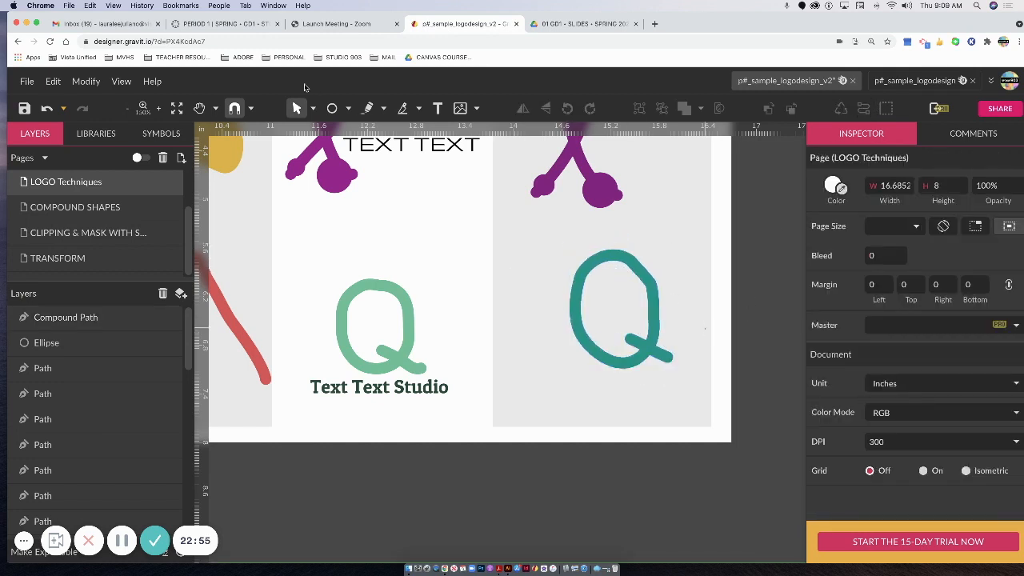
Inspect the merged Q's anchor points with the Subselect tool, and return to 100% zoom to review the logos.
left_click(312, 112)
left_click(342, 152)
left_click(644, 282)
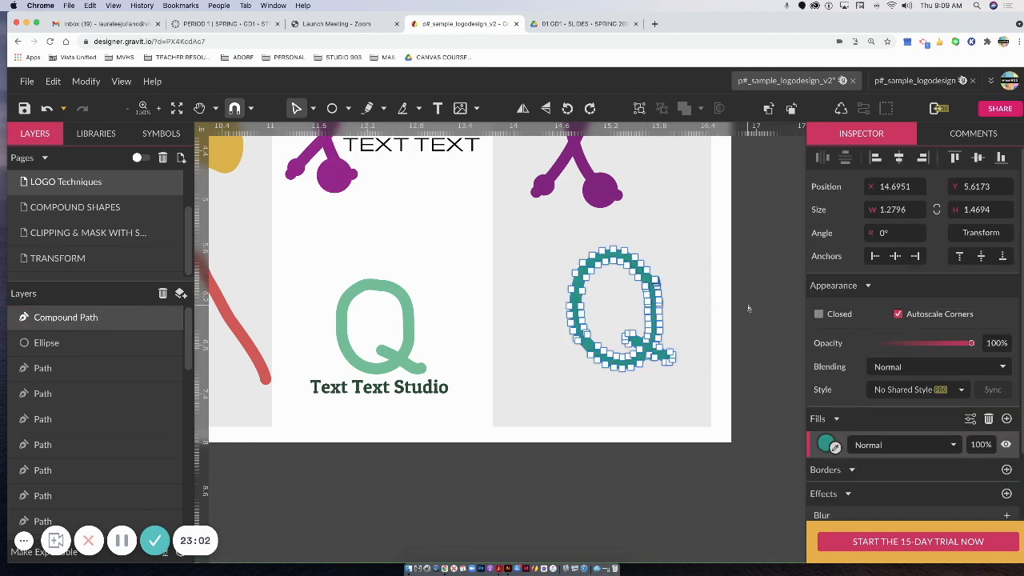
key("super+0")
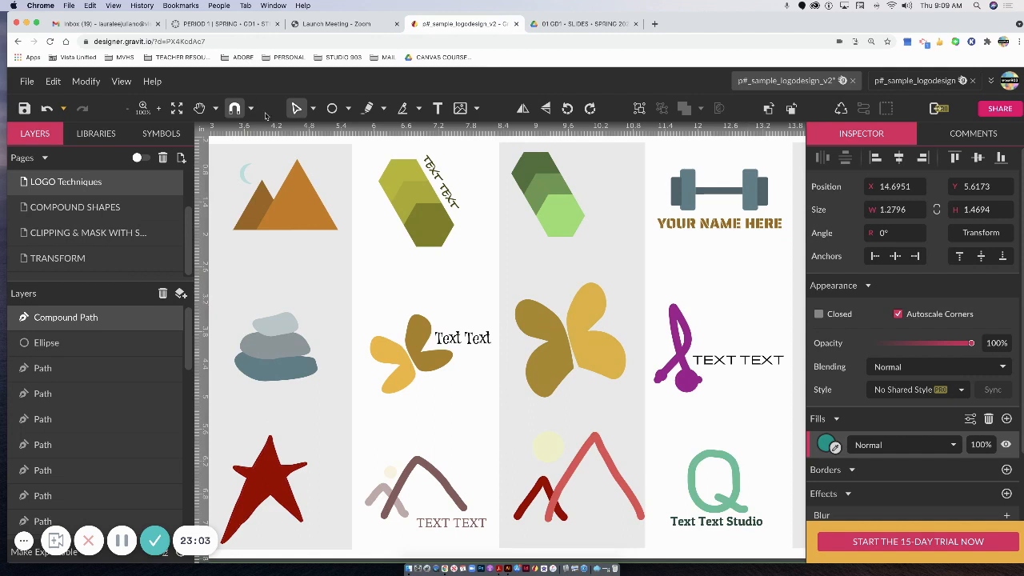
left_click(315, 109)
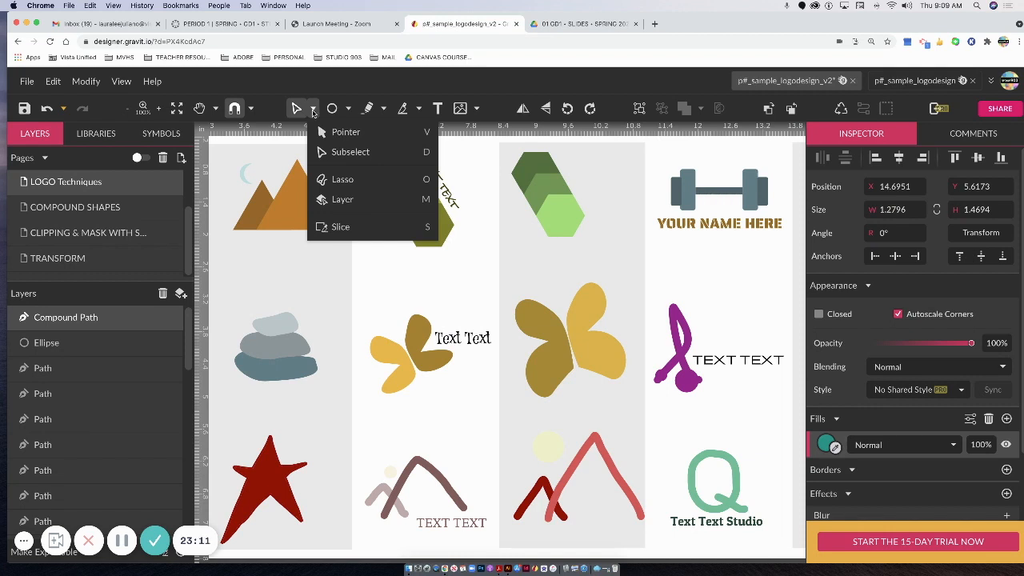
left_click(387, 86)
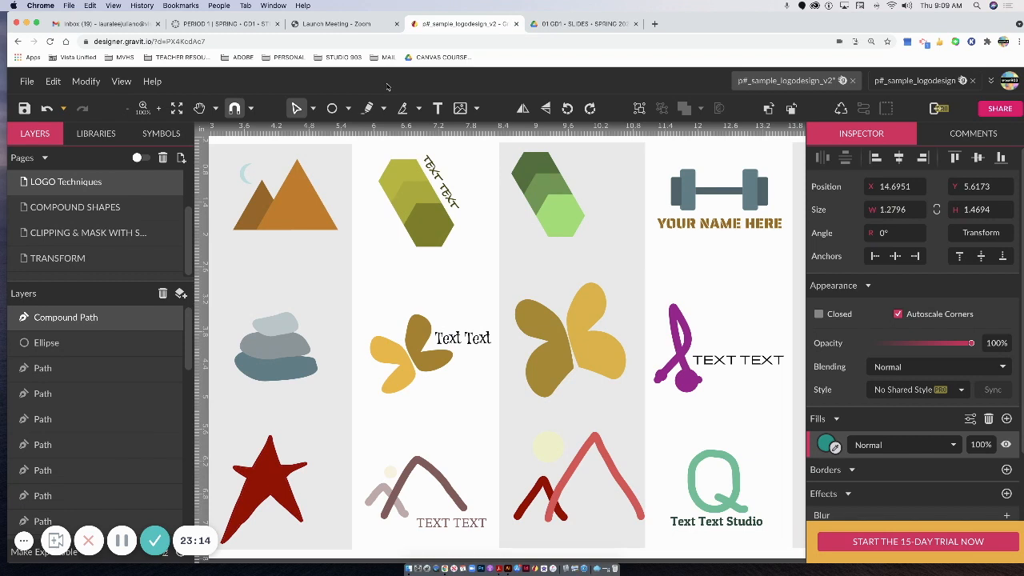